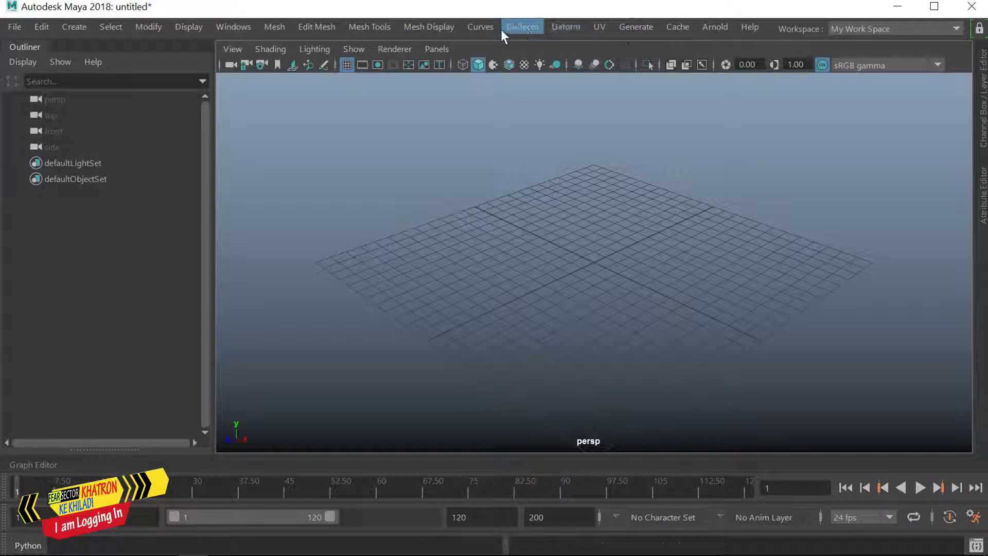
- Import Bear Bottle & Whine Glass.obj from the Desktop folder into the scene
left_click(16, 46)
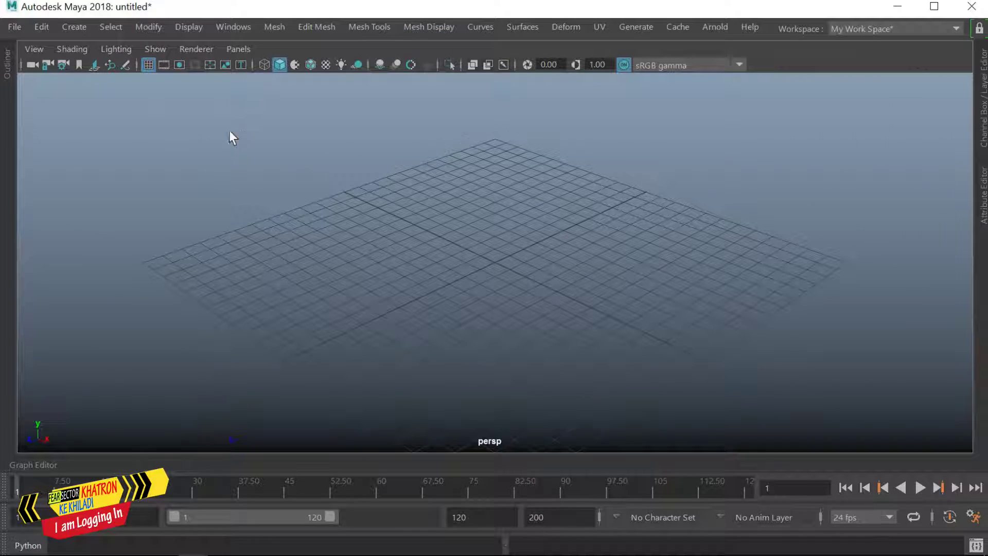
left_click(7, 27)
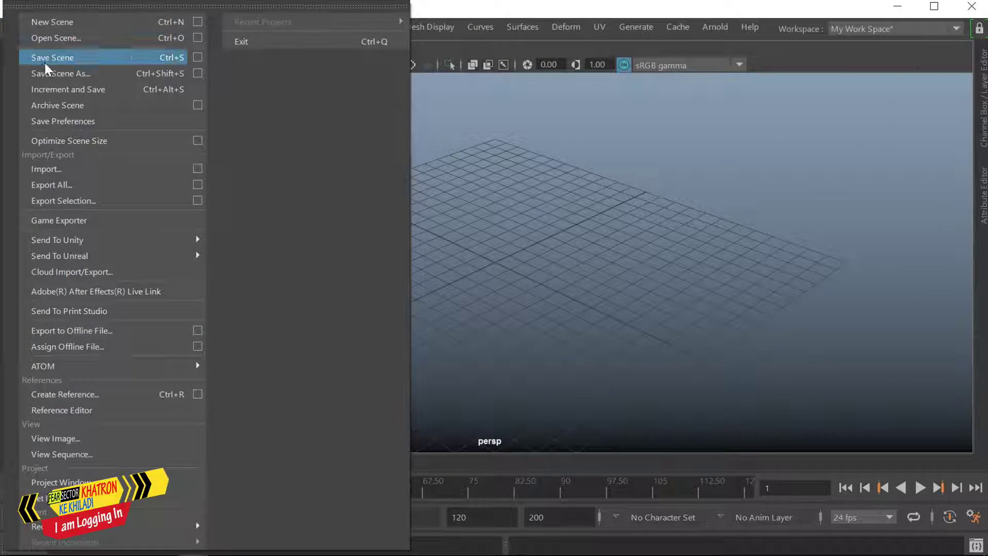
left_click(118, 171)
left_click(334, 133)
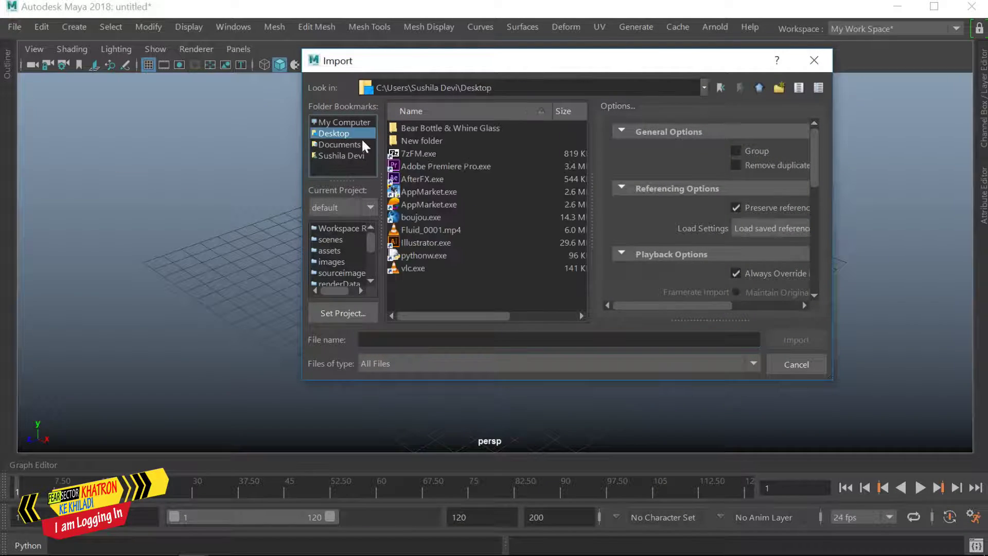
double_click(438, 127)
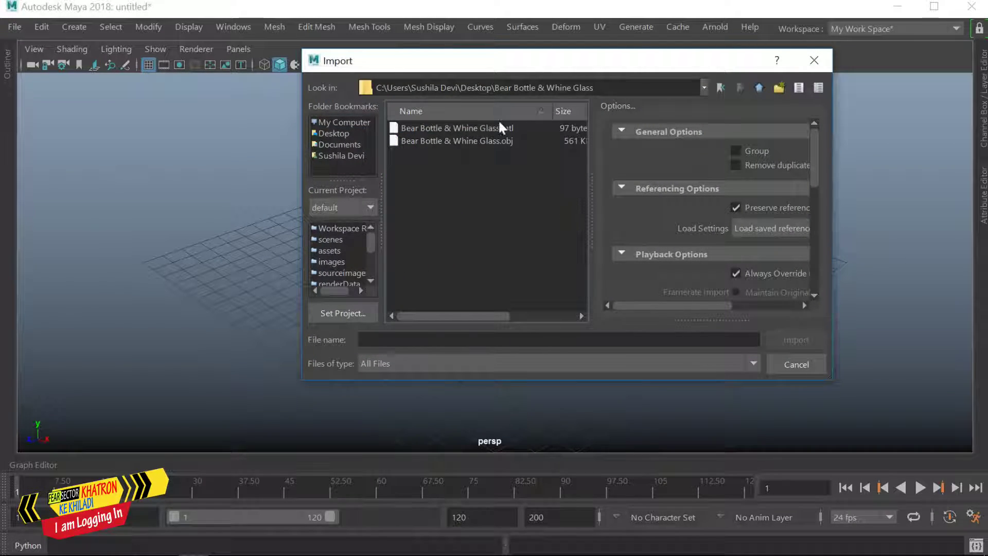
left_click(484, 142)
left_click(794, 340)
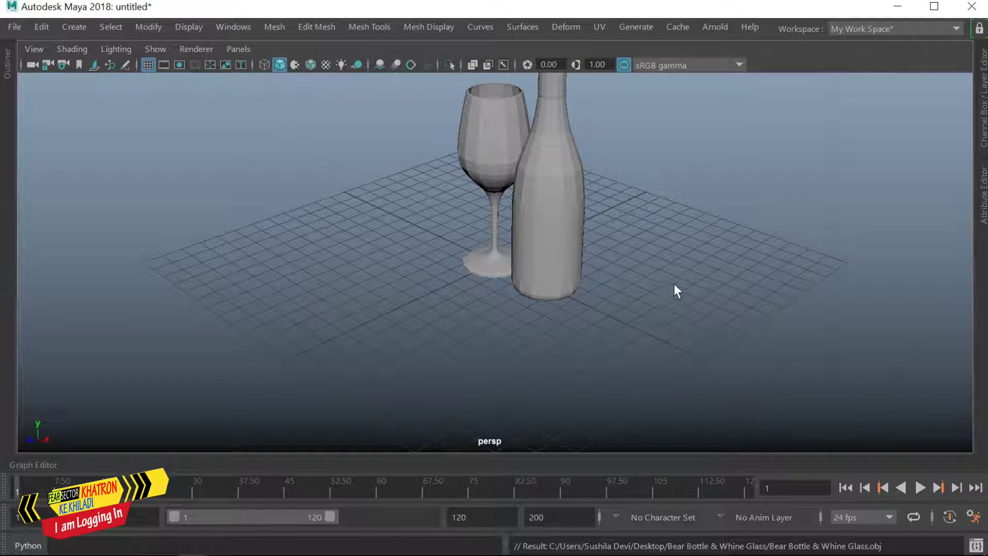
- Show the bottle and wine glass with smooth preview (3)
right_click_drag(674, 291, 567, 311, "alt")
mouse_move(567, 311)
left_mouse_down("alt")
mouse_move(619, 346)
mouse_move(573, 404)
left_mouse_up("alt")
right_click_drag(573, 404, 582, 326, "alt")
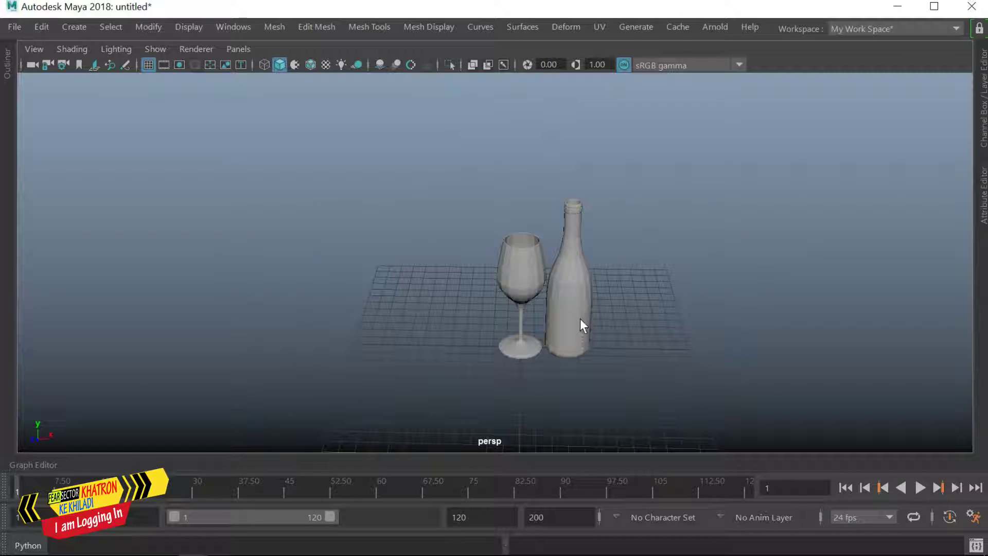
left_click(578, 316)
key("3")
left_click(526, 284)
key("3")
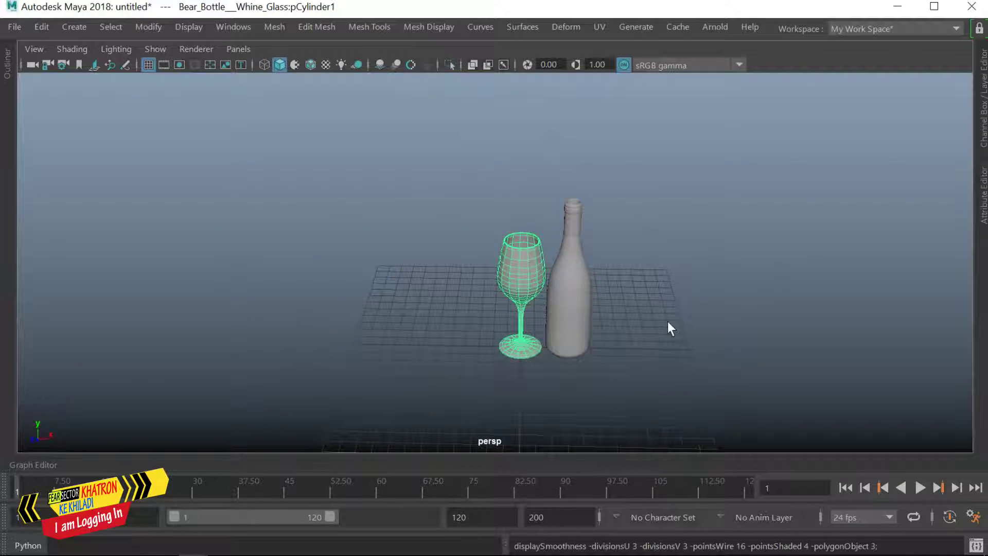
left_click(656, 338)
left_click(577, 329)
- In the front view, center the bottle's pivot and tilt it diagonally toward the glass
key("space")
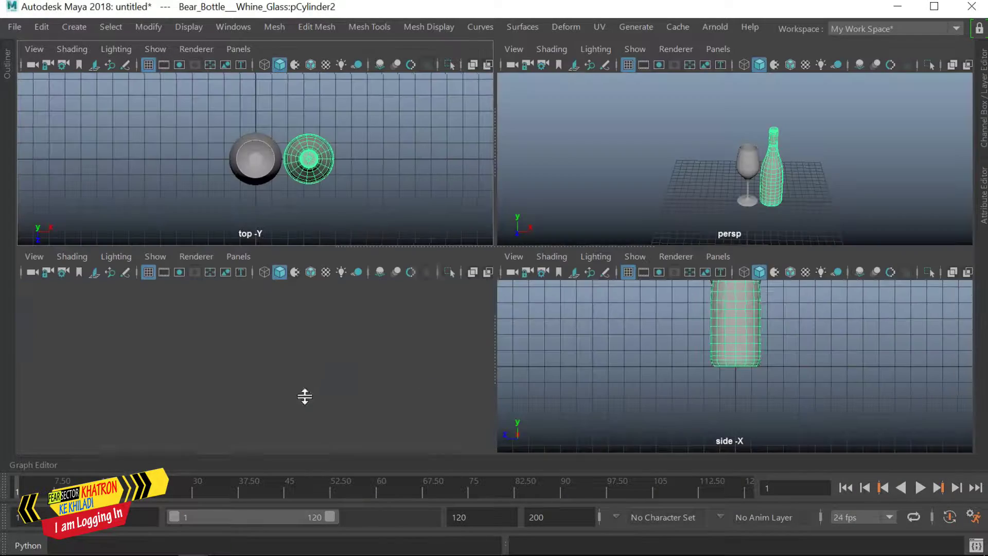
key("space")
mouse_move(380, 370)
right_mouse_down("alt")
mouse_move(696, 356)
mouse_move(836, 319)
mouse_move(517, 317)
mouse_move(593, 317)
mouse_move(632, 288)
right_mouse_up("alt")
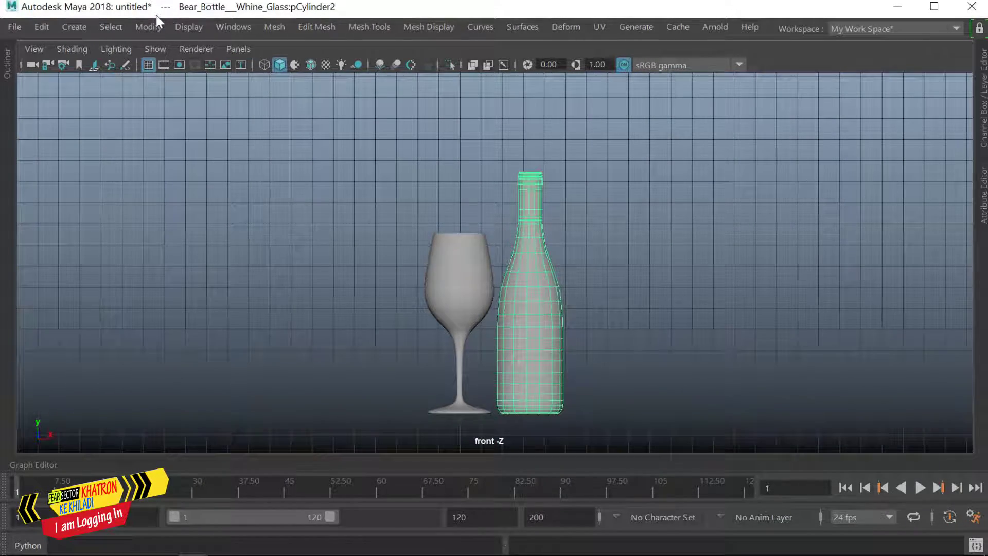
left_click(150, 28)
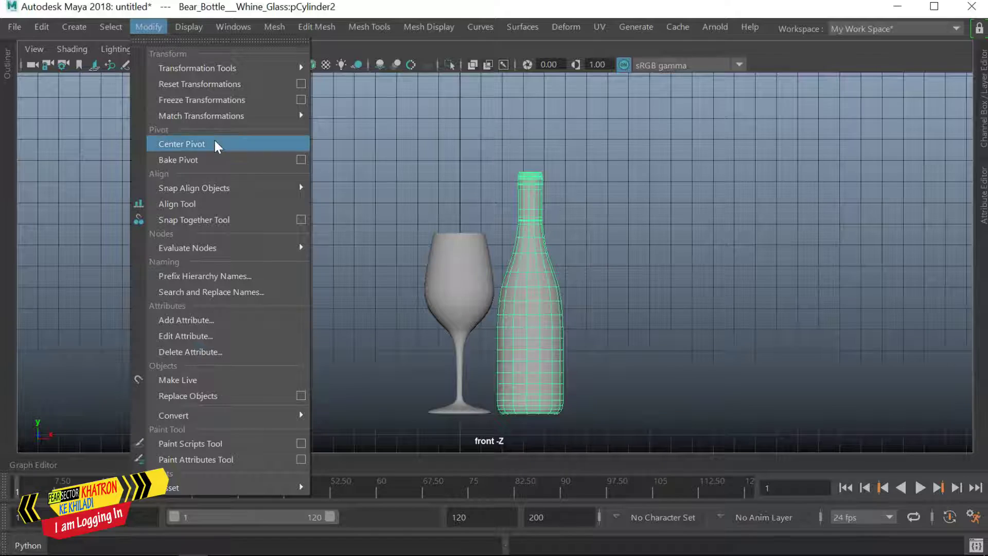
left_click(217, 144)
key("e")
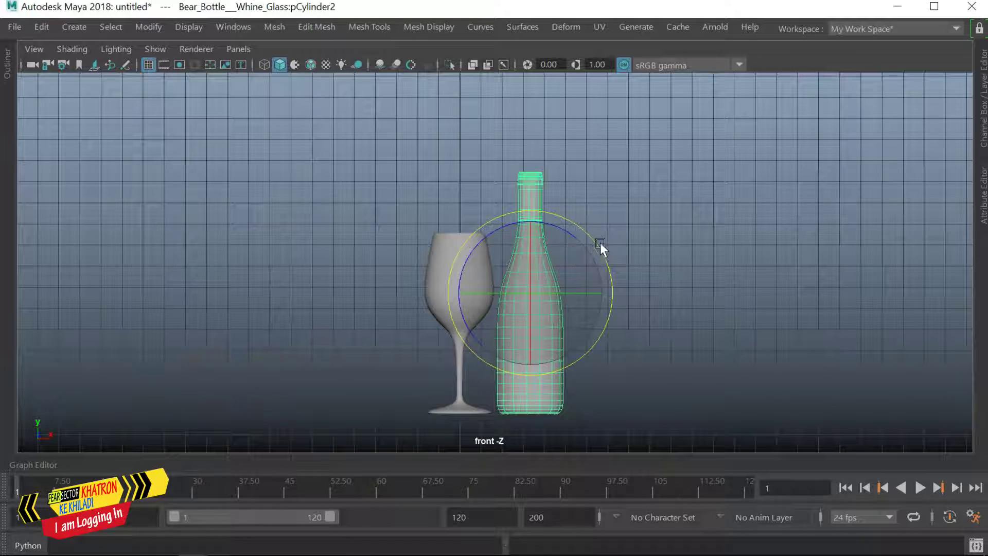
mouse_move(587, 224)
left_mouse_down()
mouse_move(297, 232)
mouse_move(286, 274)
mouse_move(276, 253)
mouse_move(629, 302)
left_mouse_up()
- Raise the bottle up and right so its neck sits above the glass
key("w")
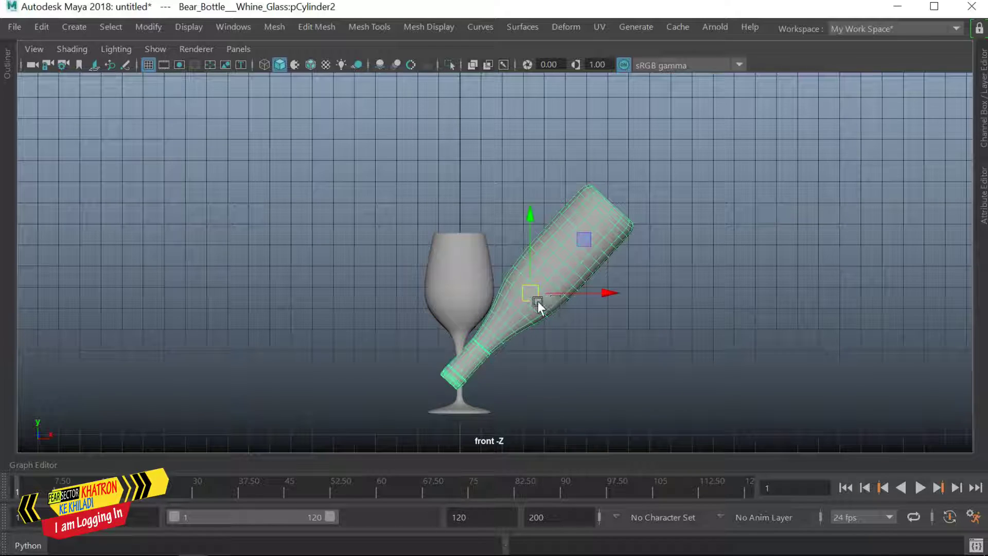
mouse_move(530, 291)
left_mouse_down()
mouse_move(592, 125)
mouse_move(573, 103)
left_mouse_up()
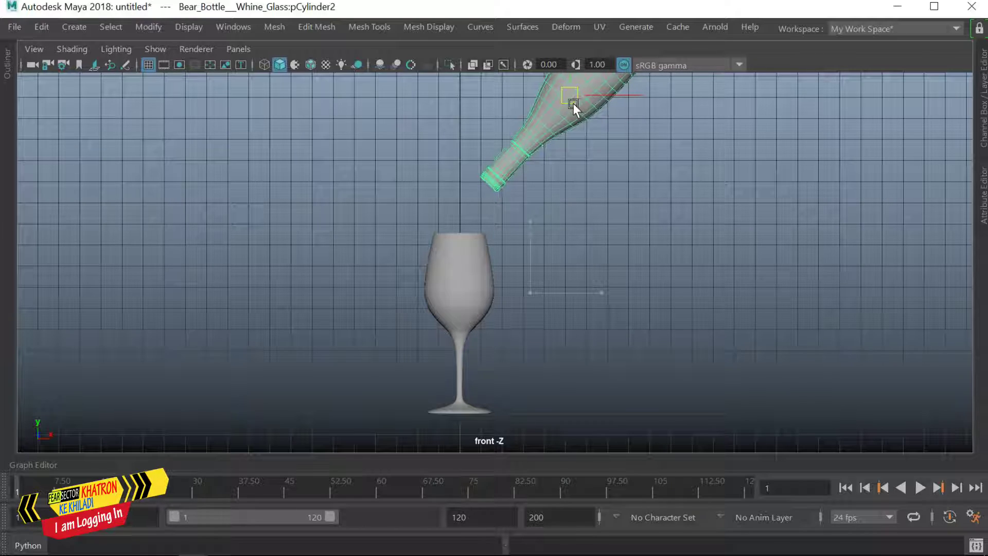
scroll(553, 260, "down", 1)
scroll(566, 278, "down", 2)
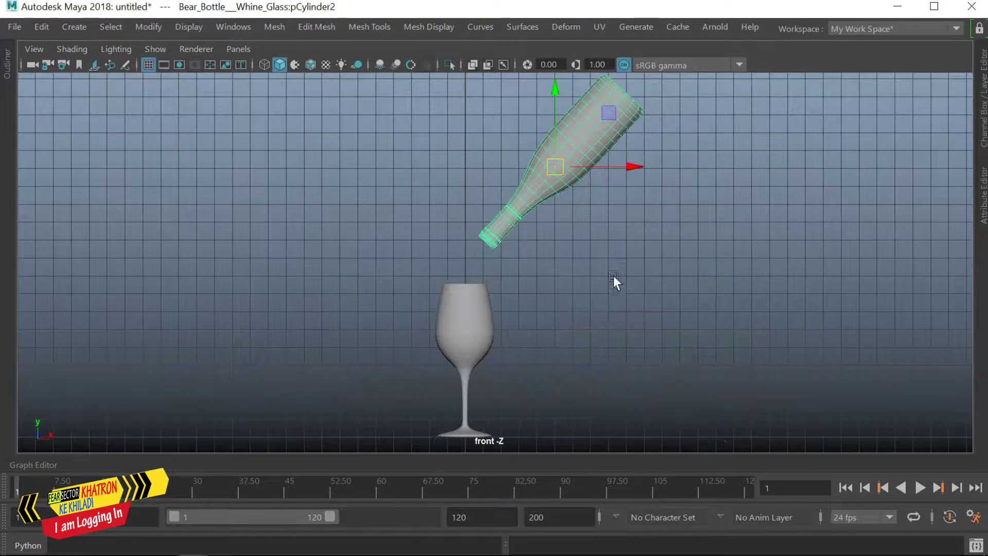
key("space")
key("space")
mouse_move(683, 283)
left_mouse_down("alt")
mouse_move(678, 337)
mouse_move(624, 329)
mouse_move(591, 345)
left_mouse_up("alt")
key("q")
key("space")
key("space")
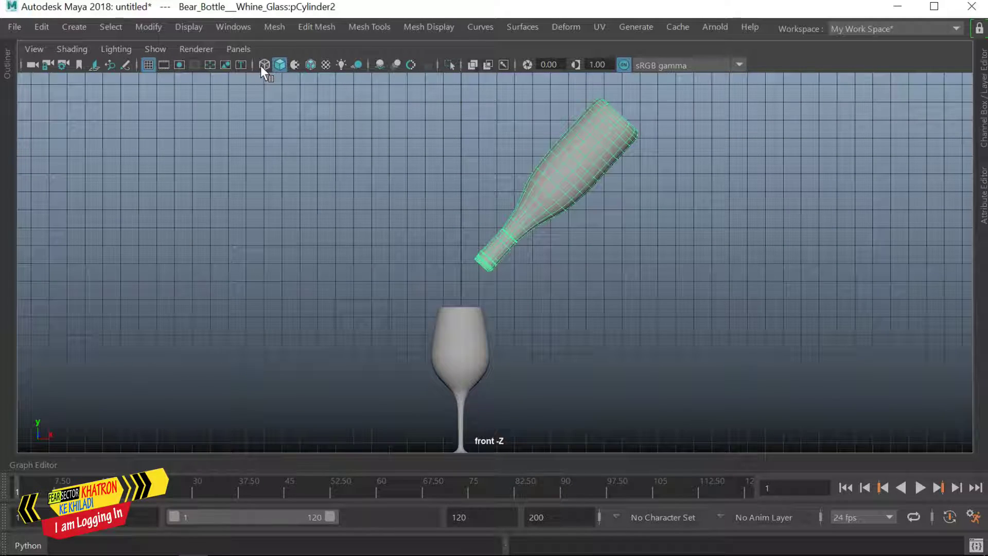
- In wireframe view, copy the bottle and scale the copy down inside it
left_click(261, 66)
left_click_drag(578, 323, 529, 315, "alt")
key("space")
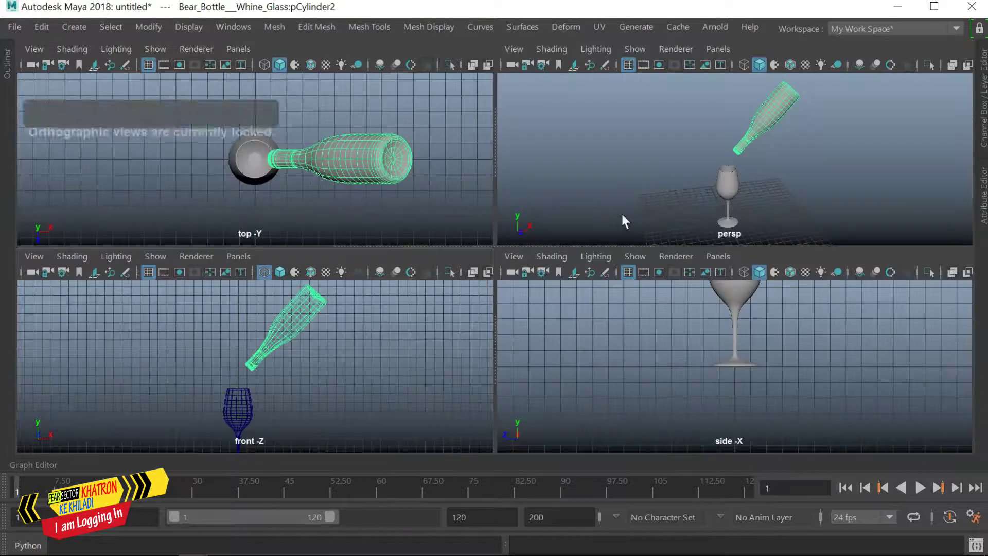
key("space")
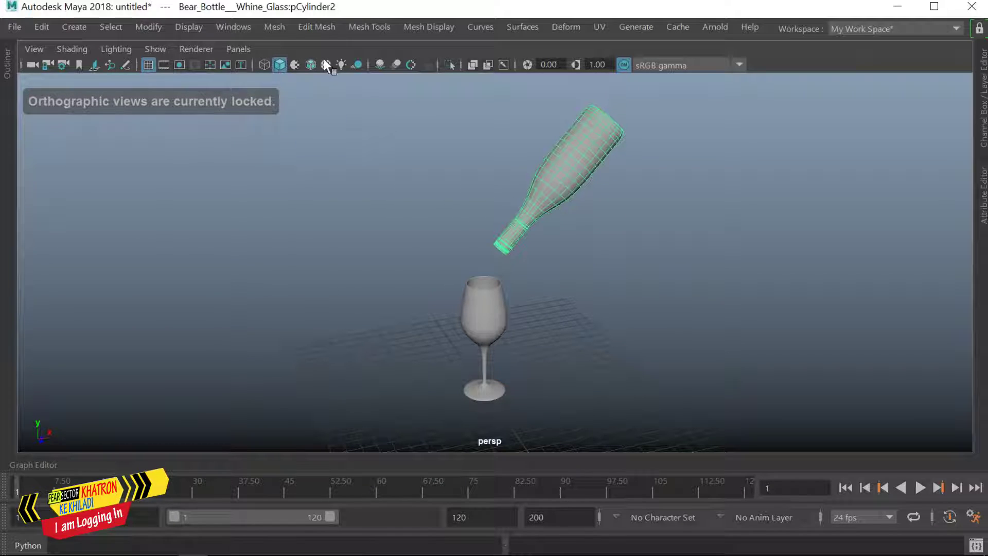
left_click(310, 65)
left_click_drag(608, 301, 568, 283, "alt")
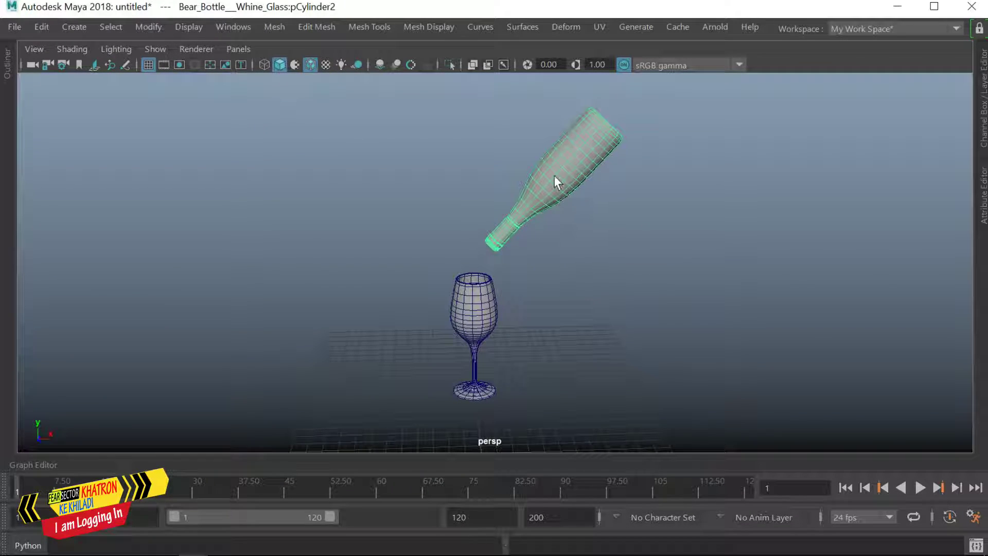
left_click(265, 66)
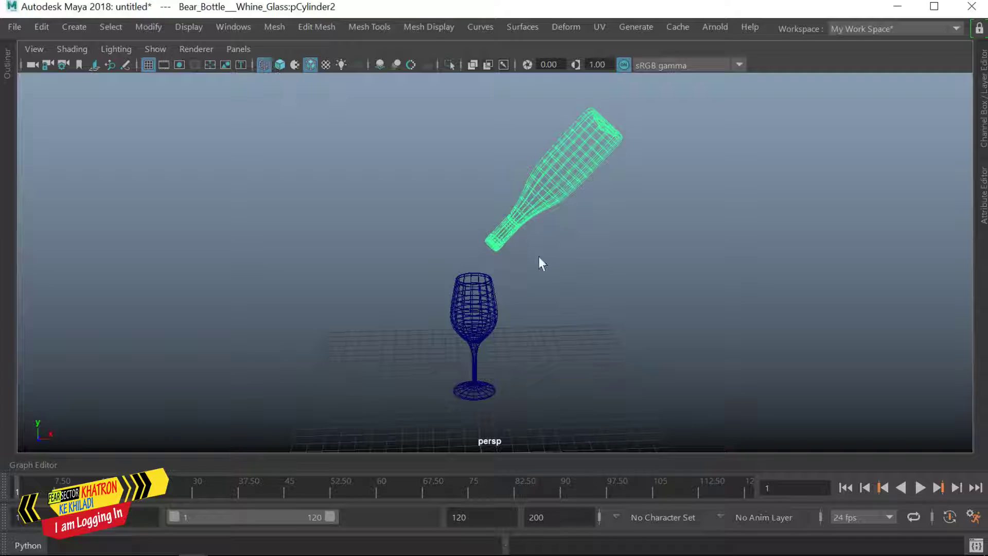
left_click_drag(539, 256, 582, 276, "alt")
key("r")
mouse_move(655, 302)
left_mouse_down("alt")
mouse_move(560, 185)
mouse_move(539, 199)
mouse_move(710, 285)
mouse_move(646, 352)
left_mouse_up("alt")
key("ctrl+d")
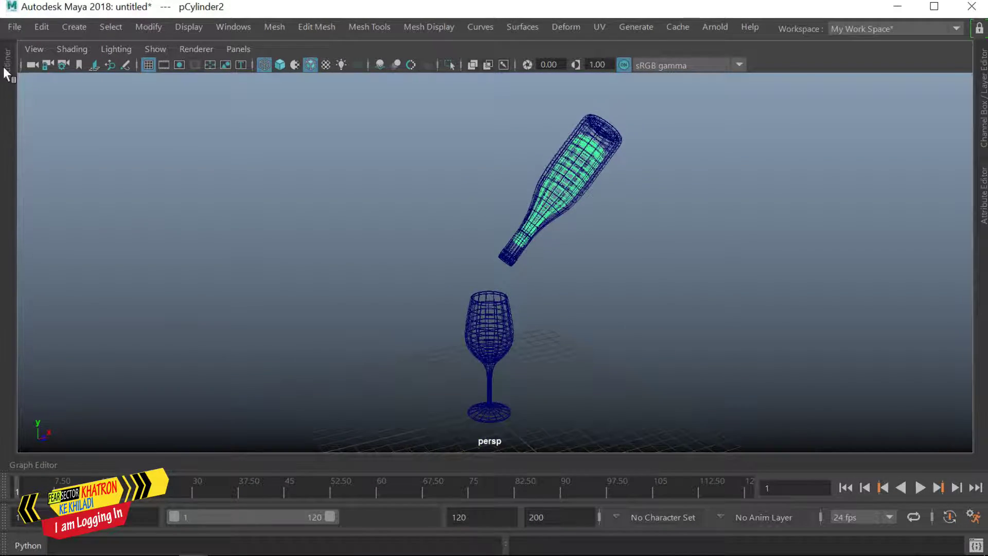
- Rename the bottle copy to Emitter, the bottle to Bottle and the glass to Glass
left_click(6, 67)
double_click(100, 197)
type("Emitter")
key("Return")
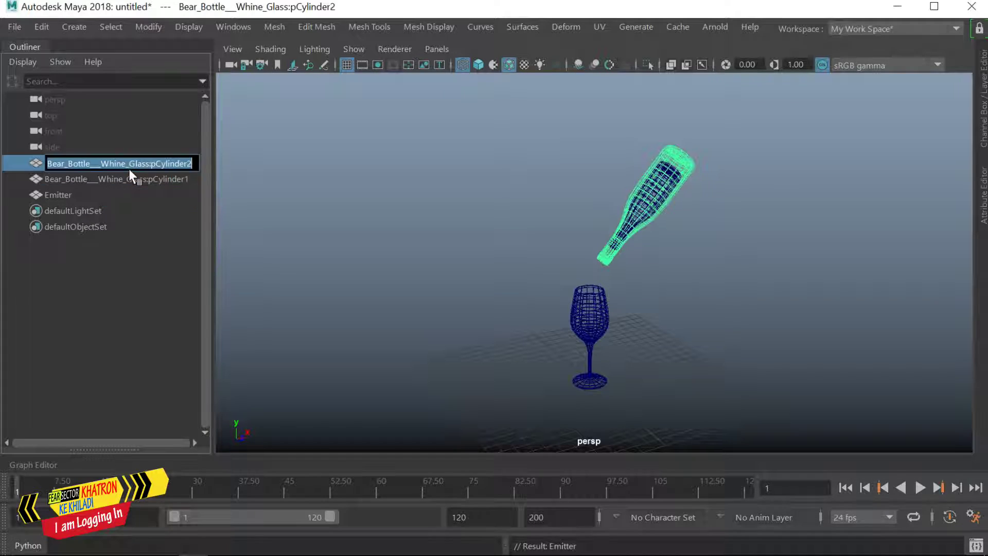
double_click(128, 169)
type("Bottle")
key("Return")
double_click(122, 179)
type("Glass")
key("Return")
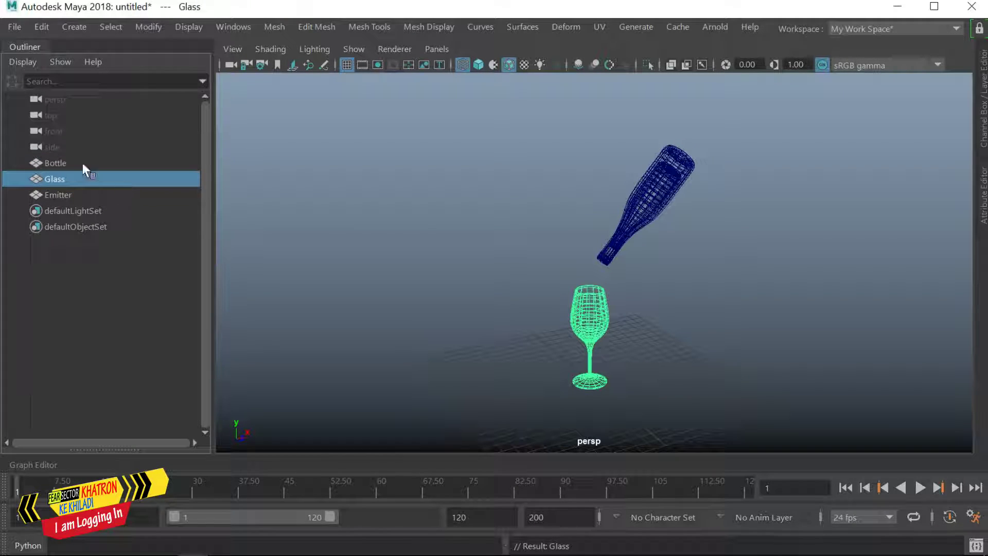
- Add a polygon cube to the scene
left_click(782, 261)
left_click(74, 27)
left_click(288, 130)
- Scale the cube to 48 × 0.5 × 48 and set its Translate Y to 0.25
left_click(984, 115)
left_click_drag(926, 170, 931, 194)
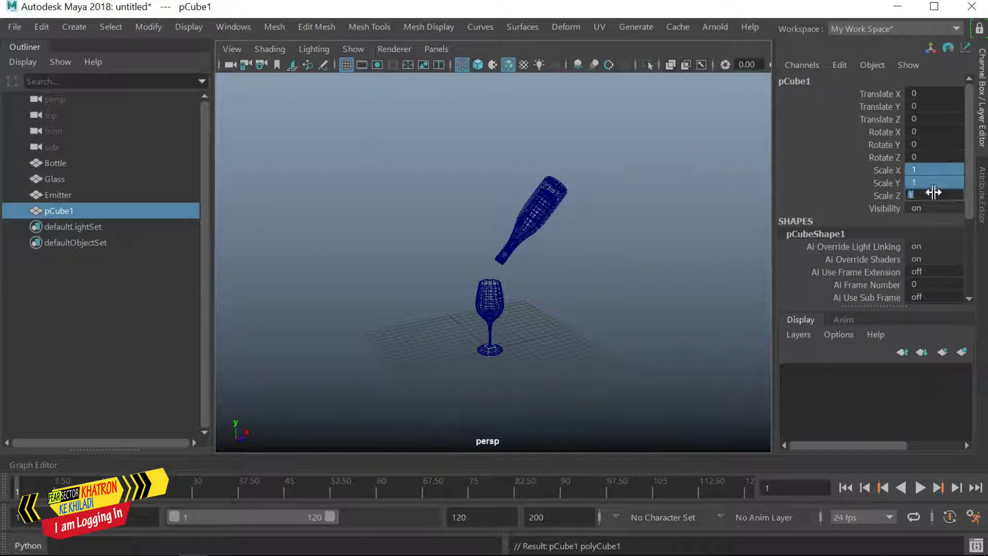
type("18")
key("Return")
key("Return")
left_click_drag(703, 271, 470, 316, "alt")
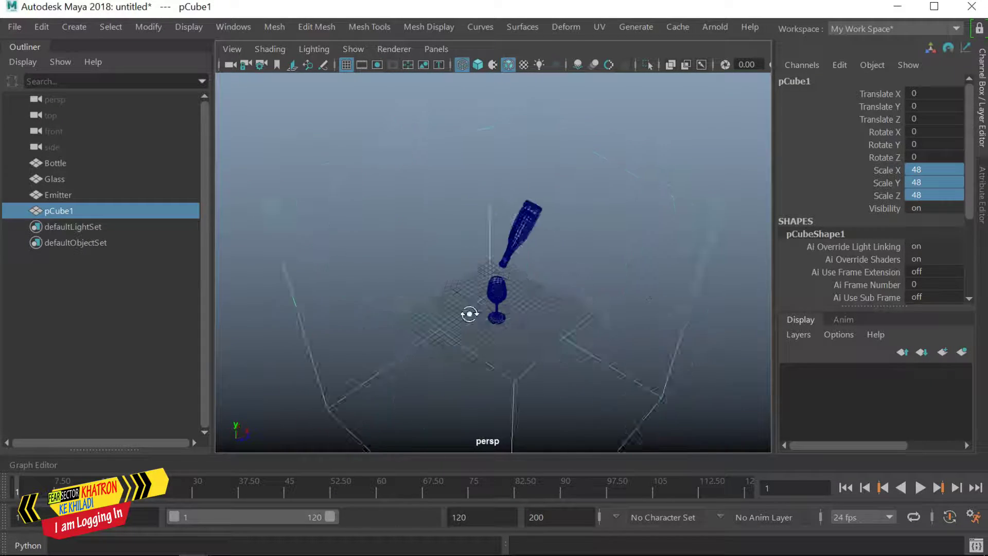
double_click(940, 195)
type("0.5")
key("Return")
key("5")
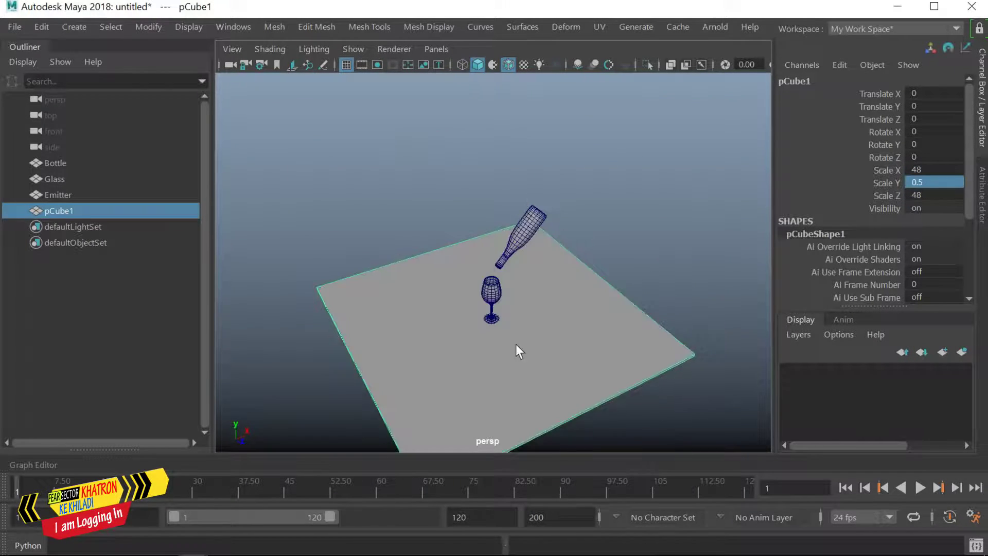
double_click(918, 106)
type("0.25")
key("Return")
- Check the slab's position under the glass in the front and perspective views
key("space")
key("space")
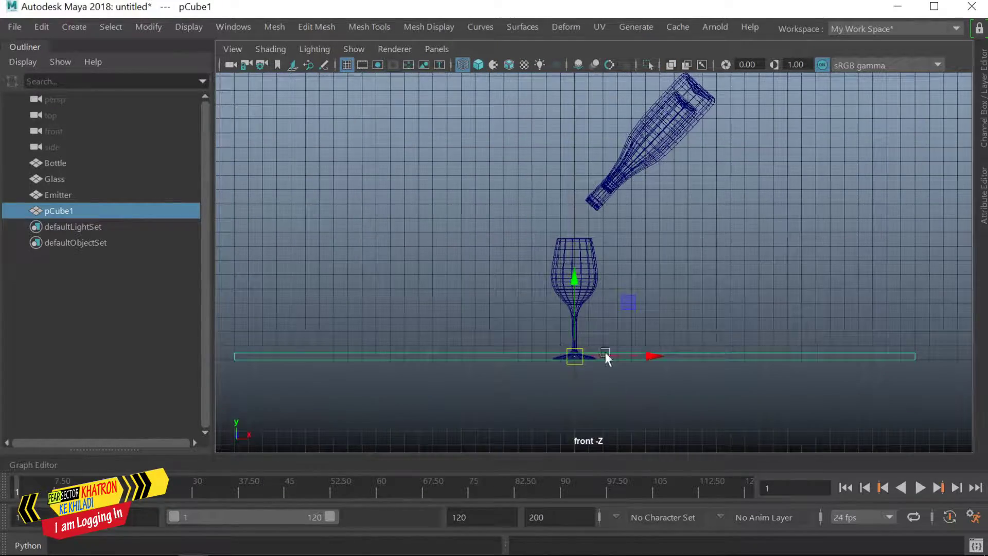
scroll(604, 350, "up", 5)
scroll(662, 324, "up", 2)
scroll(576, 252, "down", 3)
scroll(638, 256, "down", 1)
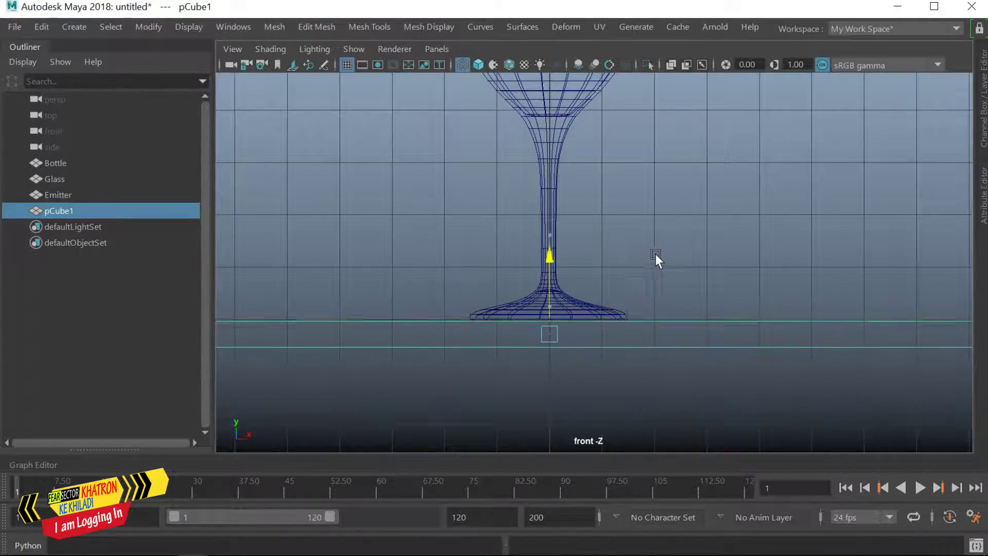
key("space")
key("space")
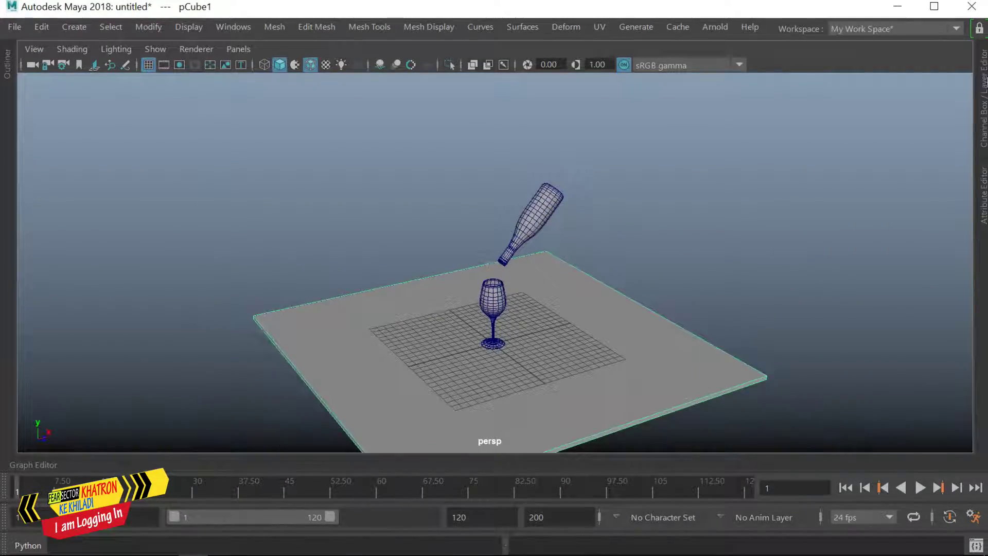
key("ctrl+a")
key("ctrl+a")
- Rename the cube pCube1 to Floor in the Outliner
left_click_drag(921, 178, 426, 364, "alt")
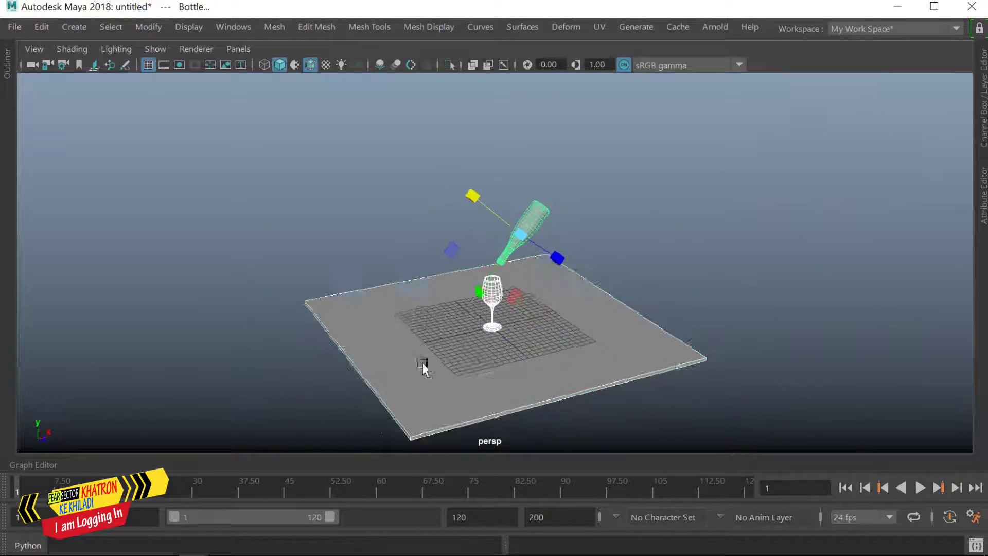
left_click(707, 378)
scroll(576, 339, "up", 3)
left_click(7, 77)
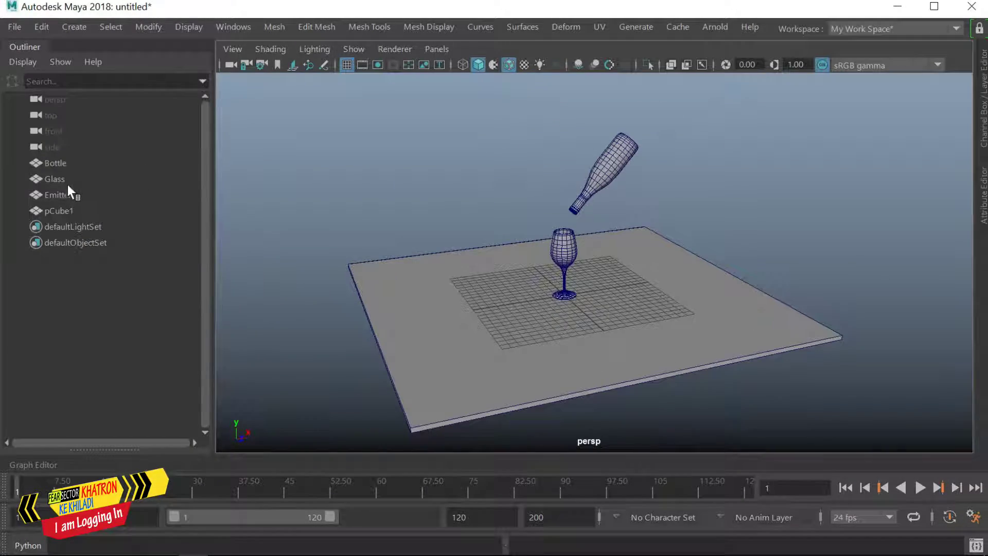
left_click(58, 194)
scroll(433, 258, "up", 3)
key("4")
left_click(46, 178)
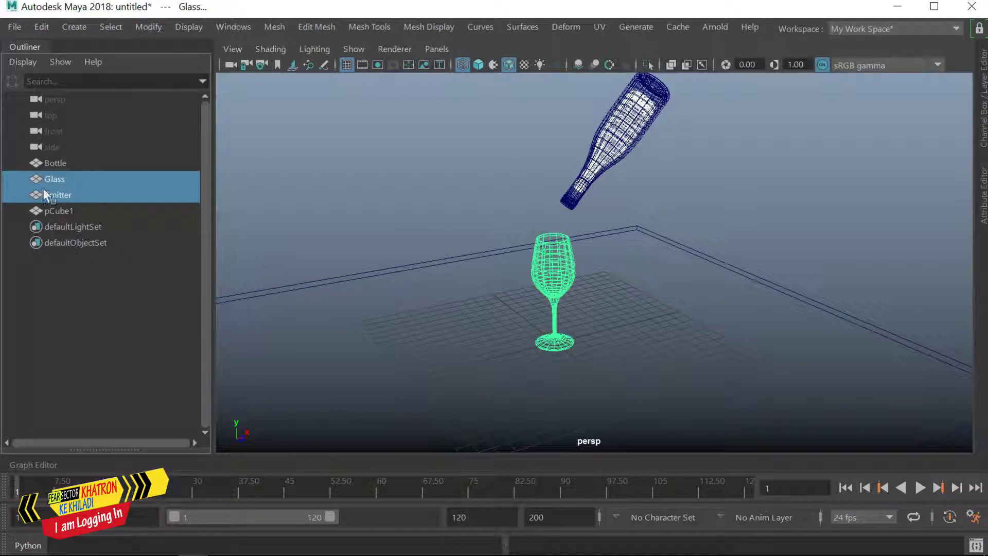
double_click(63, 211)
type("or")
key("Return")
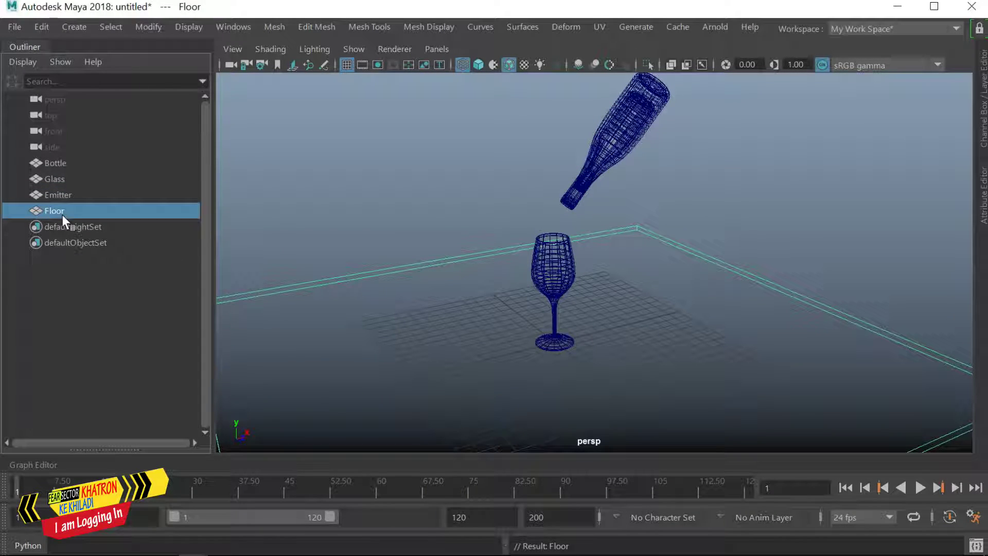
- Group Bottle and Emitter into a group named Bottle with its pivot centered
left_click(52, 194)
left_click(51, 163, "ctrl")
key("ctrl+g")
double_click(71, 196)
type("Bottle")
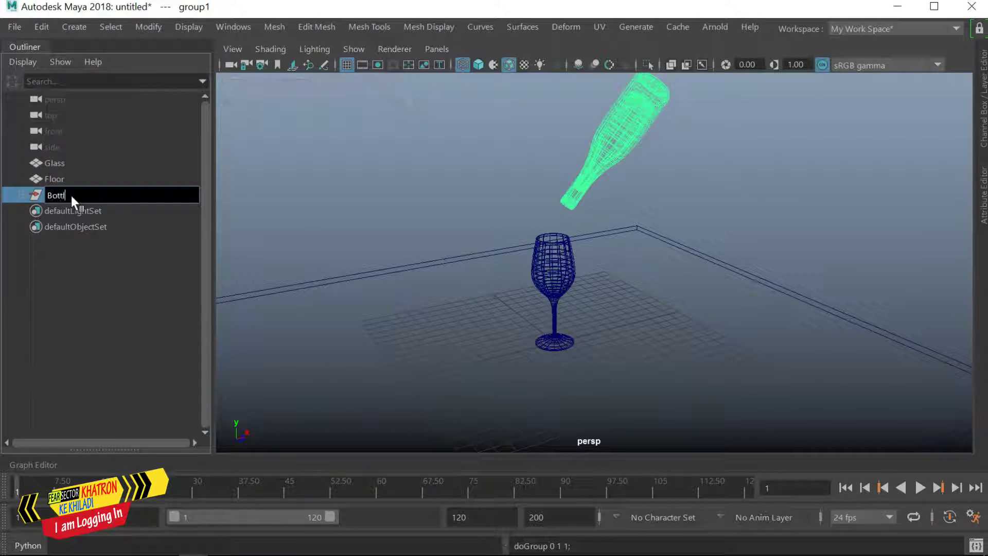
key("Return")
left_click(148, 27)
left_click(170, 141)
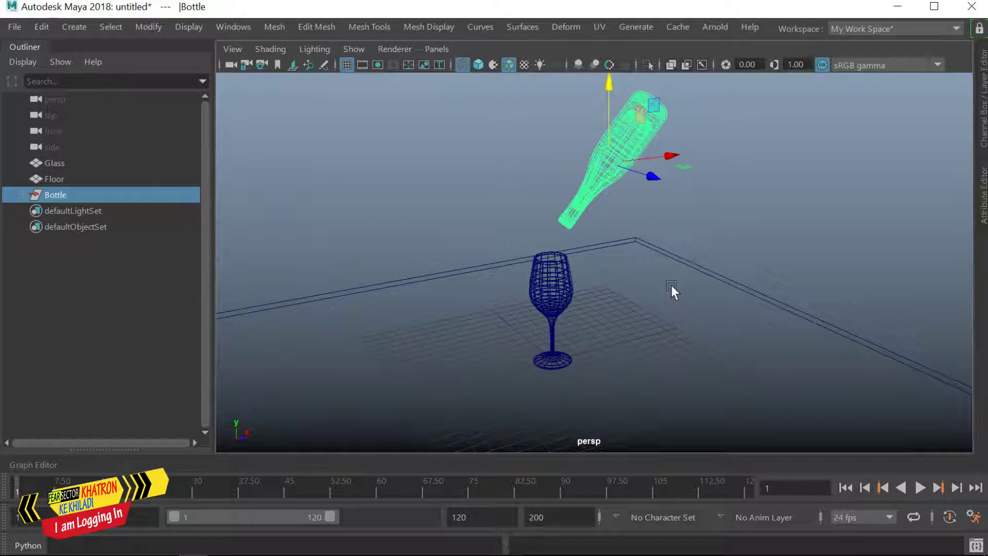
- Select the Emitter inside the Bottle group with smooth-shaded display
left_click(22, 194)
left_click(67, 210)
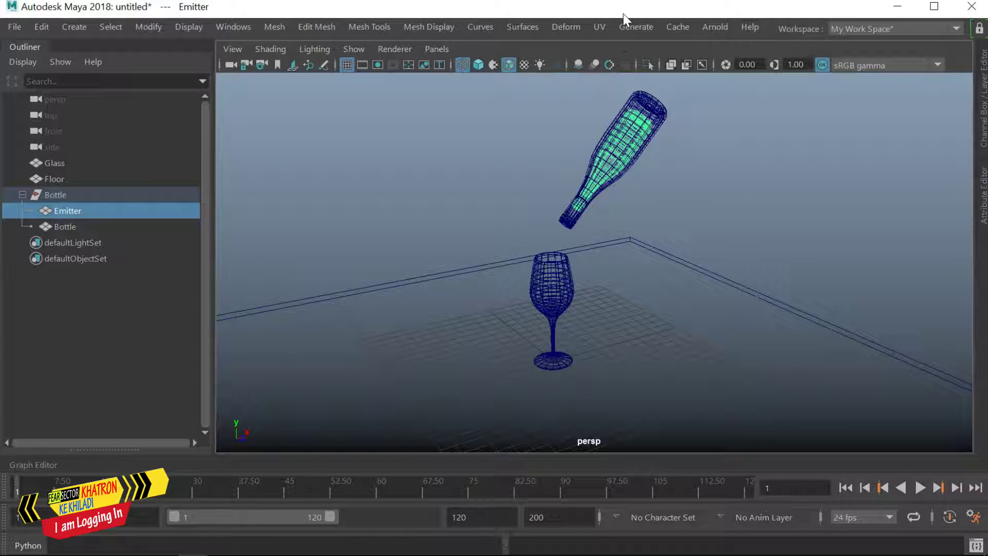
key("F6")
key("F8")
- Create a Bifrost liquid emitted from the Emitter mesh
key("5")
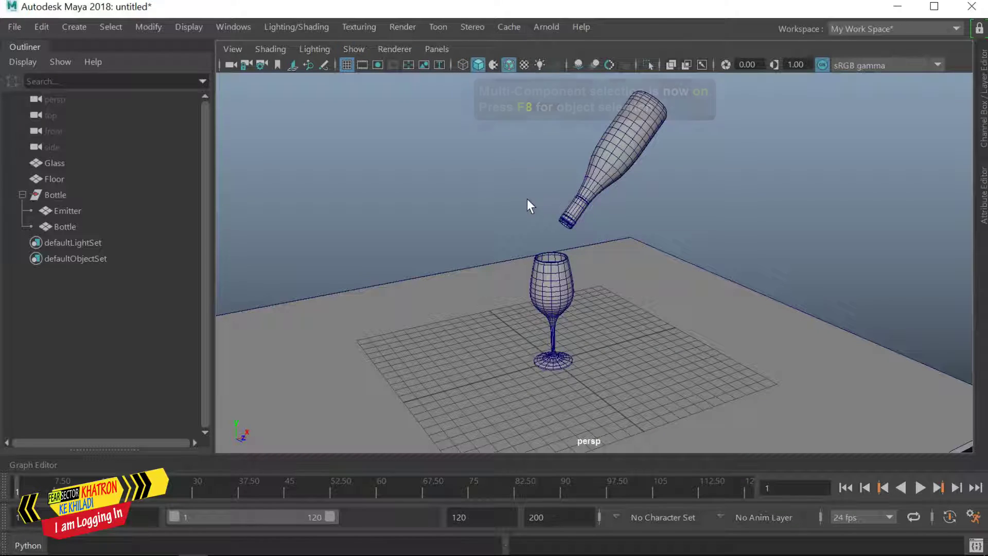
key("F5")
key("F8")
key("4")
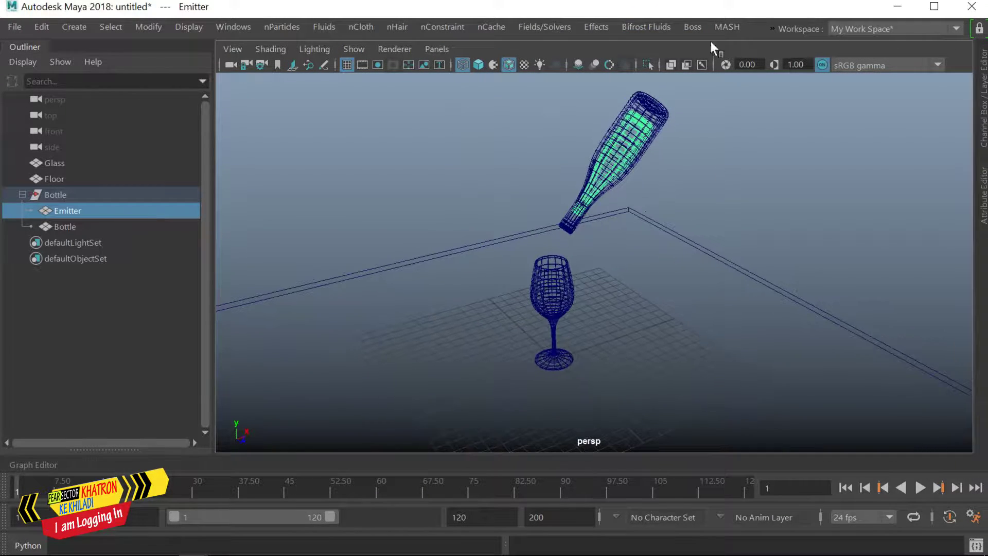
left_click(646, 27)
left_click(663, 67)
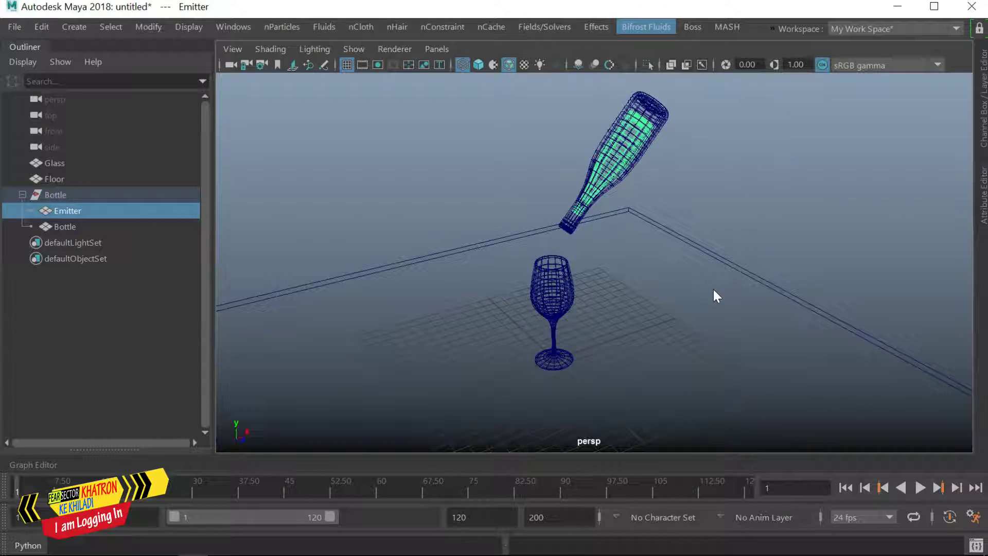
- Make Floor, Glass and Bottle colliders for the Bifrost liquid
scroll(749, 307, "down", 5)
left_click_drag(516, 404, 785, 282, "alt")
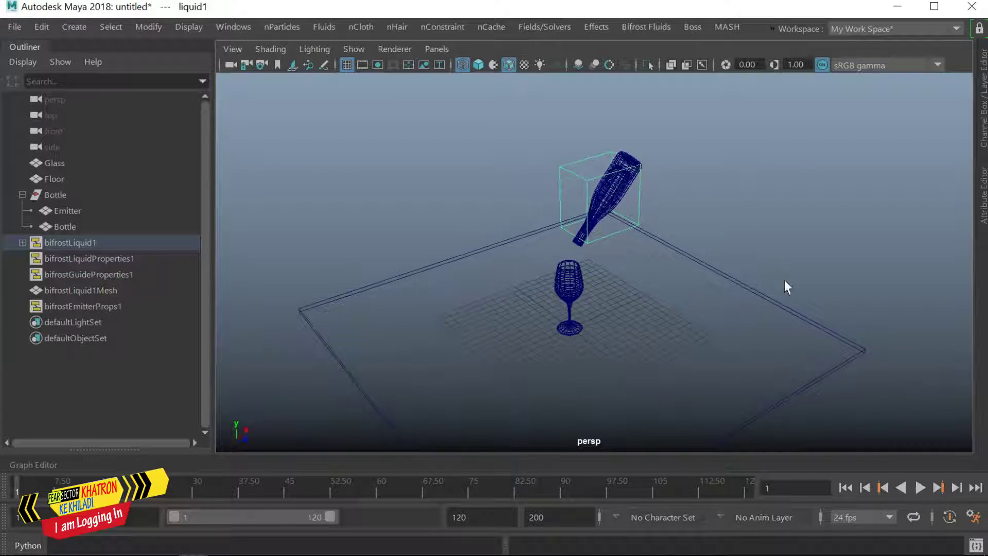
right_click(646, 314)
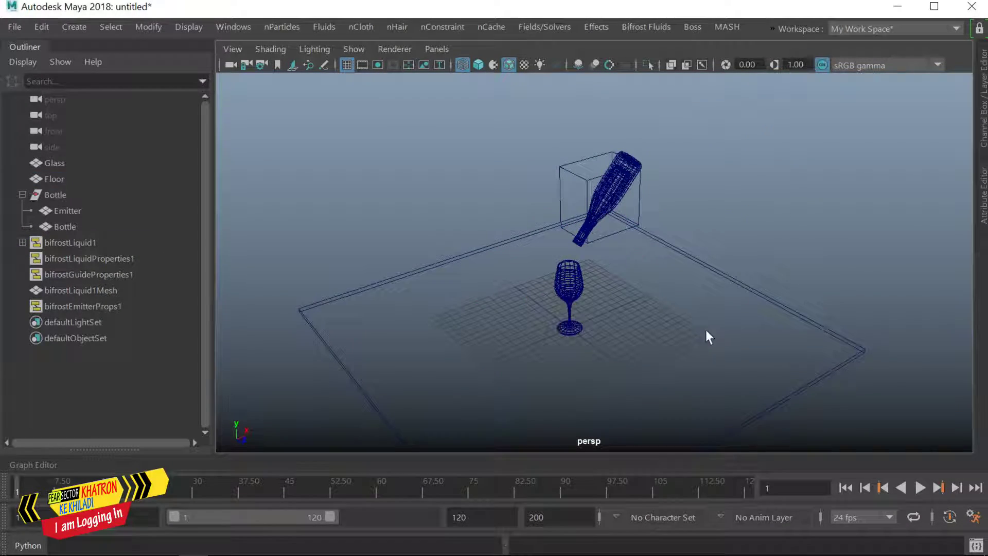
left_click(705, 333)
left_click(576, 285, "shift")
left_click_drag(660, 284, 548, 214, "alt")
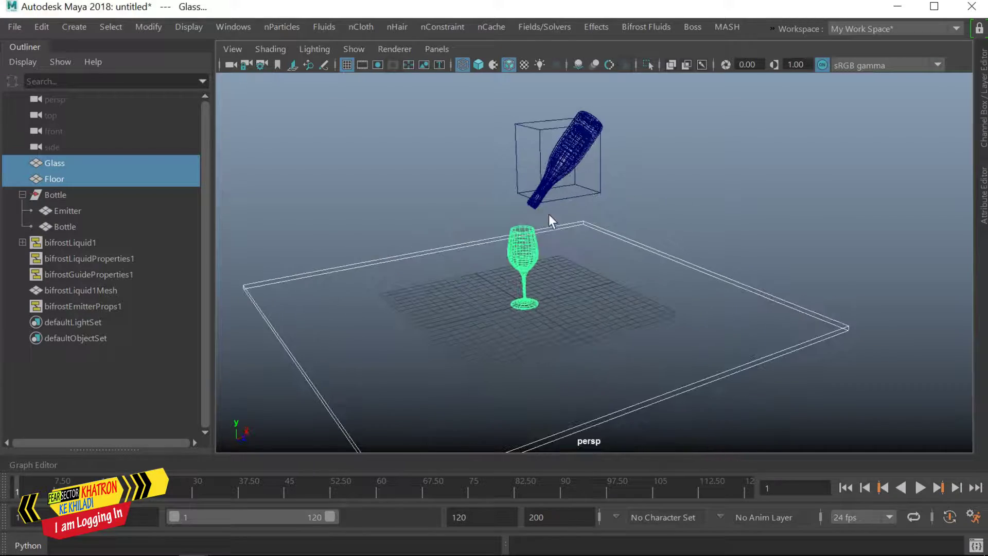
left_click(548, 214, "shift")
left_click(566, 154)
left_click(650, 249, "shift")
left_click(533, 257, "shift")
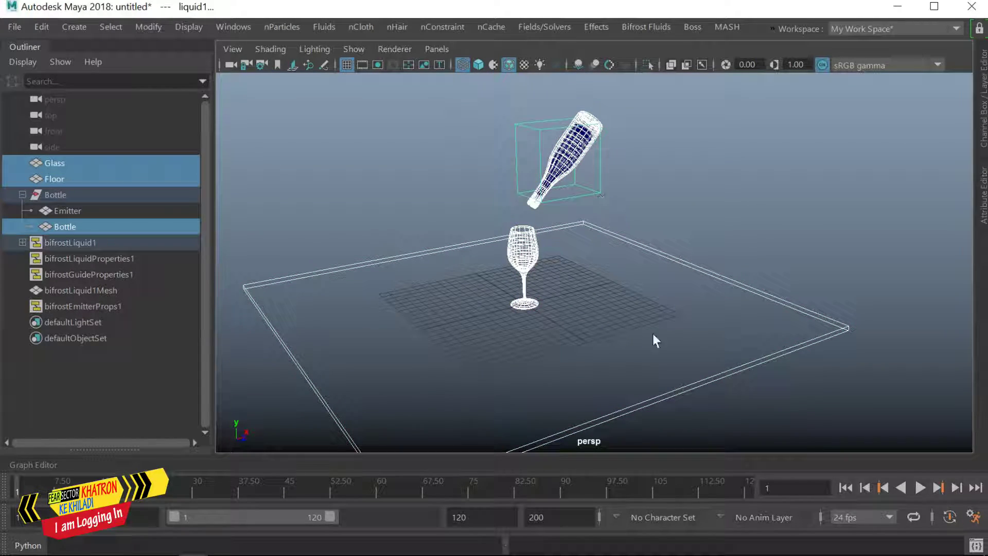
left_click(656, 27)
left_click(677, 142)
- Select bifrostLiquid1 and show its container settings
left_click_drag(663, 209, 657, 366, "alt")
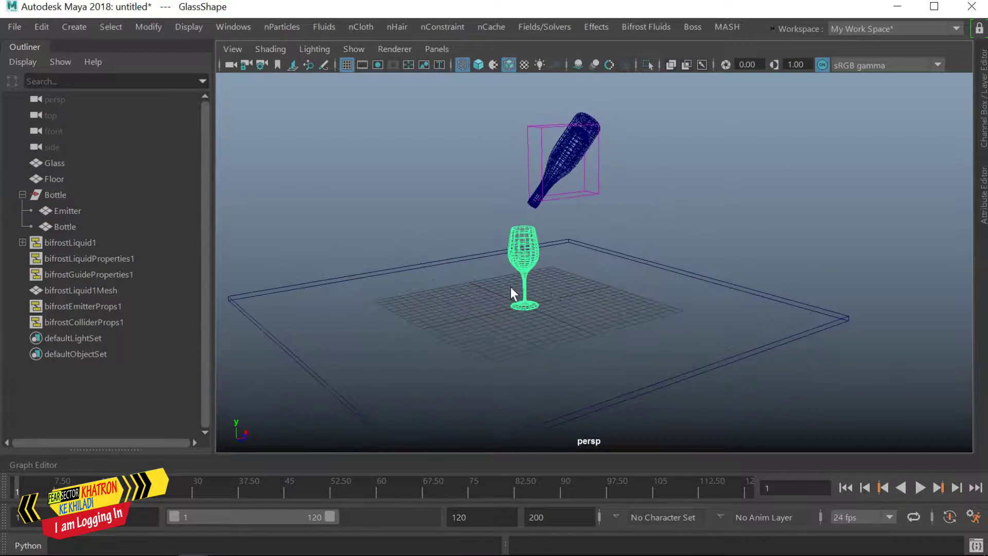
left_click(77, 226)
left_click(97, 242)
left_click(984, 142)
- Set the scene frame rate to 30 fps in the Time preferences and save them
key("ctrl+a")
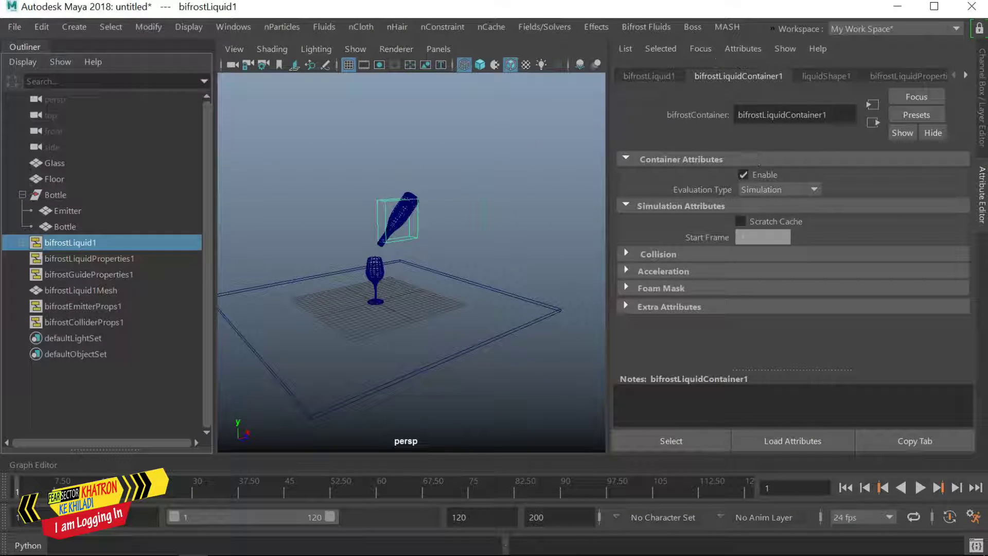
type("200")
left_click(862, 517)
left_click(849, 502)
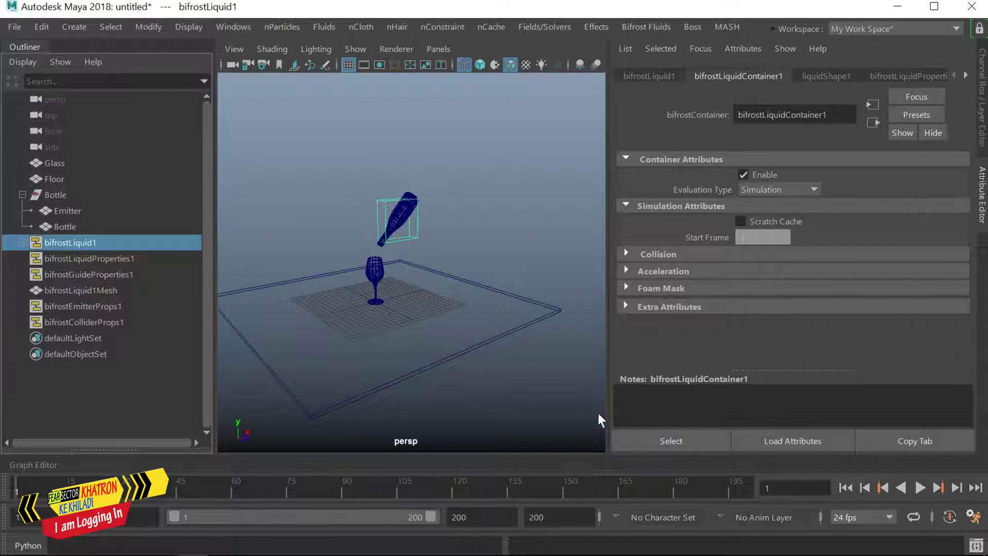
left_click(522, 173)
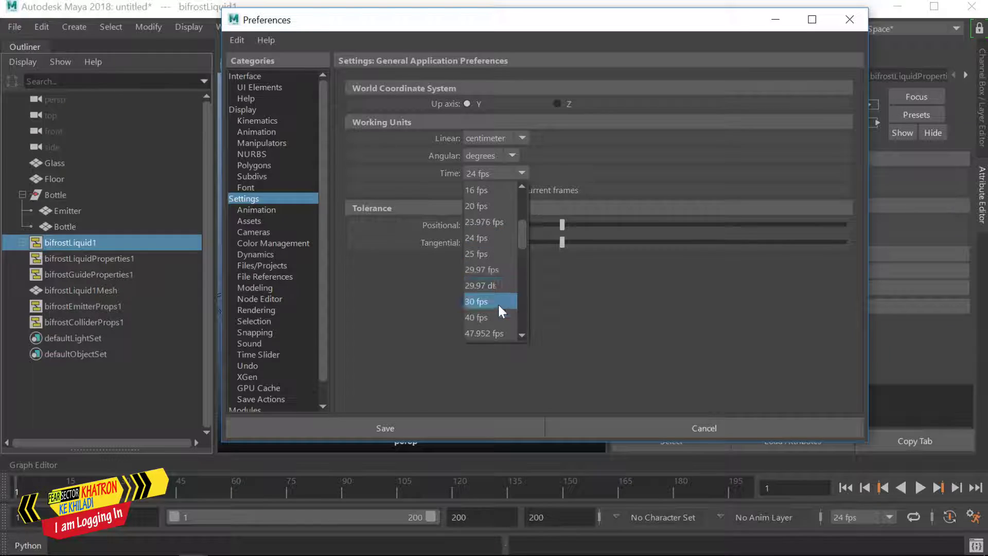
left_click(498, 303)
scroll(256, 331, "down", 1)
left_click(255, 332)
left_click(413, 431)
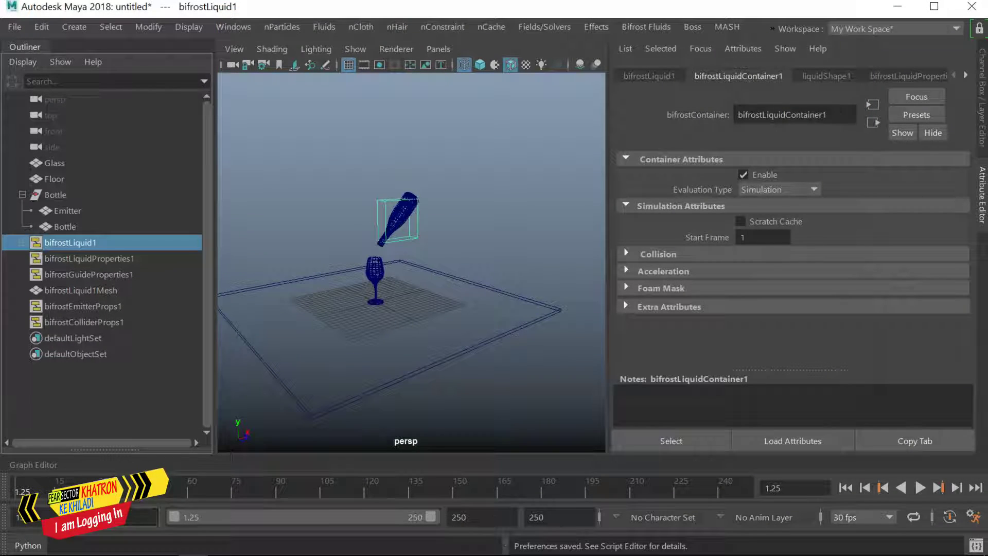
- Set the animation end time to 200 and turn on Scratch Cache for the liquid
double_click(535, 517)
type("200")
key("Return")
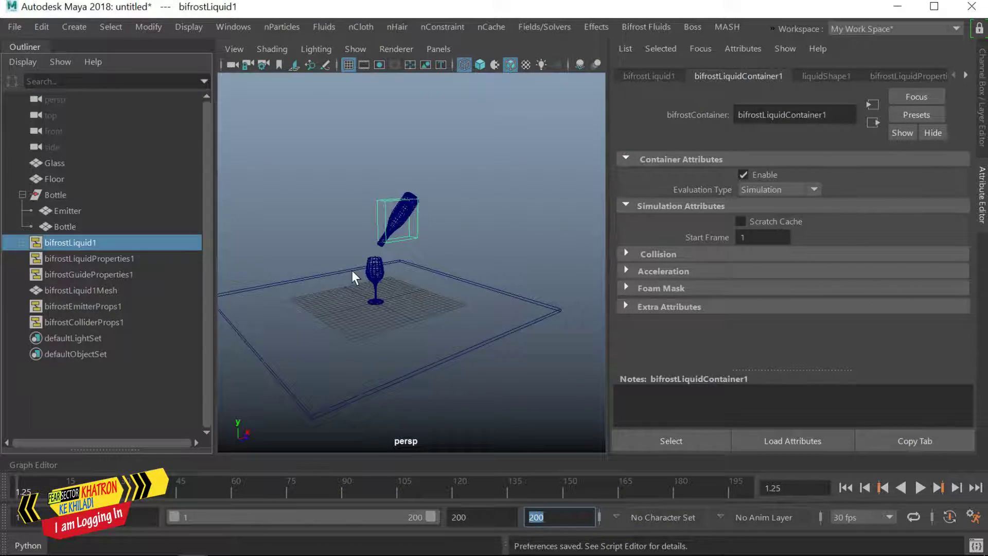
middle_click_drag(355, 275, 243, 342, "alt")
scroll(243, 342, "up", 3)
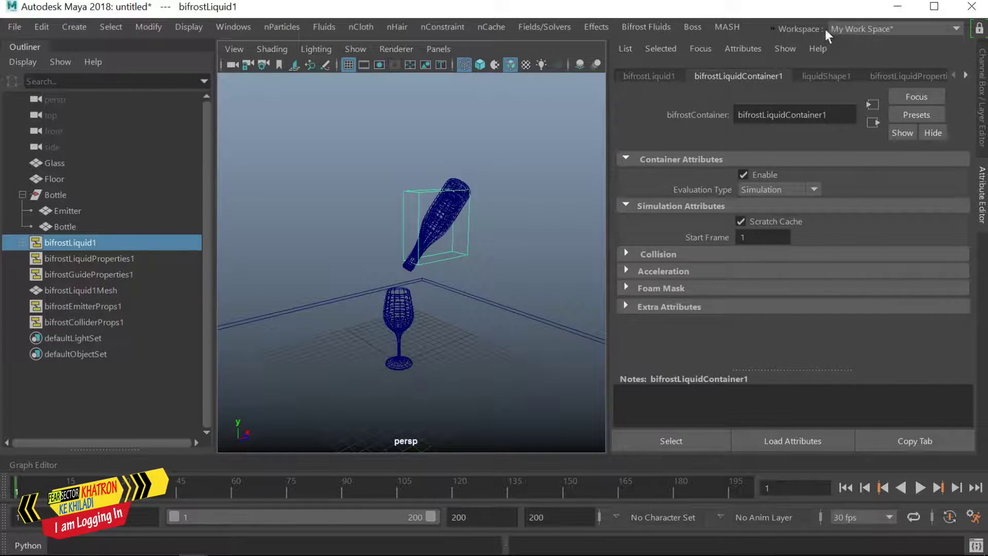
left_click(826, 75)
- Browse the liquid's container and shape settings, expanding Collision and Acceleration
left_click_drag(463, 216, 443, 195, "alt")
left_click(739, 76)
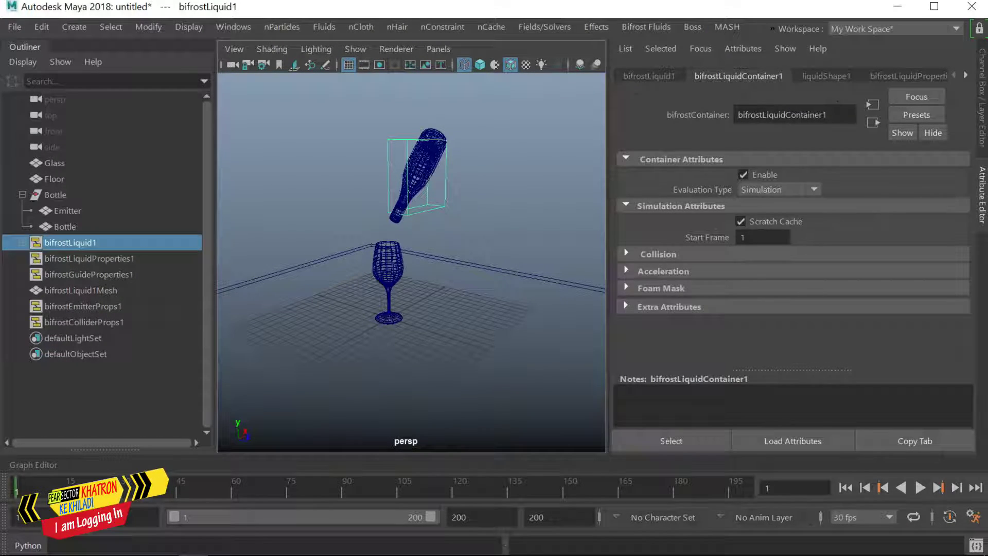
left_click(825, 76)
left_click(154, 244)
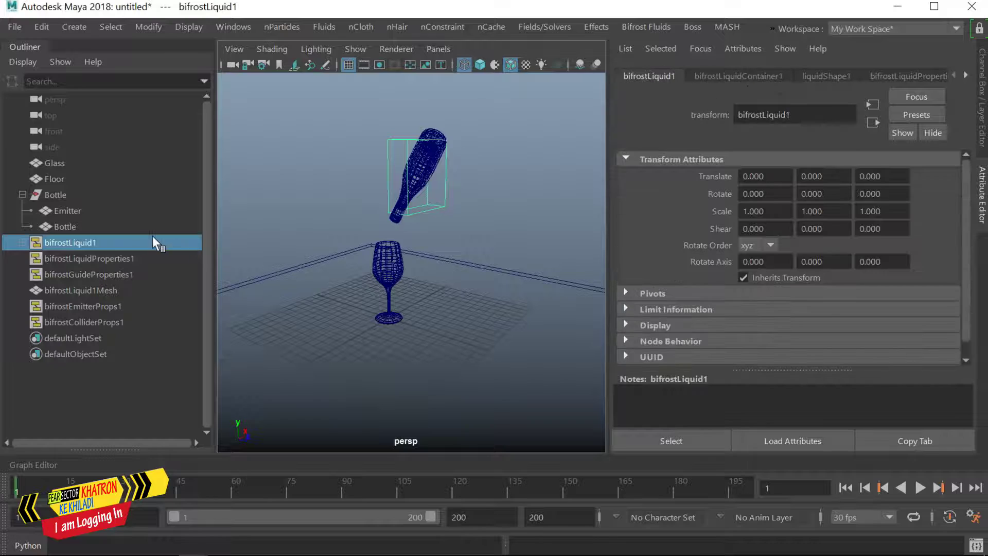
left_click(738, 75)
left_click(826, 75)
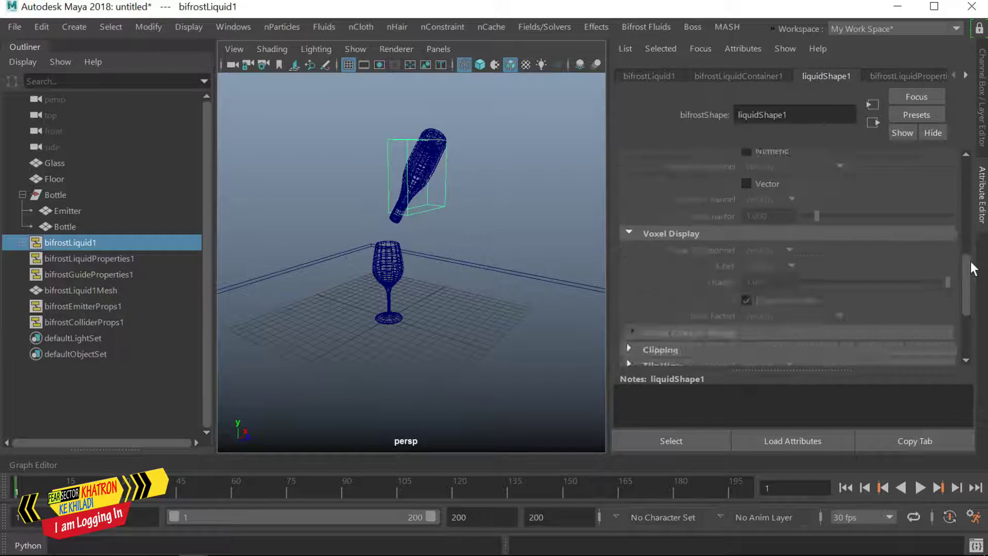
left_click(738, 76)
left_click(632, 253)
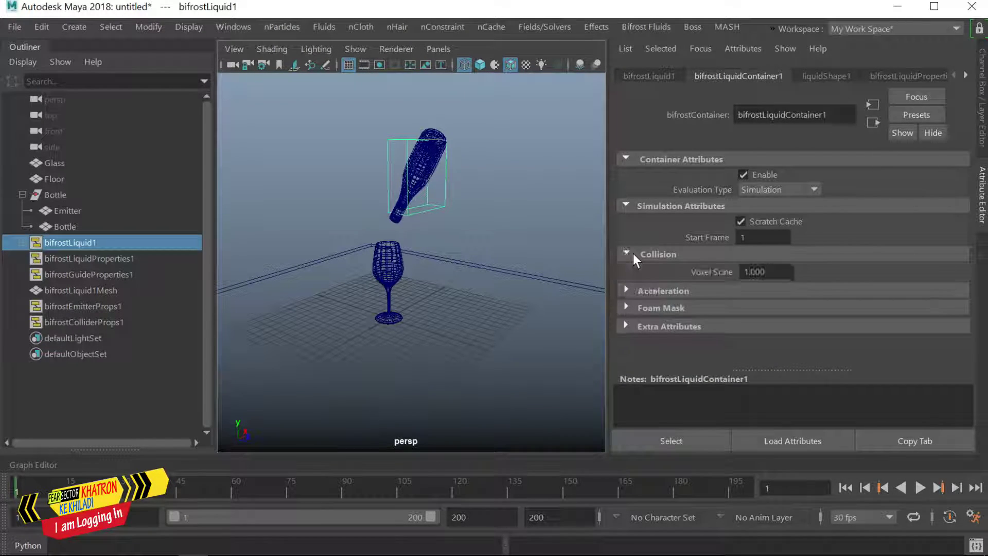
left_click(626, 290)
- Set the liquid's Master Voxel Size to 0.2, then select the Emitter
left_click(826, 76)
left_click_drag(966, 170, 972, 195)
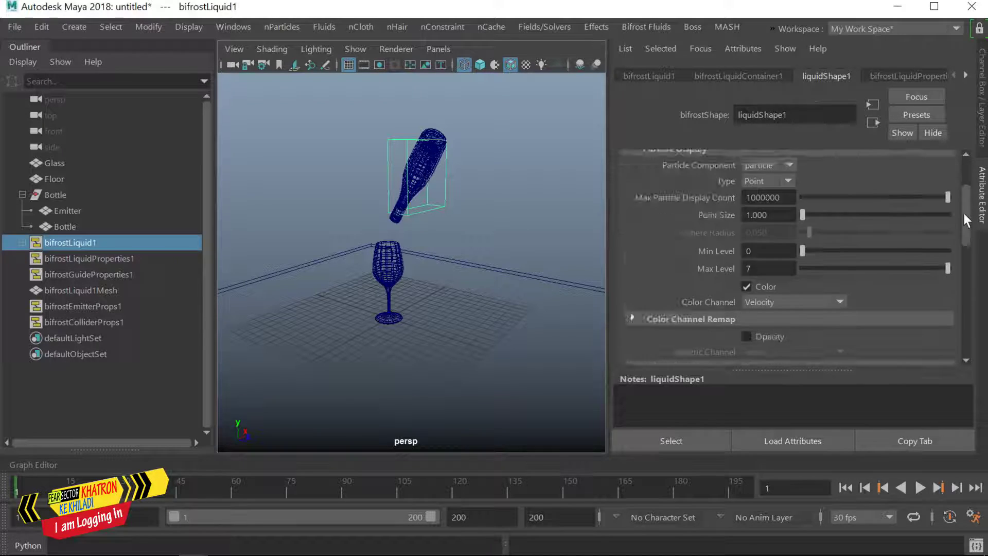
left_click(908, 76)
type("0.2")
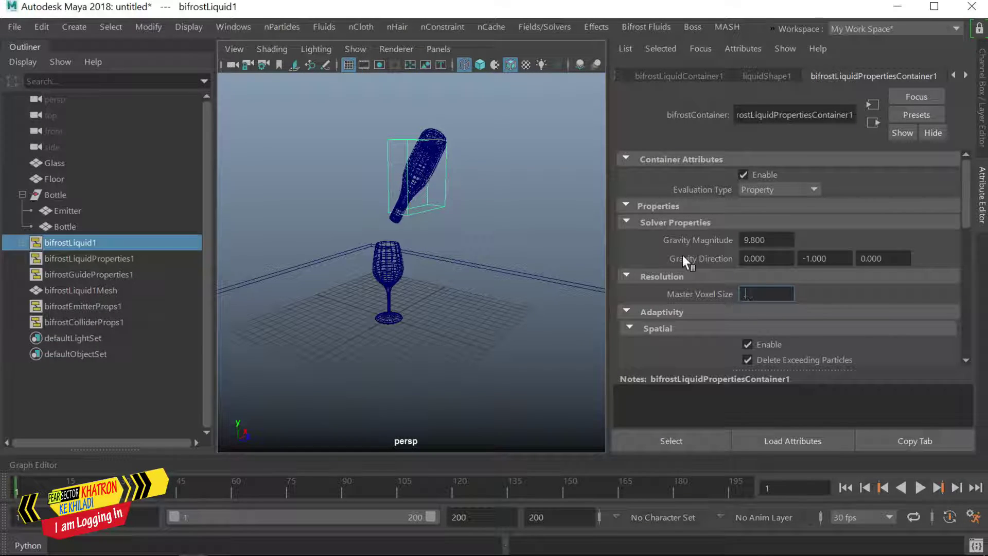
key("Return")
mouse_move(486, 192)
left_mouse_down("alt")
mouse_move(426, 314)
mouse_move(546, 336)
mouse_move(465, 178)
left_mouse_up("alt")
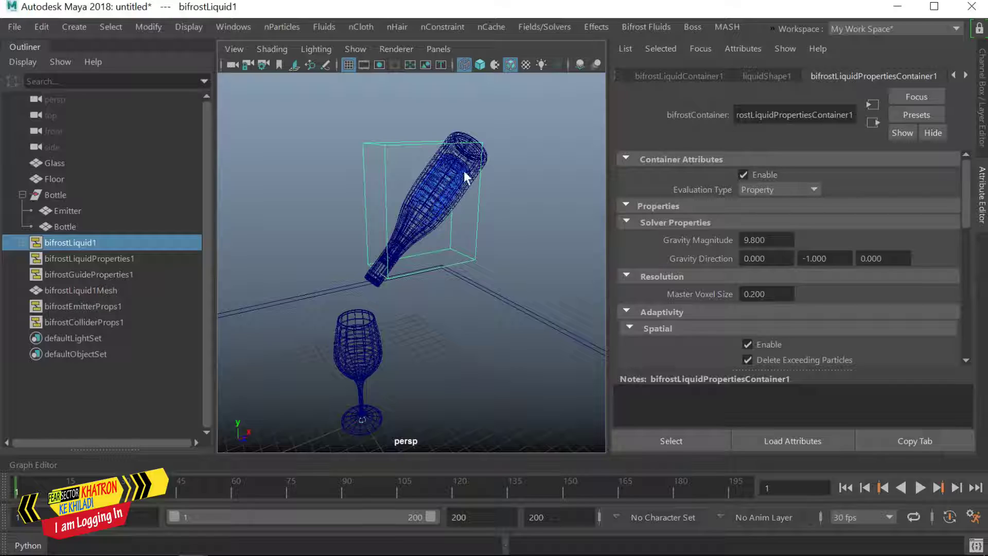
left_click(85, 215)
- Hide the Emitter and reposition the view of the scene
key("ctrl+h")
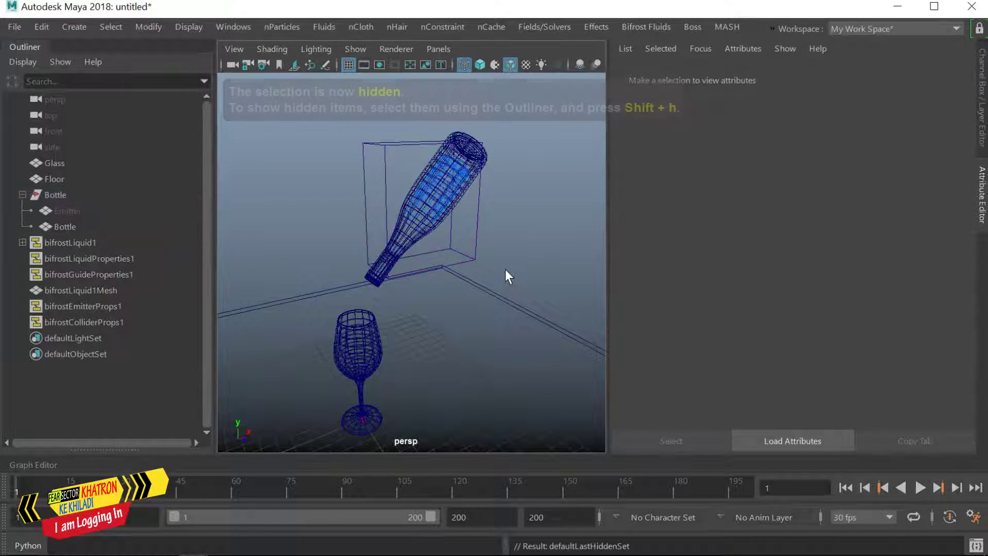
key("ctrl+a")
middle_click_drag(480, 368, 560, 304, "alt")
left_click_drag(560, 305, 650, 315, "alt")
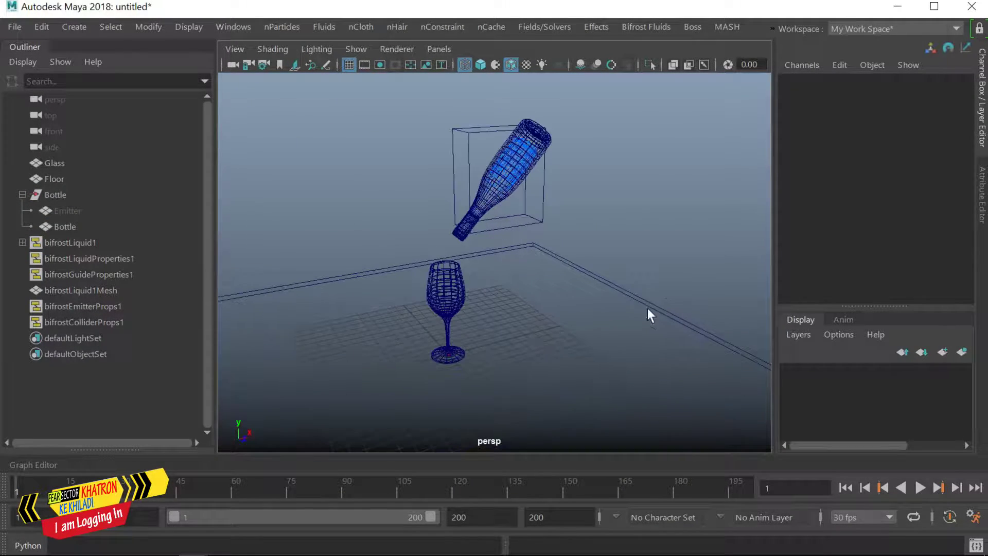
- Inspect the Bottle group and the Emitter's Bifrost properties in the Attribute Editor
left_click(61, 196)
key("ctrl+a")
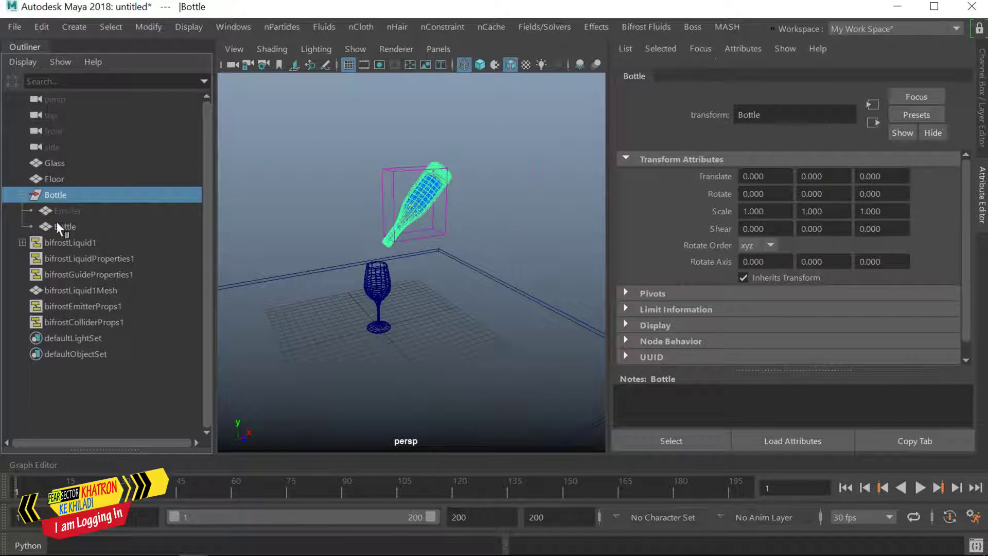
left_click(64, 211)
left_click(694, 76)
left_click(767, 76)
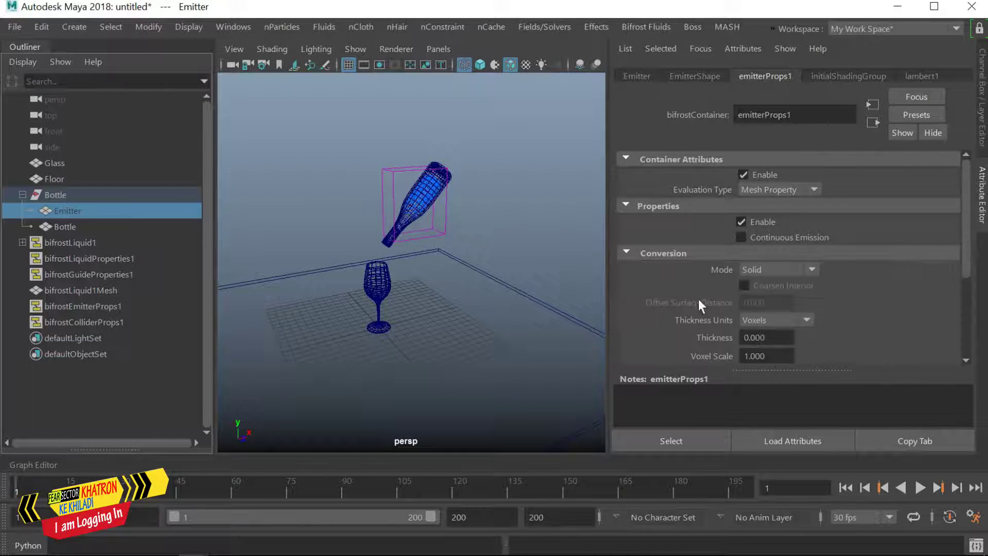
left_click_drag(968, 221, 976, 280)
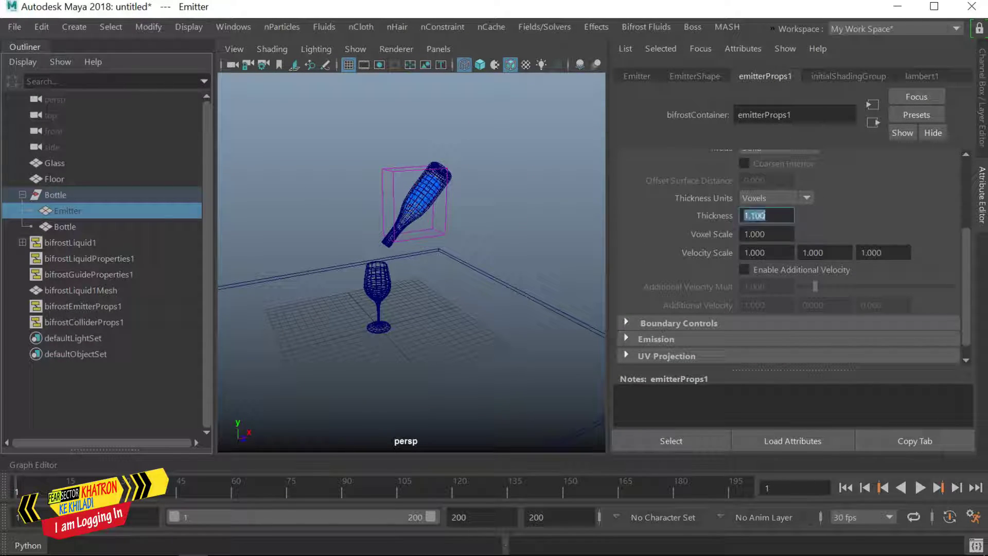
scroll(427, 295, "up", 3)
- Check the floor, glass and bottle collider thickness of 1.100, then hide the Attribute Editor
left_click(508, 280)
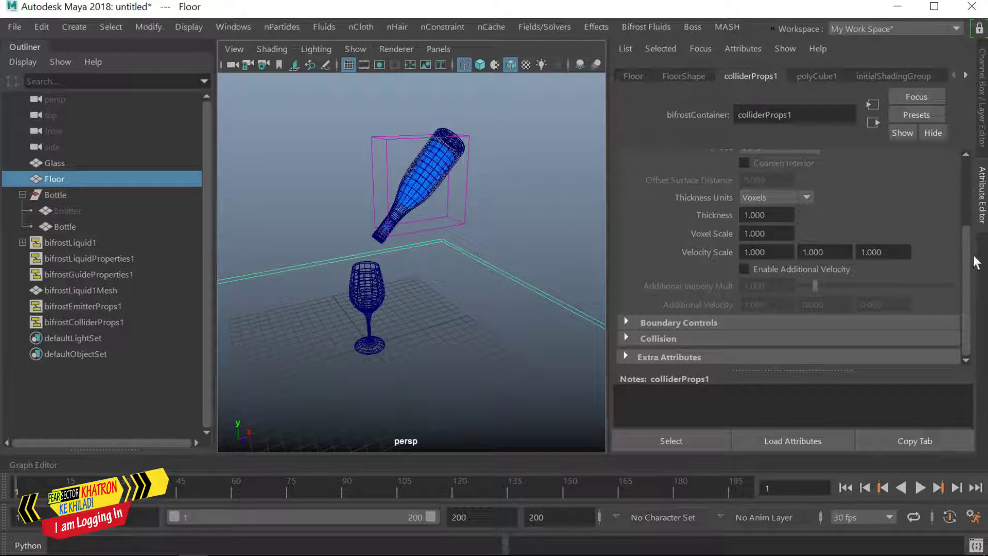
left_click_drag(974, 263, 969, 252)
left_click(368, 304)
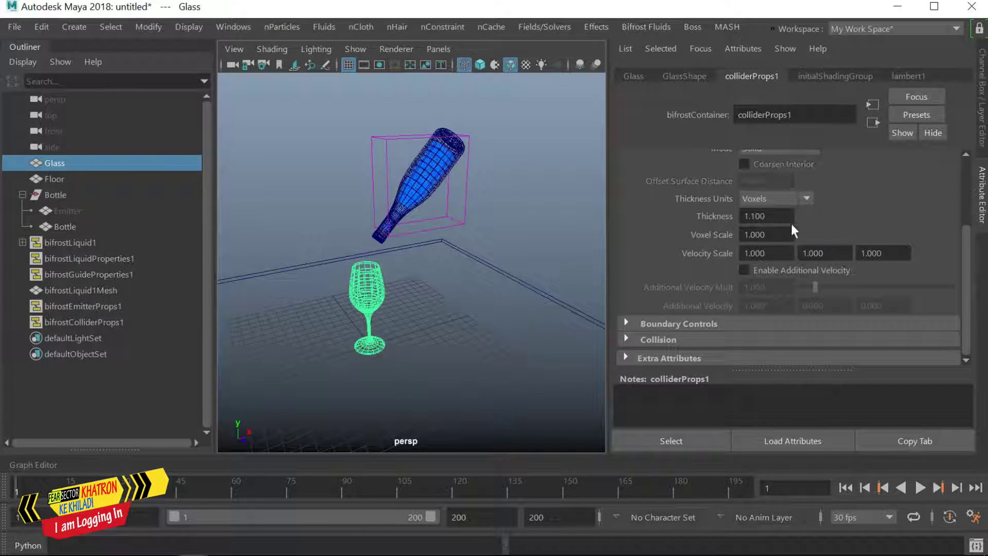
left_click(454, 155)
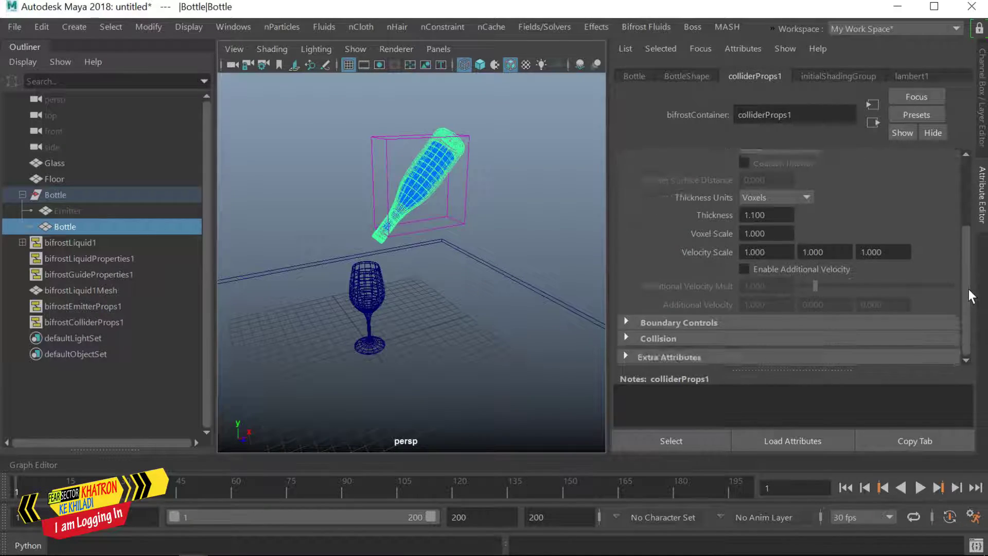
left_click(983, 97)
left_click(983, 195)
- Set playback end to 50, play the simulation and stop at frame 26 to watch the pour
left_click_drag(756, 326, 743, 327, "alt")
double_click(559, 517)
type("50")
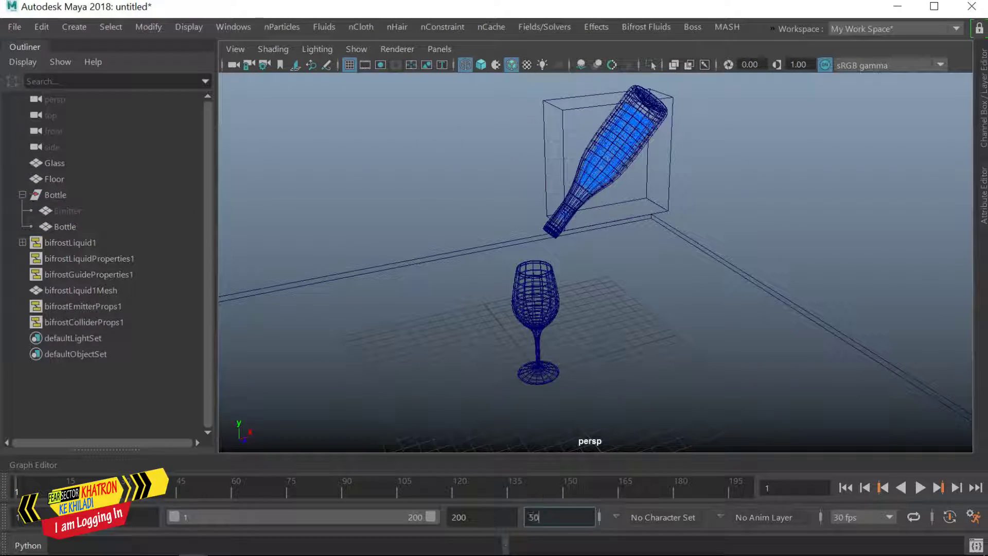
key("Return")
key("a")
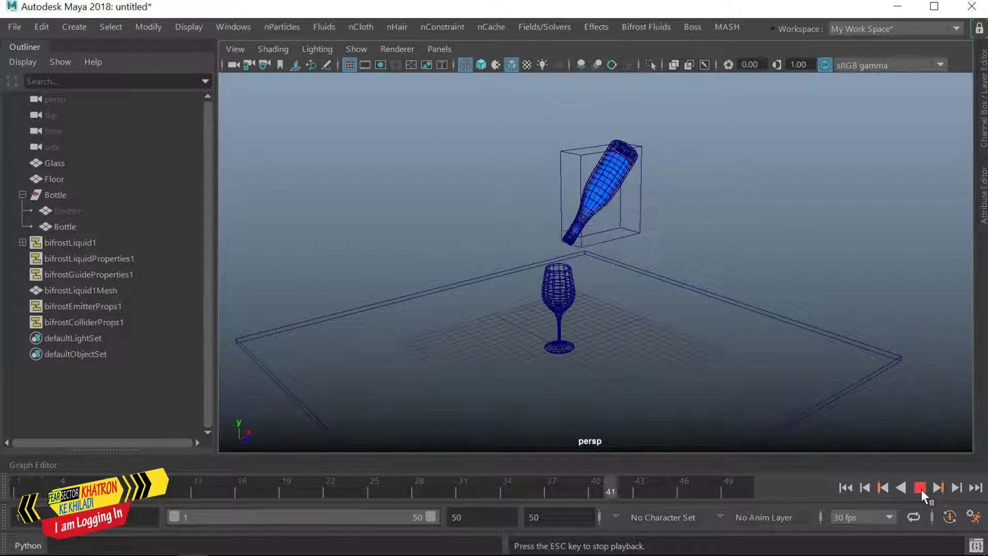
key("Escape")
left_click(72, 243)
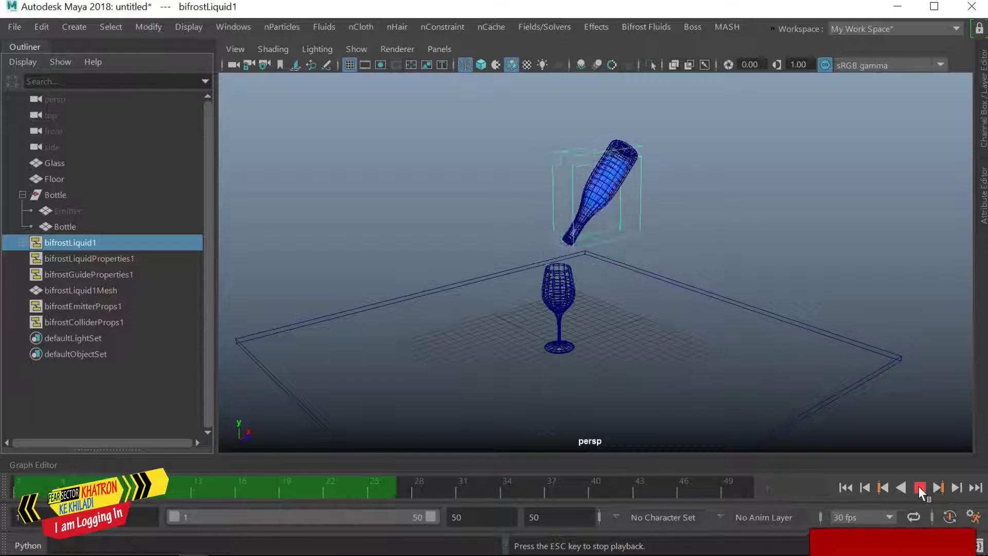
left_click(918, 486)
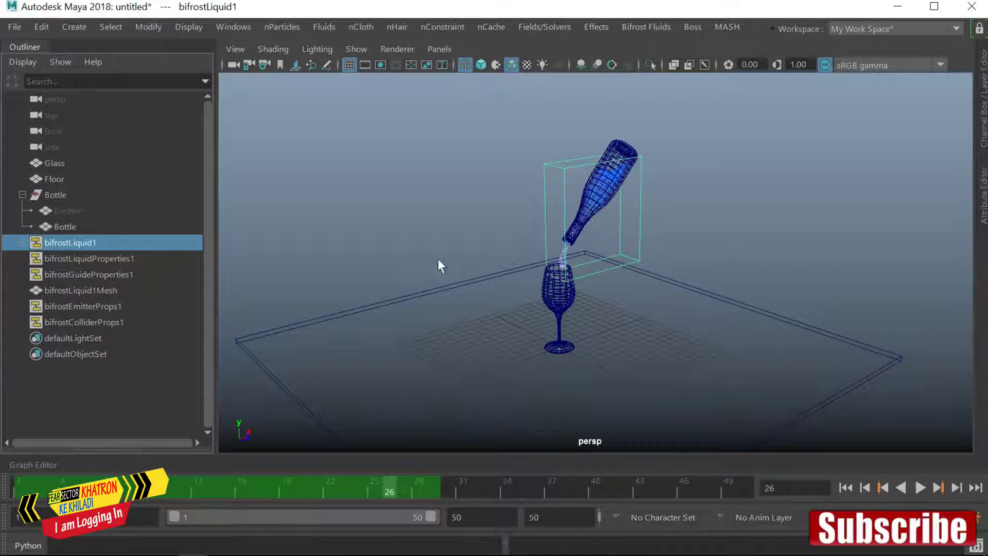
mouse_move(439, 264)
left_mouse_down("alt")
mouse_move(673, 370)
mouse_move(695, 297)
mouse_move(573, 348)
mouse_move(664, 386)
left_mouse_up("alt")
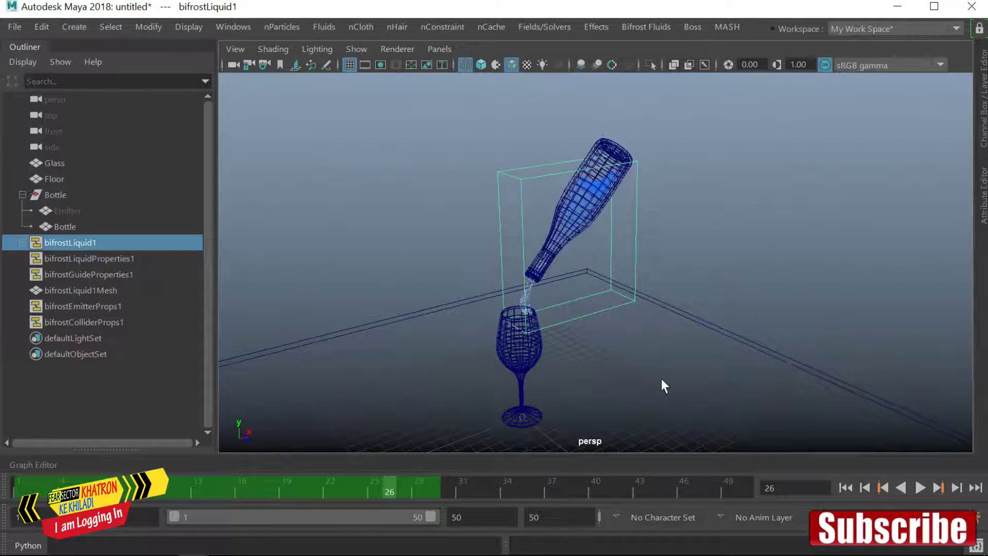
type("200")
- Restore the playback end to 200 and open the liquid's attributes in a resized editor
key("Return")
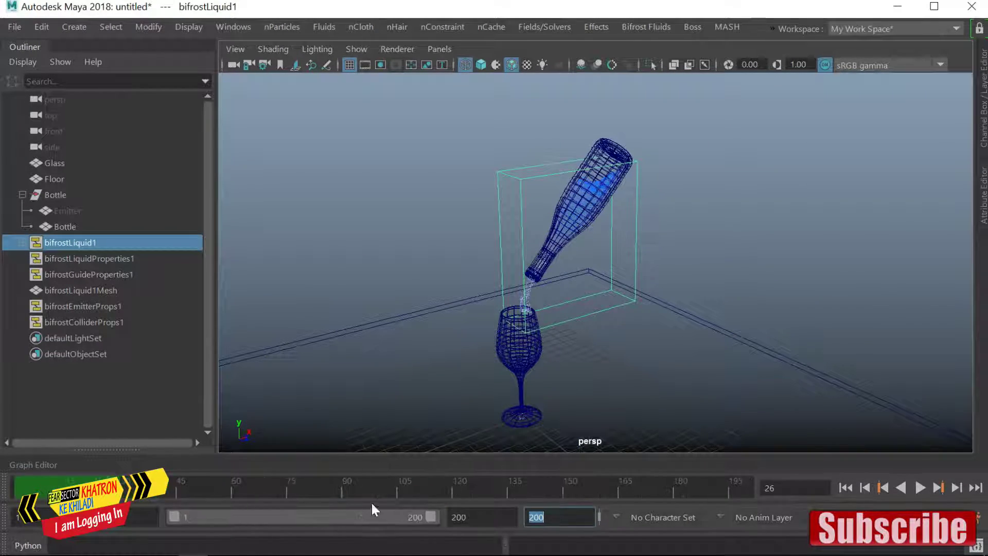
key("ctrl+a")
left_click(649, 75)
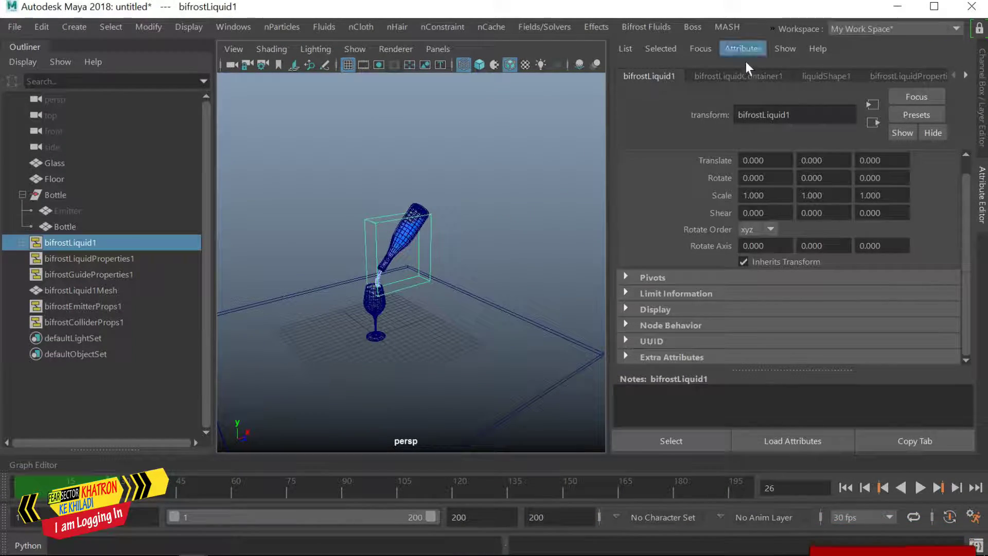
left_click(738, 75)
left_click_drag(609, 247, 486, 247)
left_click(16, 51)
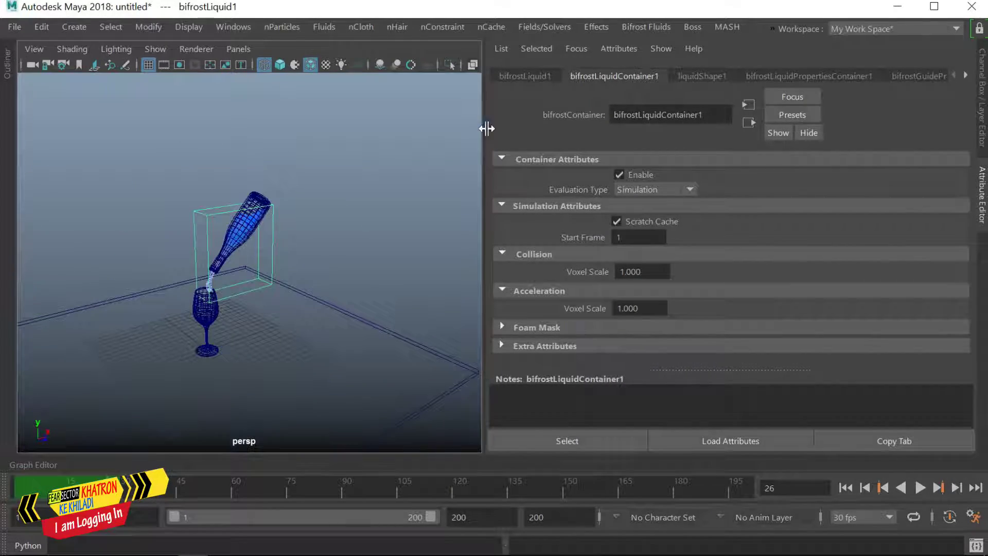
mouse_move(487, 125)
left_mouse_down()
mouse_move(705, 143)
mouse_move(640, 133)
mouse_move(592, 154)
left_mouse_up()
- Enable Bifrost Meshing on liquidShape1 with Droplet Radius 1.4 and Kernel Factor 3, then select the mesh
left_click(808, 75)
scroll(906, 231, "down", 5)
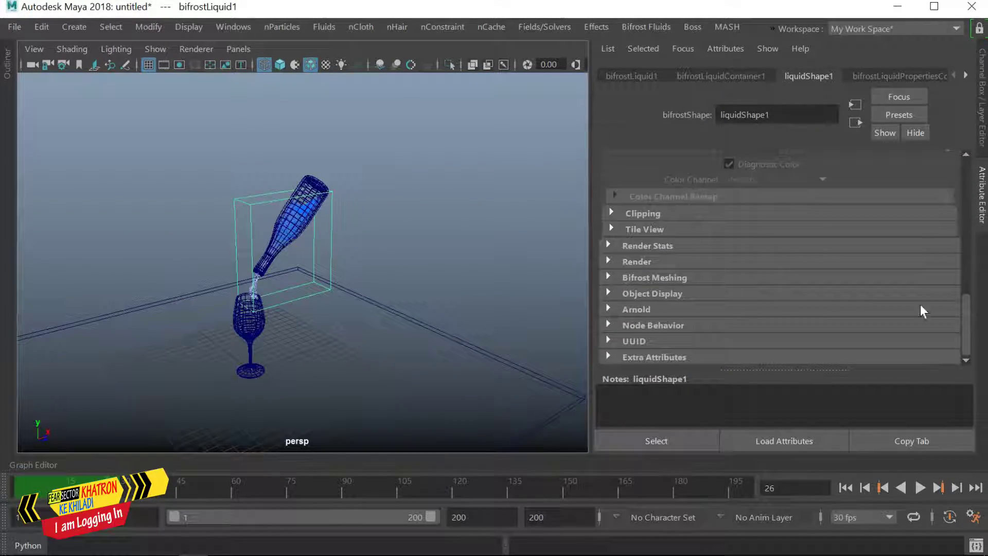
left_click(915, 277)
right_click_drag(199, 320, 444, 343, "alt")
left_click(733, 292)
scroll(915, 292, "down", 3)
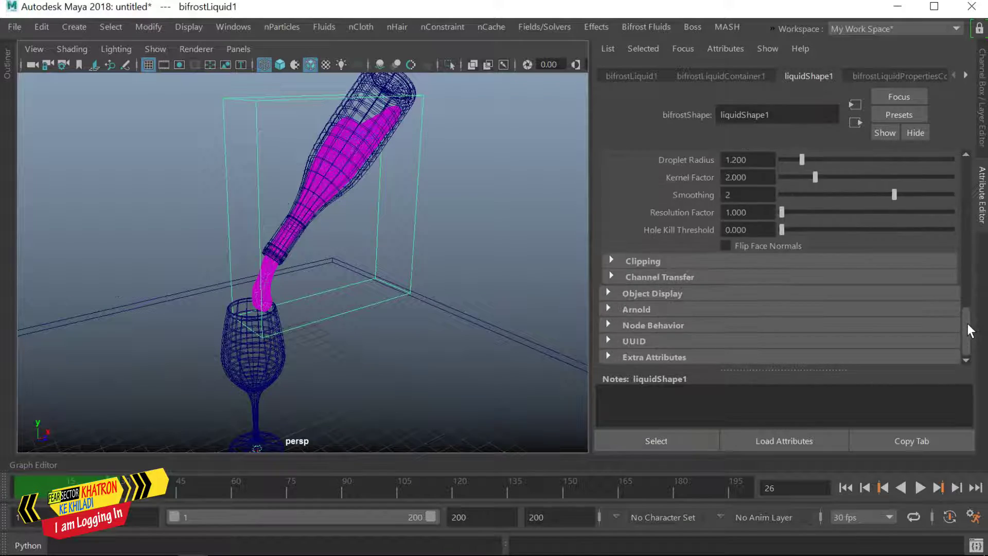
left_click(735, 223)
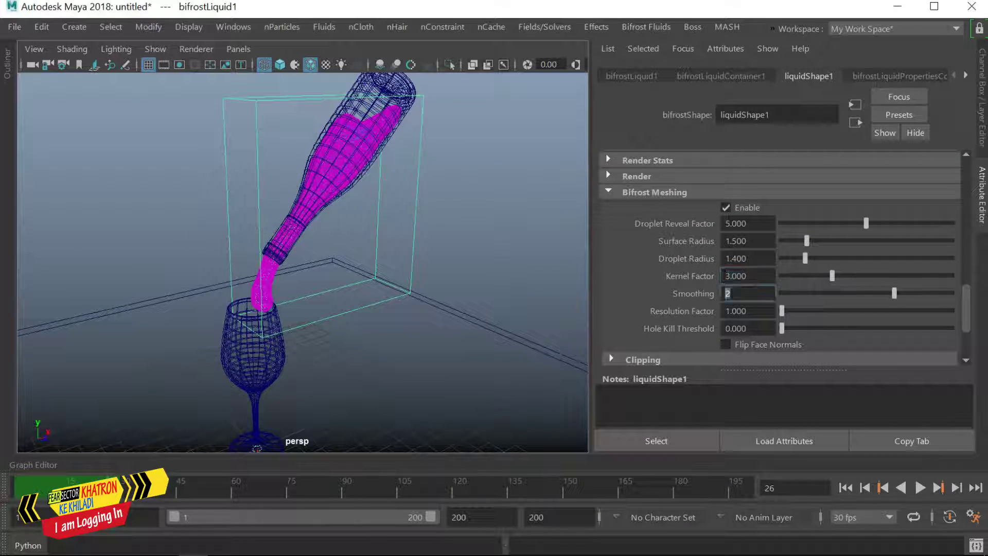
scroll(723, 275, "down", 3)
left_click(735, 229)
left_click_drag(965, 332, 965, 183)
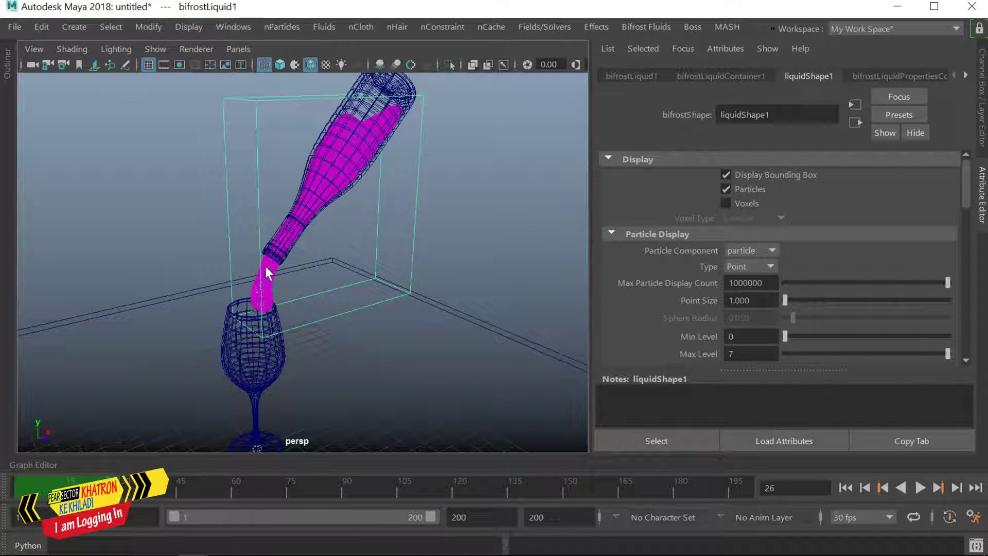
left_click(265, 267)
right_click_drag(354, 311, 361, 360)
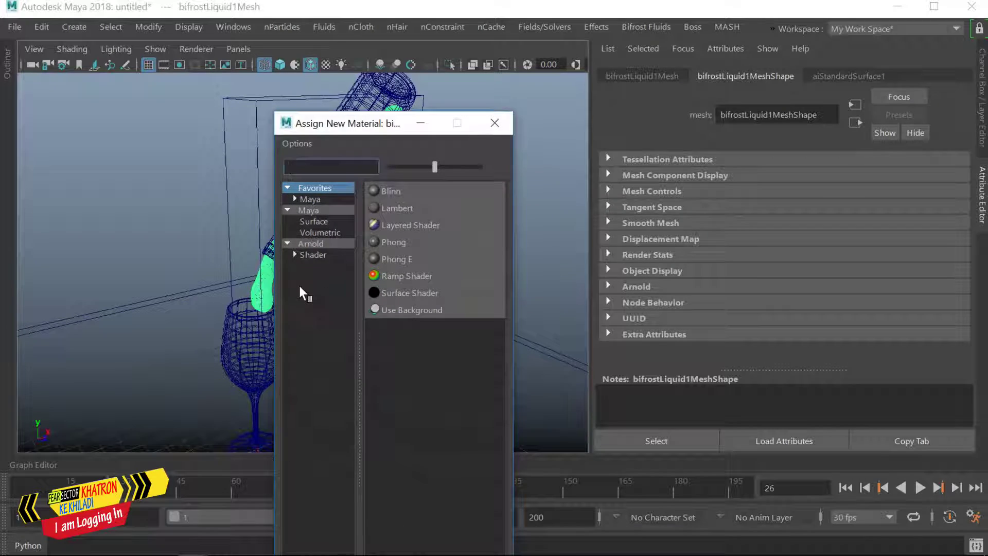
- Assign a new Lambert to the liquid mesh and export it as Alembic cache 'Fluid 2'
left_click(300, 289)
left_click(385, 361)
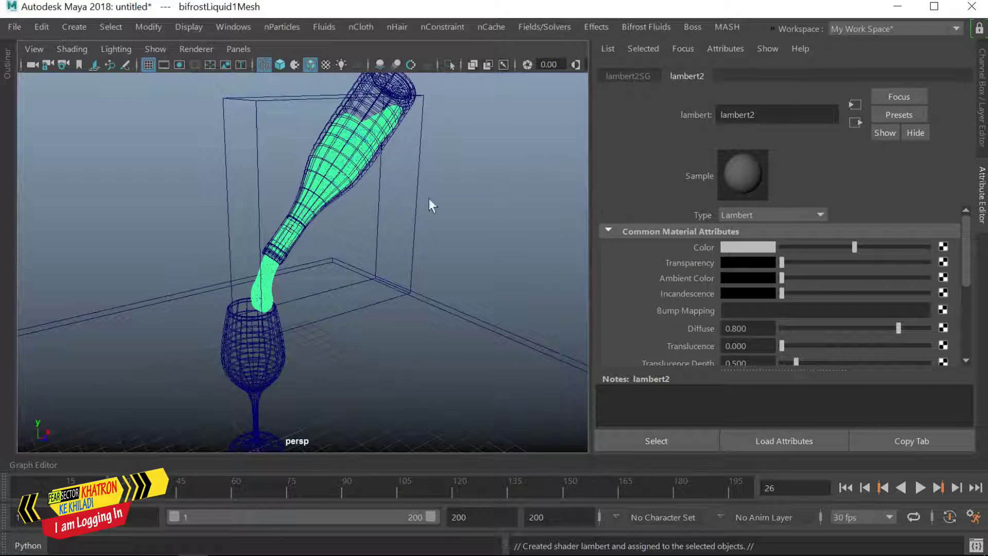
mouse_move(898, 61)
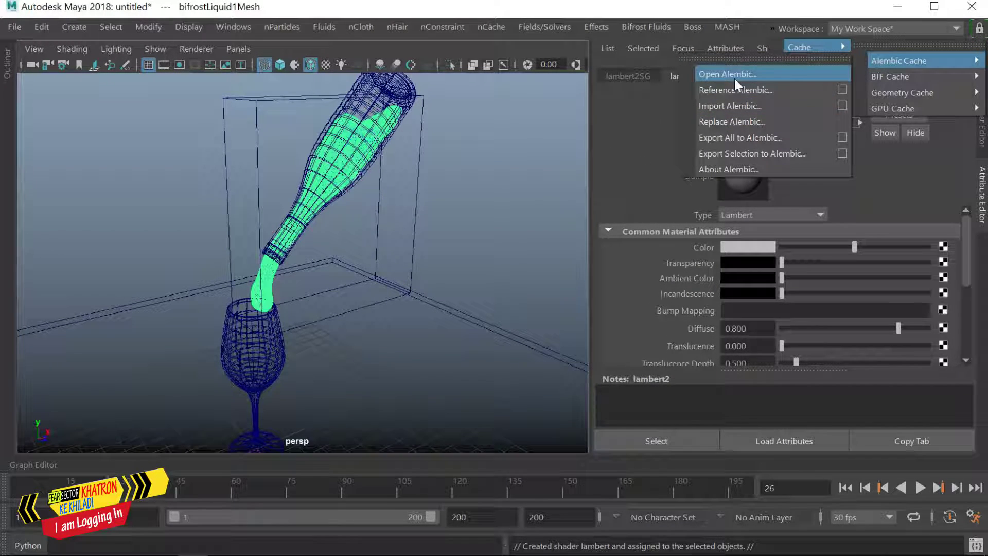
left_click(842, 153)
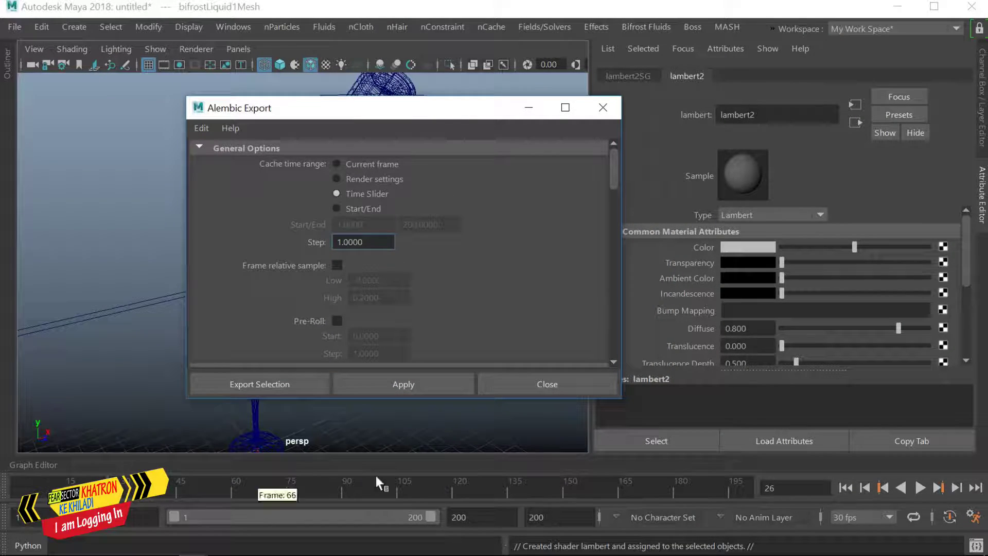
scroll(613, 186, "down", 3)
left_click_drag(614, 190, 612, 355)
left_click(259, 384)
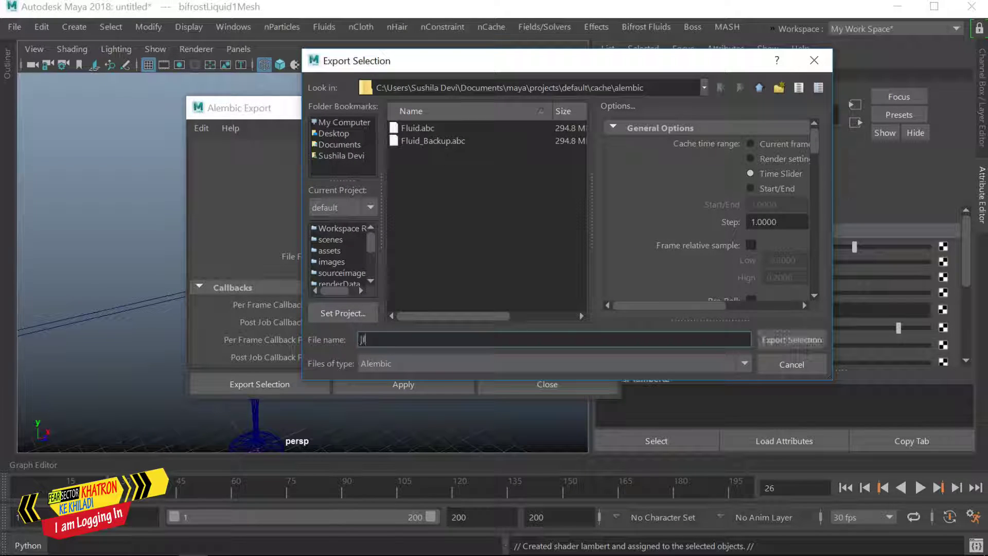
type("Fluid 2")
key("Return")
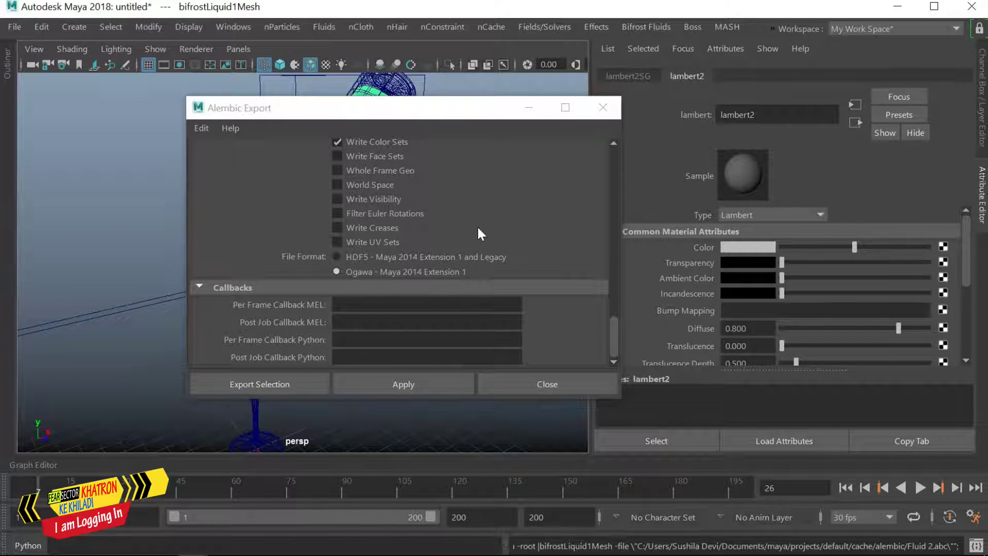
- Close the Alembic export options and start a new scene without saving
left_click(549, 384)
key("ctrl+n")
left_click(494, 291)
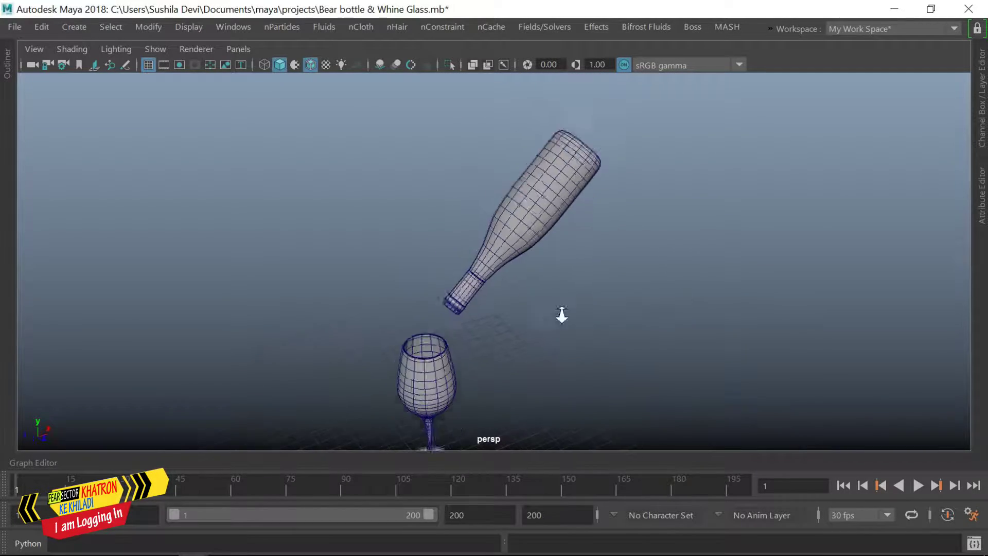
- Bring up the Alembic Import options and browse for the Fluid.abc cache file
mouse_move(561, 314)
left_mouse_down("alt")
mouse_move(565, 357)
mouse_move(728, 324)
mouse_move(418, 273)
mouse_move(656, 279)
mouse_move(668, 263)
left_mouse_up("alt")
left_click(770, 28)
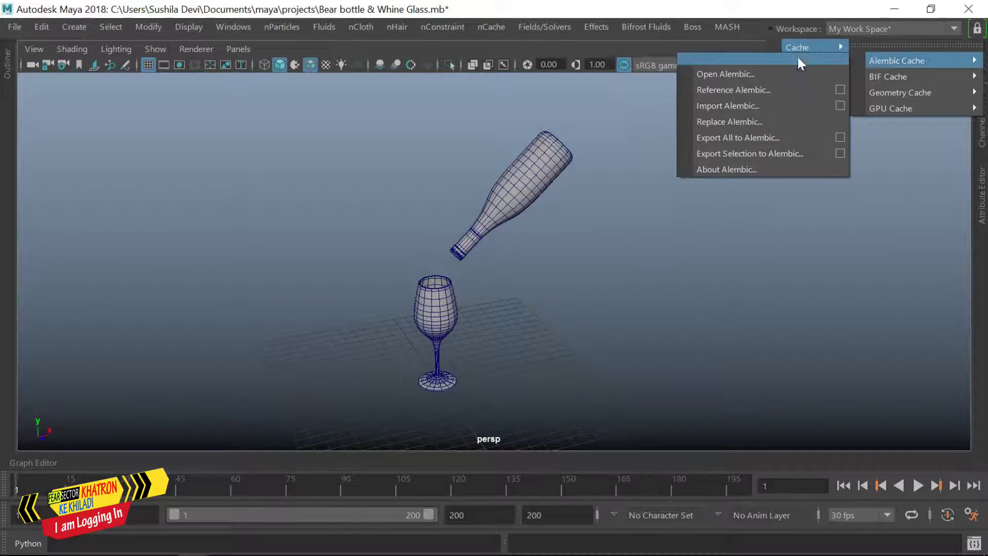
left_click(840, 106)
left_click(687, 311)
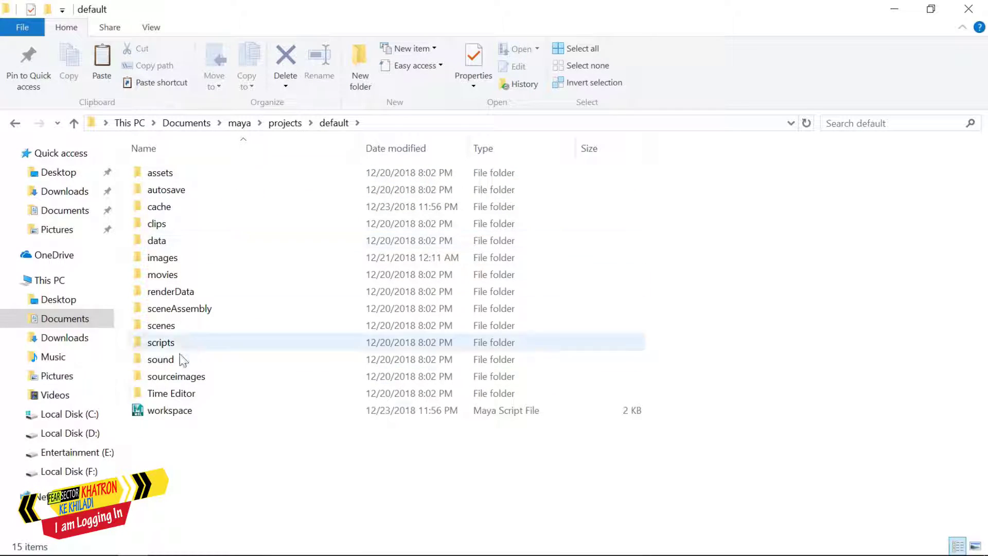
- Duplicate Fluid.abc in the alembic cache folder and rename the copy Fluid_backup.abc
left_click(176, 177)
key("ctrl+c")
key("ctrl+v")
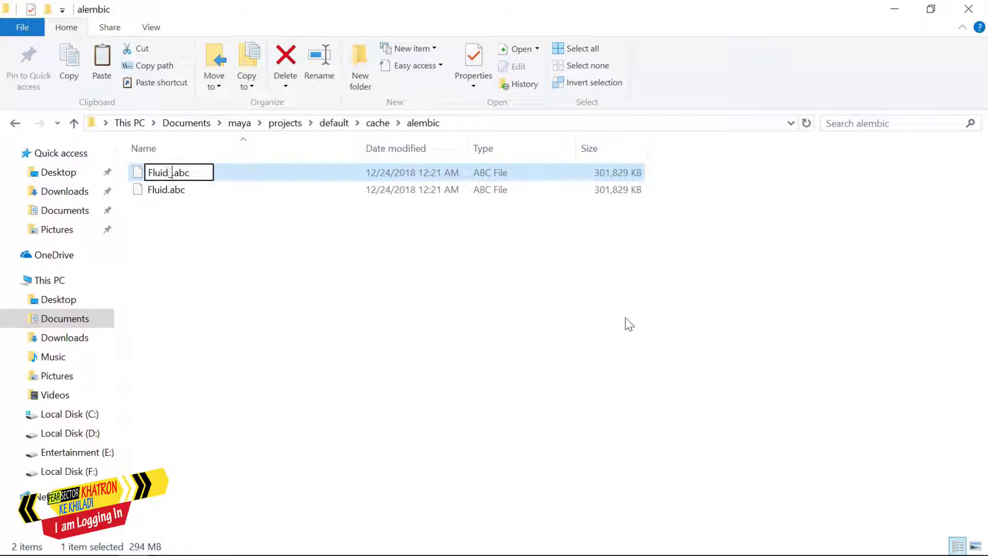
type("backup")
key("Return")
left_click(770, 29)
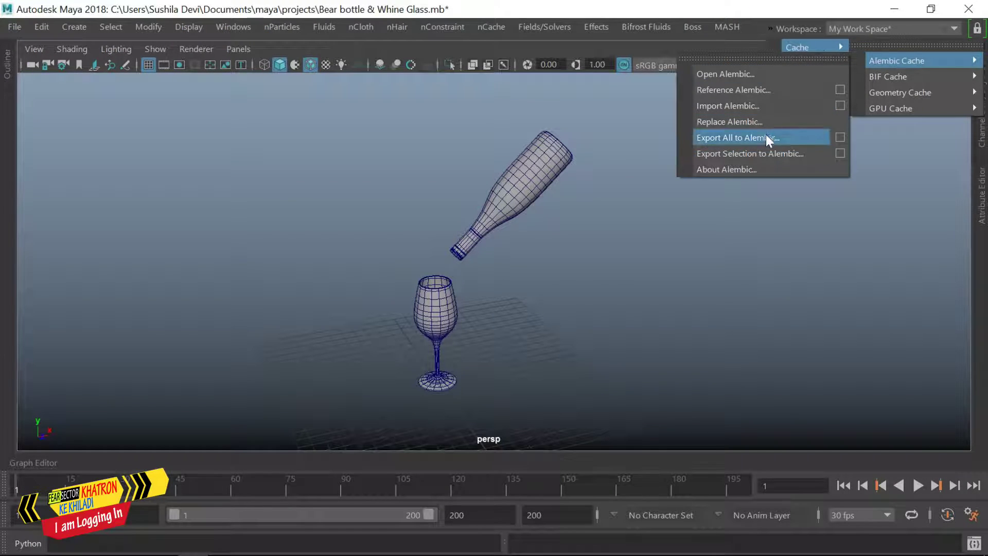
- Import the Fluid.abc cache and display it with smooth shading and no wireframe
left_click(839, 105)
left_click(463, 366)
left_click(790, 335)
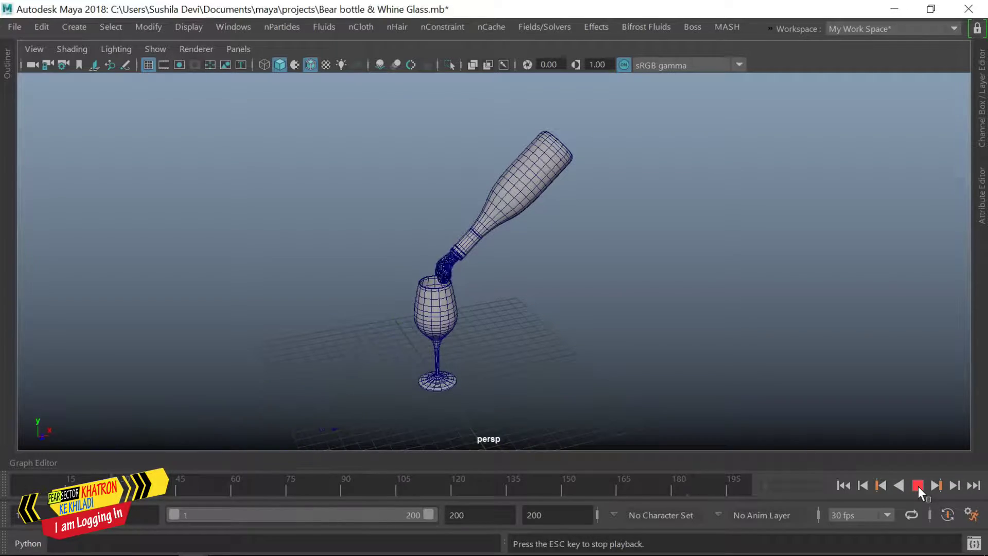
left_click(918, 486)
scroll(549, 370, "up", 3)
left_click_drag(662, 224, 528, 355)
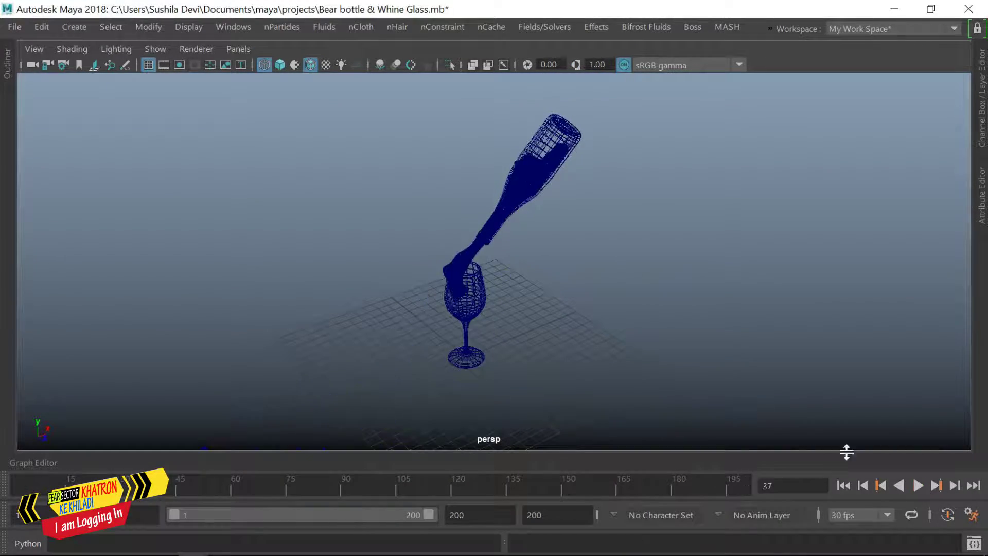
left_click(279, 65)
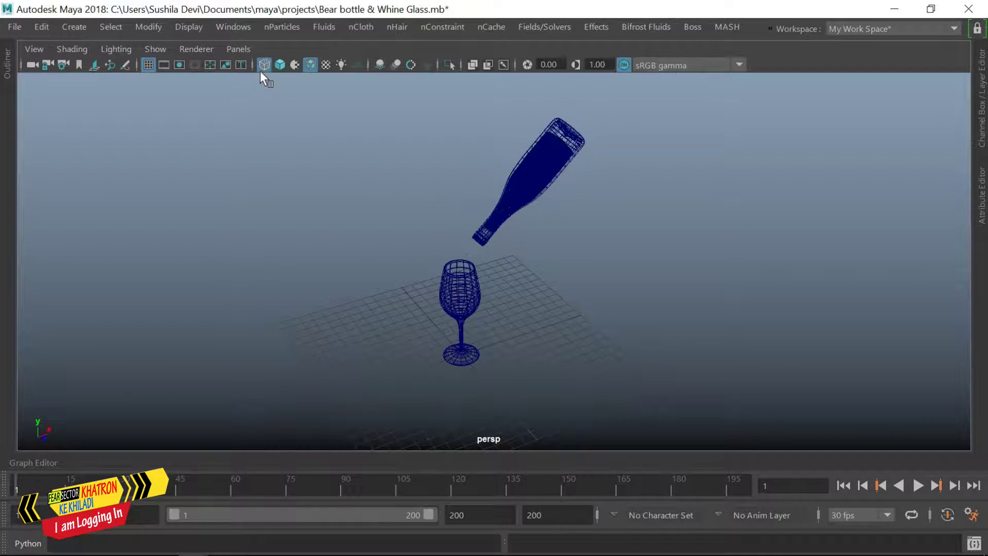
scroll(592, 278, "up", 5)
left_click(309, 64)
- Replay the imported liquid animation from the first frame while orbiting around the glass
left_click(881, 487)
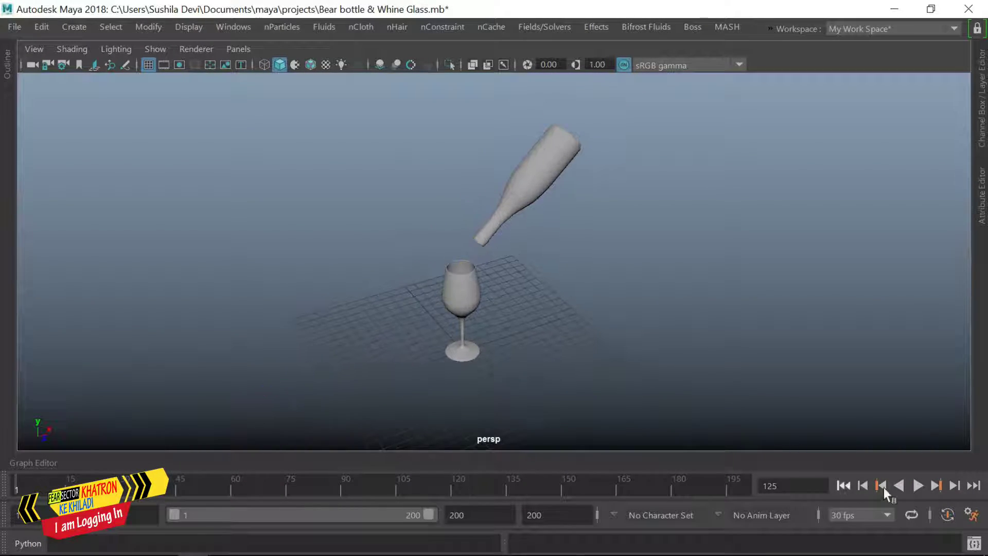
left_click(918, 487)
left_click(916, 487)
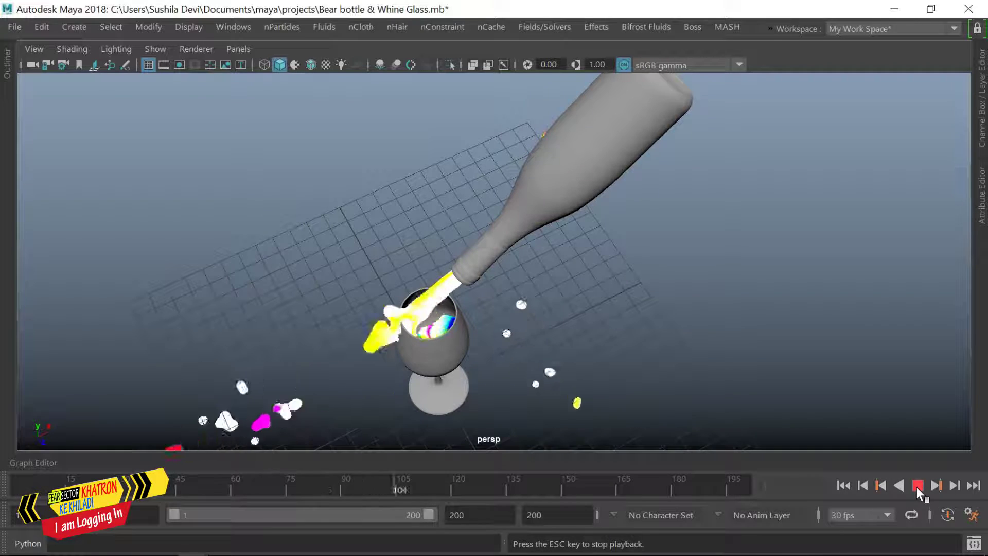
mouse_move(324, 308)
left_mouse_down("alt")
mouse_move(415, 341)
mouse_move(607, 368)
left_mouse_up("alt")
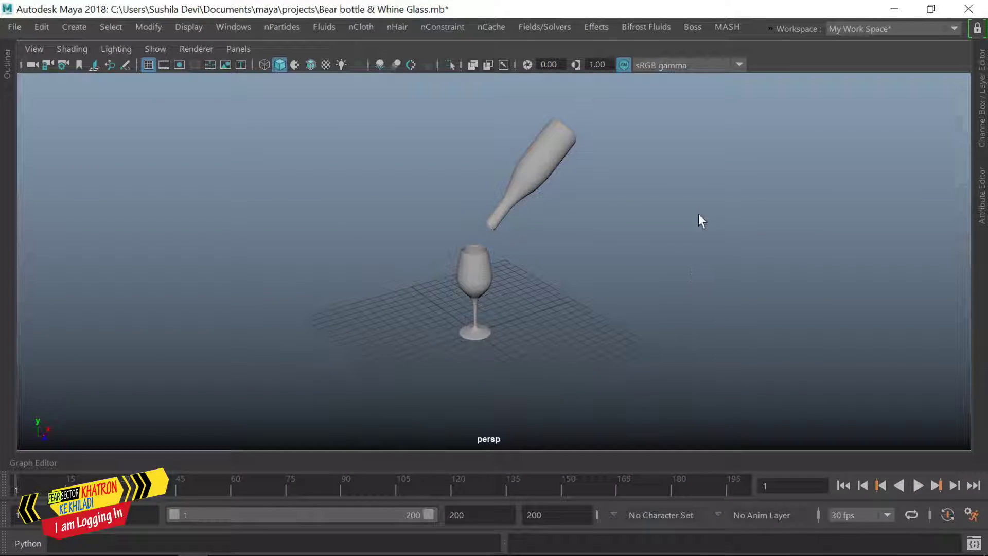
left_click_drag(701, 221, 569, 357, "alt")
mouse_move(525, 332)
left_mouse_down("alt")
mouse_move(601, 322)
mouse_move(651, 348)
left_mouse_up("alt")
- Create a polygon cube scaled 48 × 0.5 × 48 as a floor slab
left_click(74, 27)
left_click(318, 118)
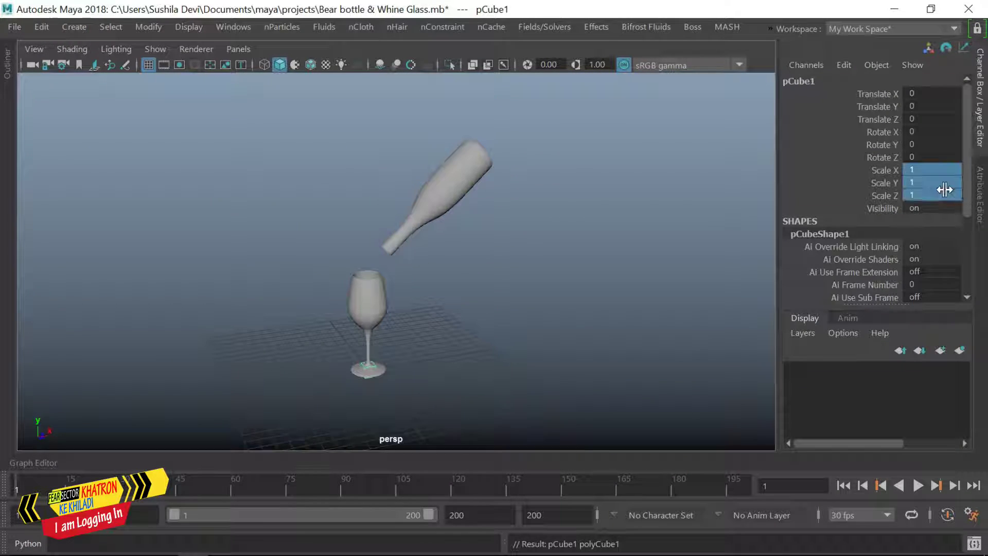
type("48")
key("Return")
left_click(931, 182)
type("0.5")
key("Return")
key("Return")
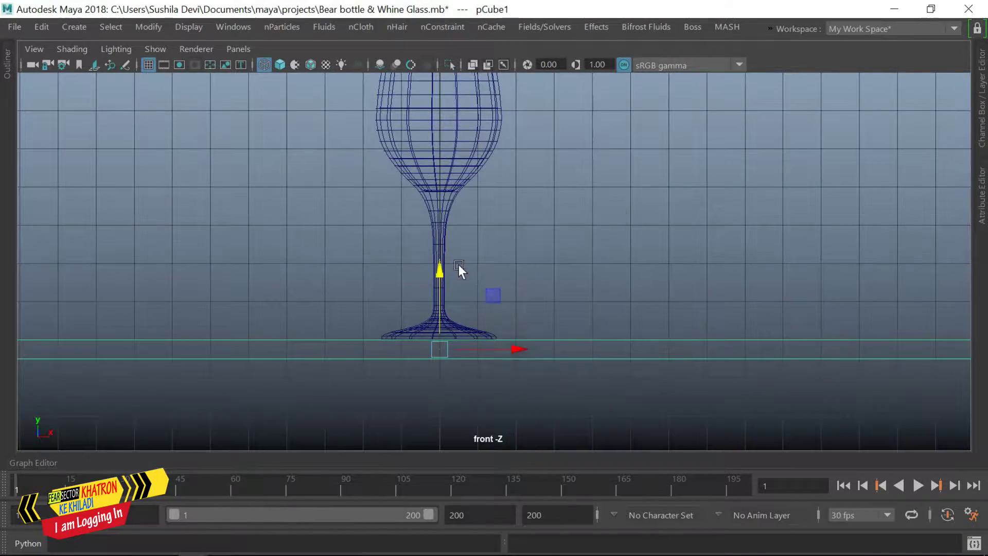
key("5")
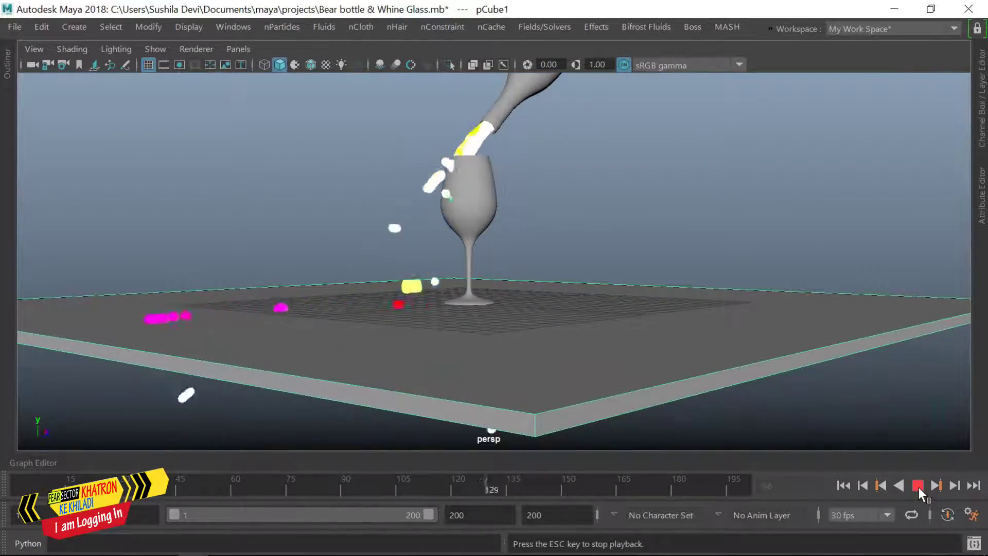
- Stop playback, show wireframe on shaded, and bring up material assignment for the slab
left_click(917, 486)
left_click_drag(316, 437, 376, 108, "alt")
left_click(310, 64)
mouse_move(548, 256)
left_mouse_down("alt")
mouse_move(525, 295)
mouse_move(540, 288)
left_mouse_up("alt")
left_click_drag(374, 306, 701, 262, "alt")
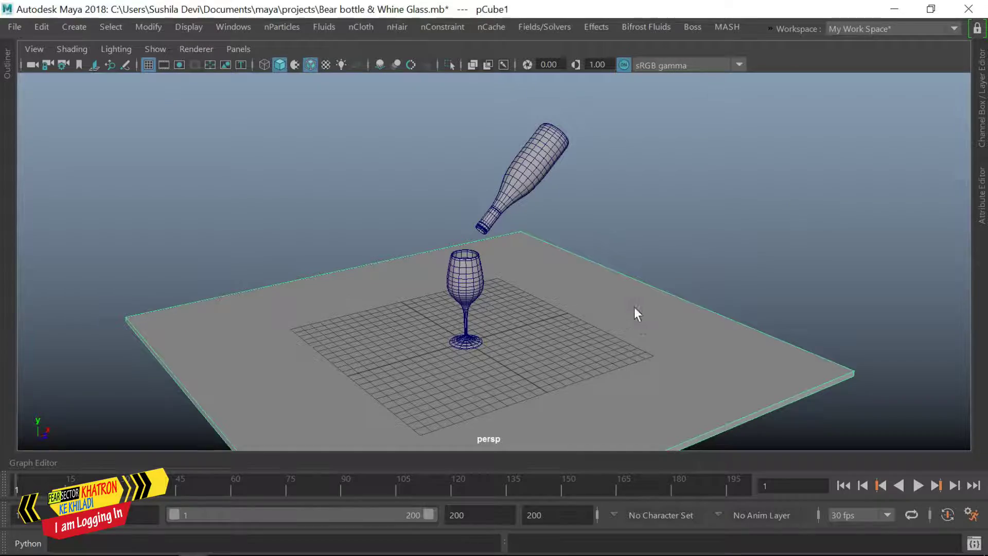
right_click_drag(636, 312, 637, 391)
left_click_drag(424, 342, 428, 383)
- Assign new aiStandardSurface materials to the floor slab and the wine glass
left_click(329, 529)
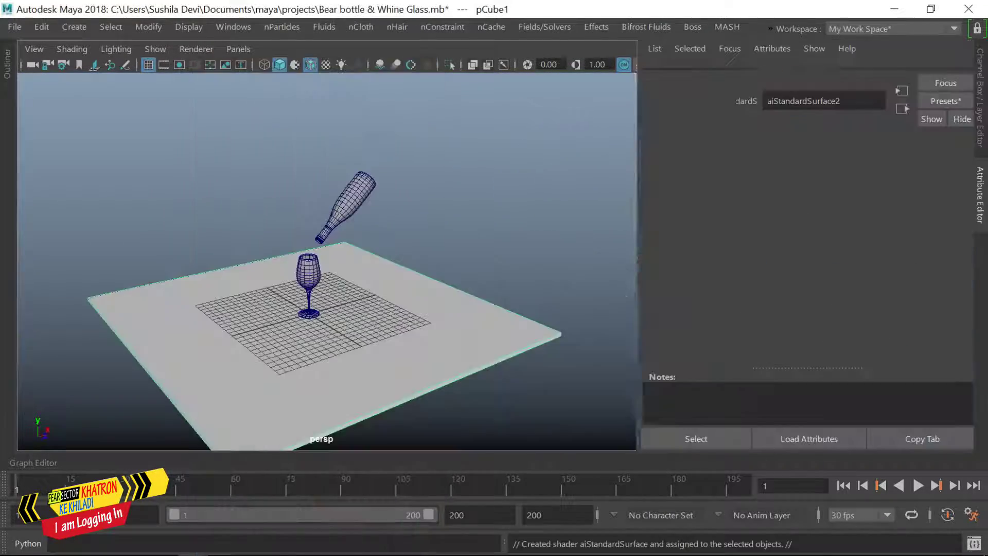
key("ctrl+a")
left_click(478, 272)
scroll(532, 233, "up", 2)
right_click_drag(532, 232, 520, 288)
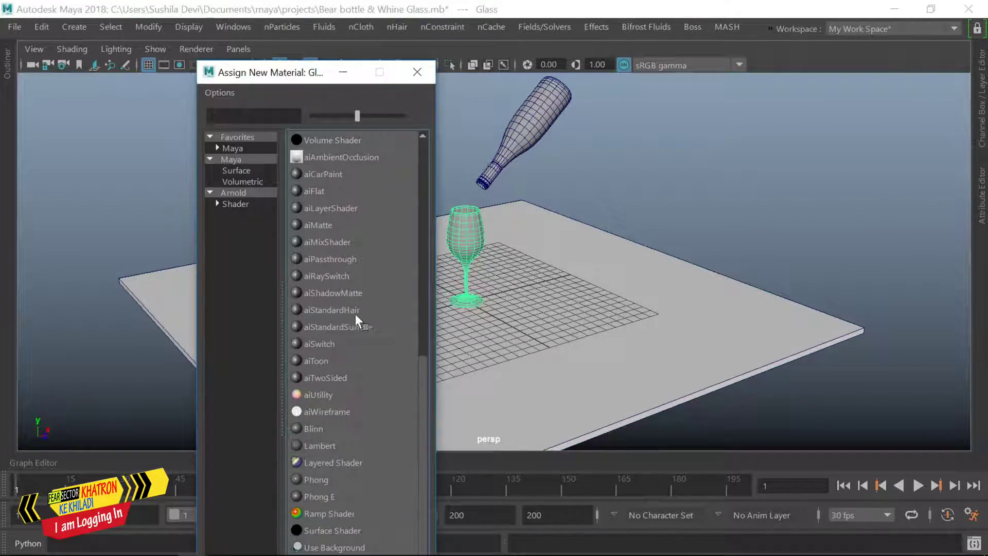
left_click(356, 326)
- Give the bottle its own aiStandardSurface material and open the Render Settings
left_click(520, 129)
right_click_drag(519, 129, 514, 205)
left_click(353, 326)
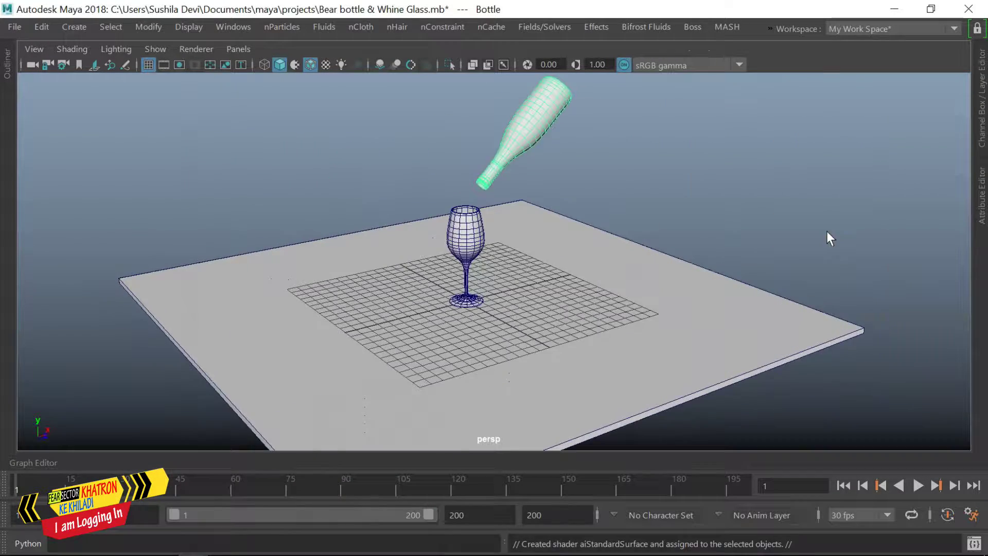
left_click(982, 194)
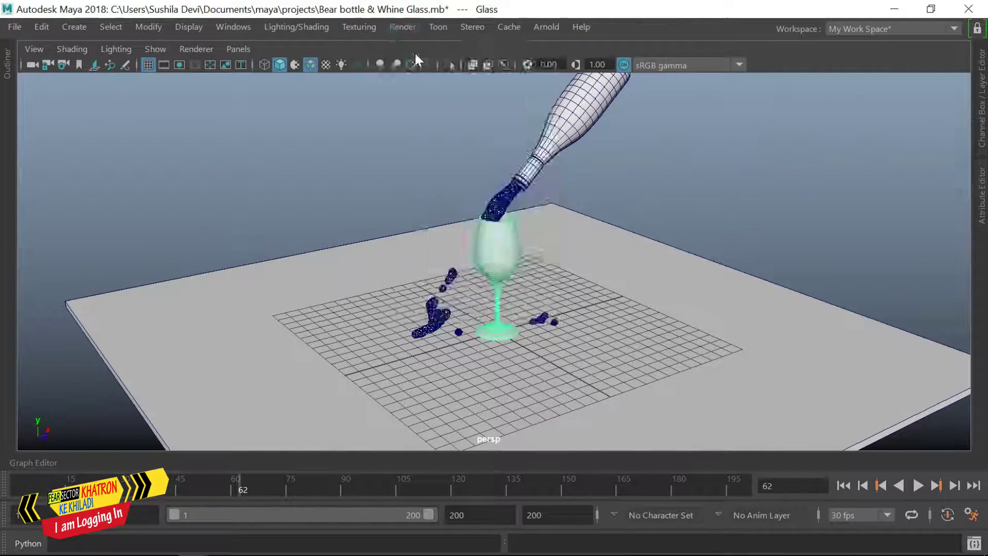
left_click(415, 52)
- Add an Arnold aiSky to the scene's Environment in Render Settings
left_click(303, 109)
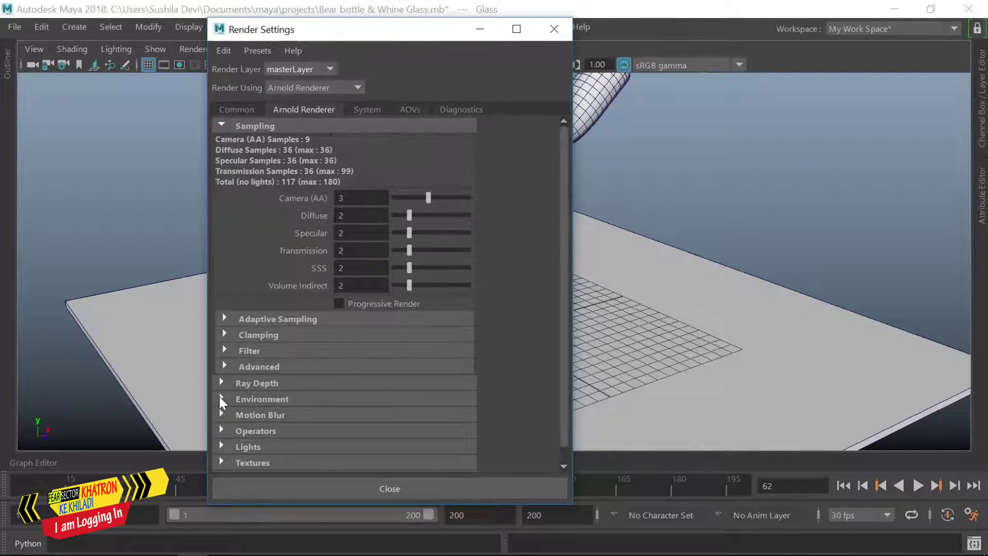
left_click(221, 399)
left_click(513, 440)
left_click(564, 462)
- Set the output image size to 1280x720 and render a test frame in Arnold
left_click(237, 109)
scroll(560, 281, "down", 5)
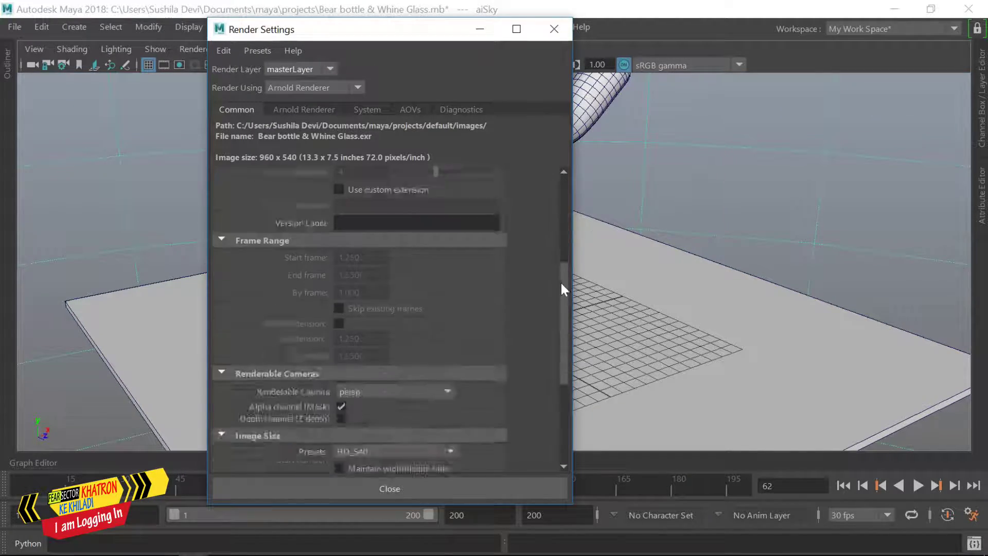
left_click(451, 262)
left_click(360, 311)
left_click(309, 486)
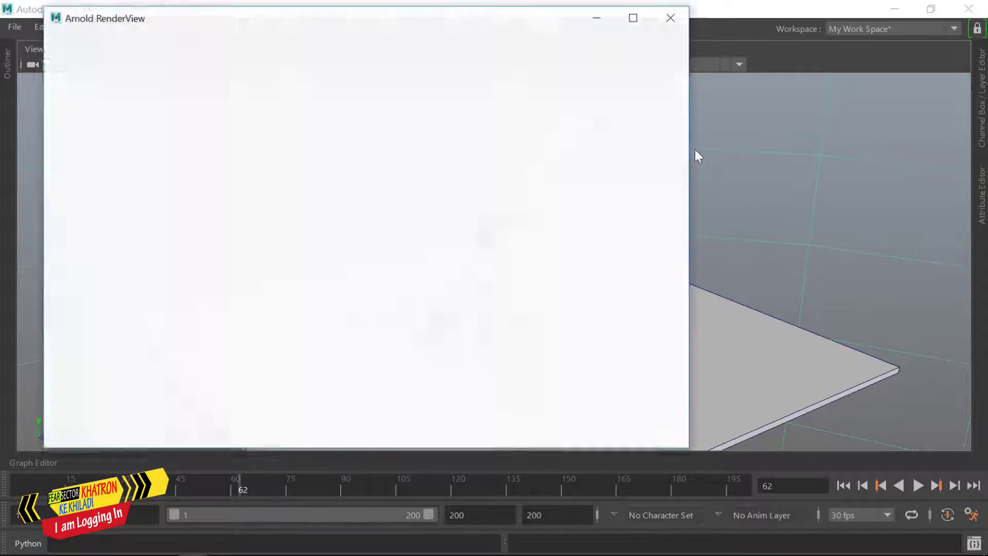
left_click(666, 17)
- Apply the Glass preset to the wine glass's material Glass1
right_click(498, 301)
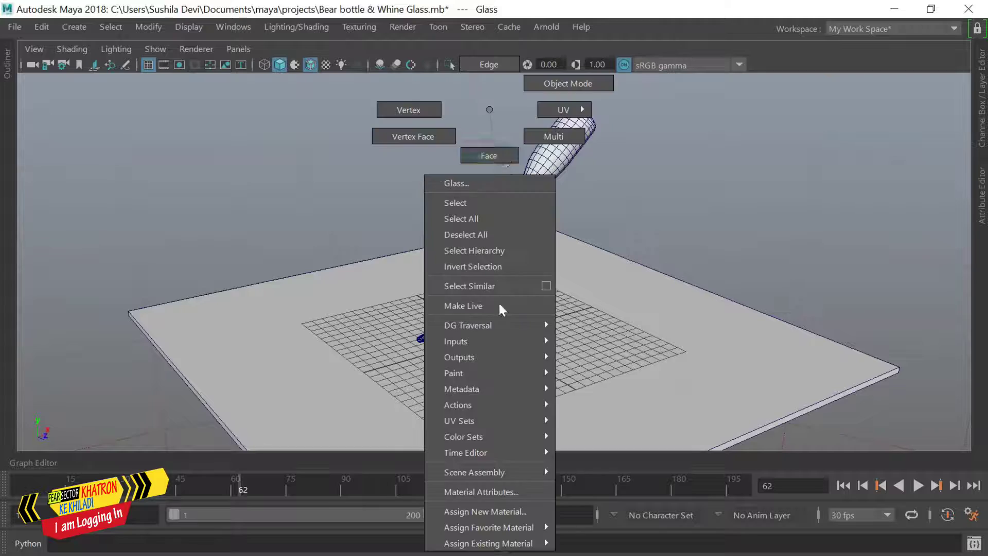
left_click(481, 492)
left_click(939, 115)
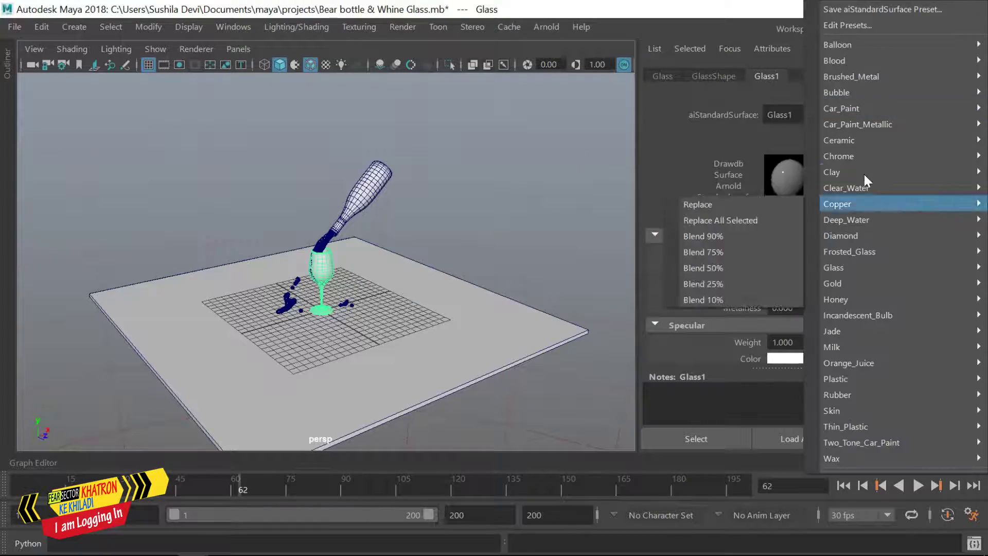
left_click(755, 271)
- Assign the existing Glass1 material to the bottle
left_click(388, 186)
right_click(387, 186)
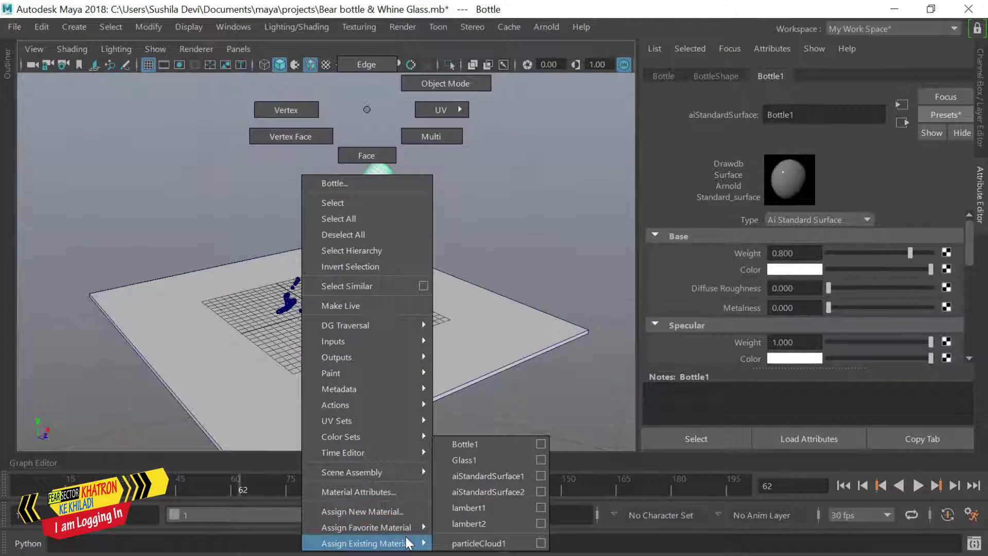
left_click(564, 459)
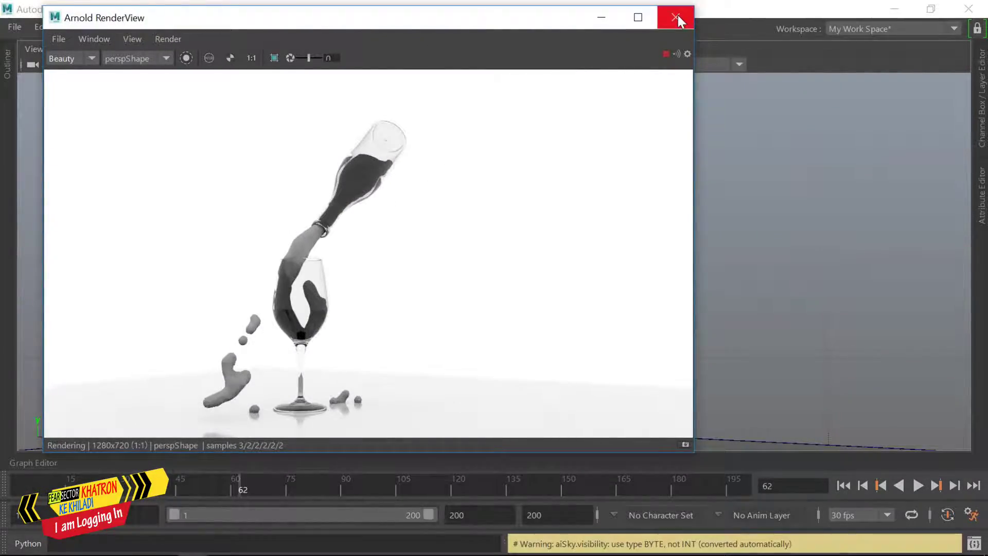
- Show Glass1's transmission settings and pick a green transmission colour
left_click(678, 21)
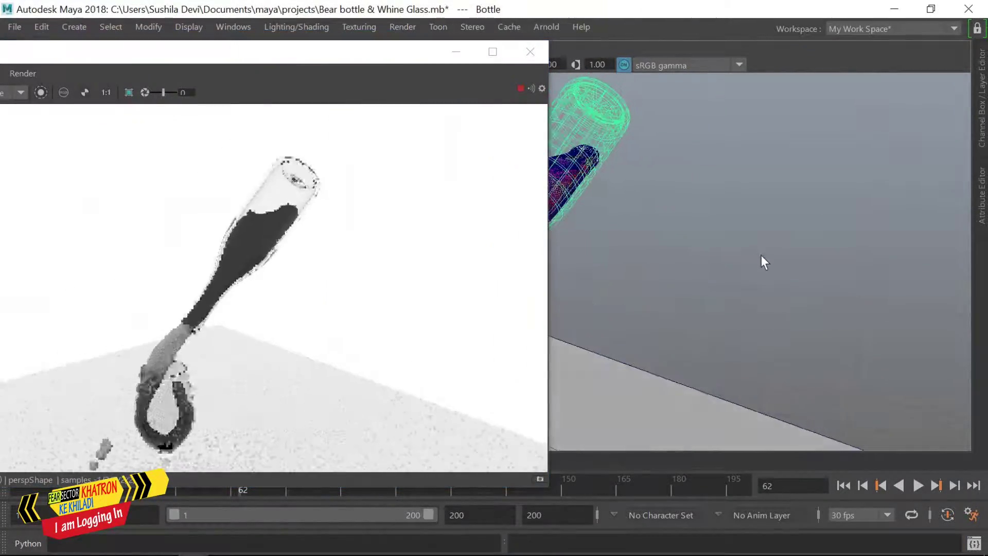
key("ctrl+a")
left_click_drag(965, 229, 968, 271)
left_click(674, 291)
left_click(783, 291)
left_click(783, 263)
mouse_move(865, 366)
left_mouse_down()
mouse_move(830, 368)
mouse_move(867, 366)
left_mouse_up()
- Try red and yellow hues, then settle Glass1's transmission colour on dark green
left_click(863, 329)
left_click_drag(941, 305, 933, 287)
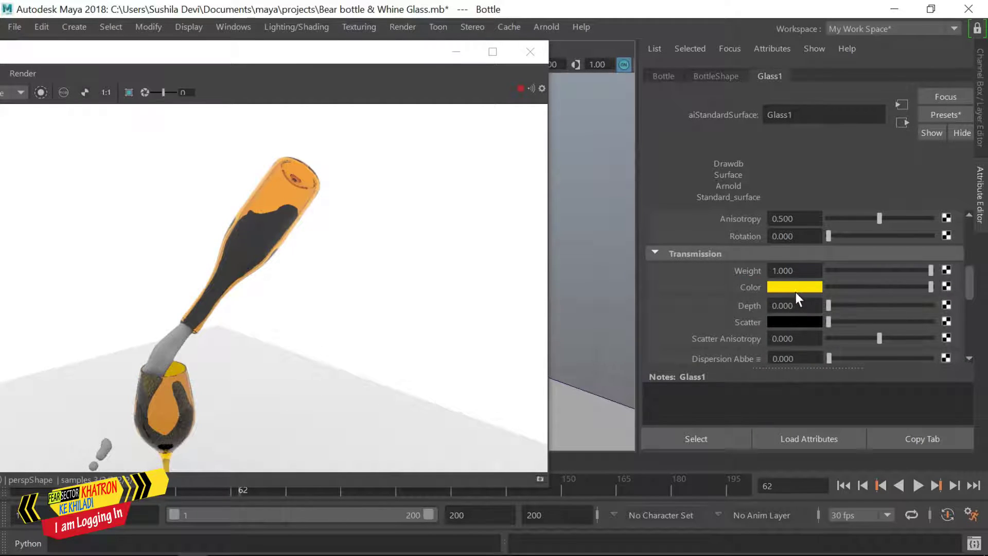
left_click(796, 294)
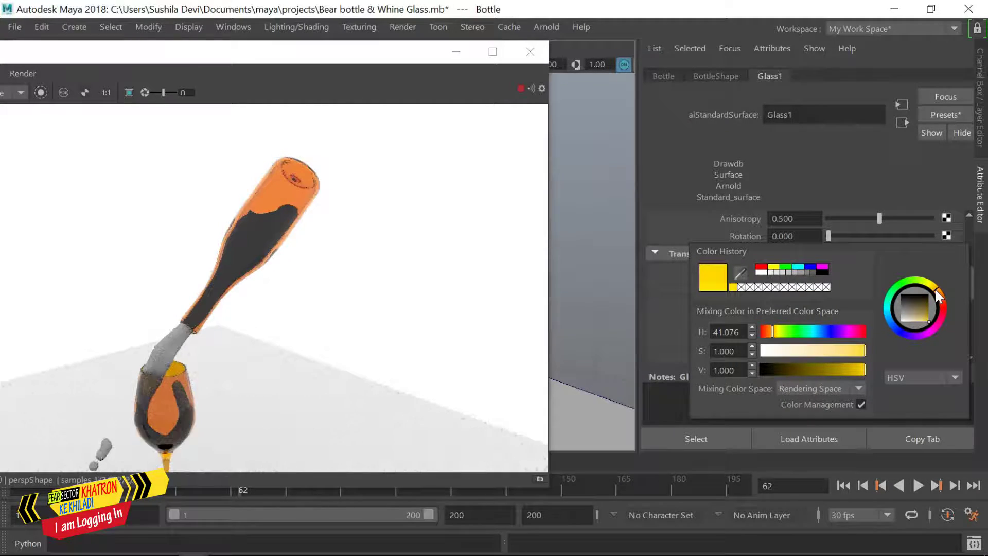
left_click_drag(935, 289, 904, 282)
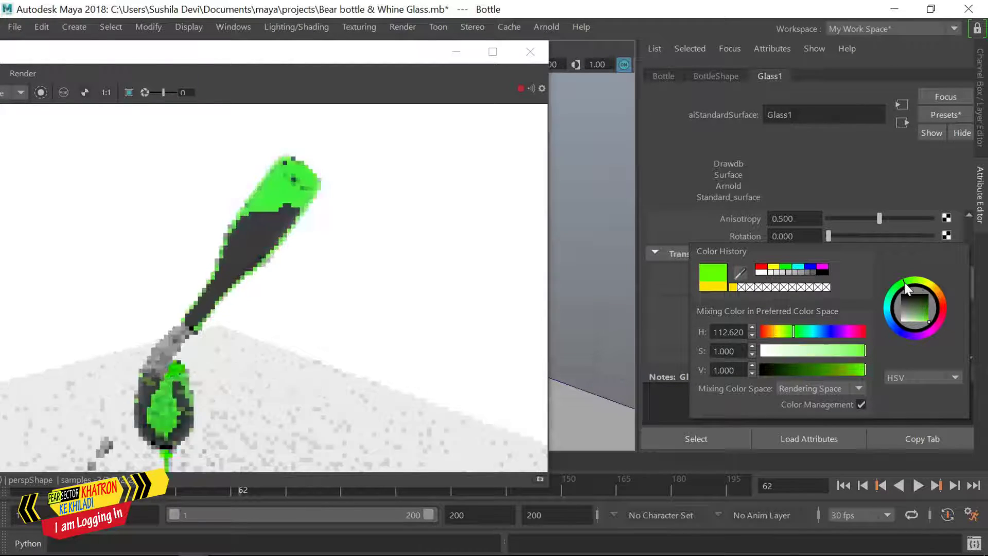
left_click_drag(865, 369, 853, 369)
- Check Glass1's emission settings, then begin assigning a new material to the wine glass
scroll(968, 355, "down", 5)
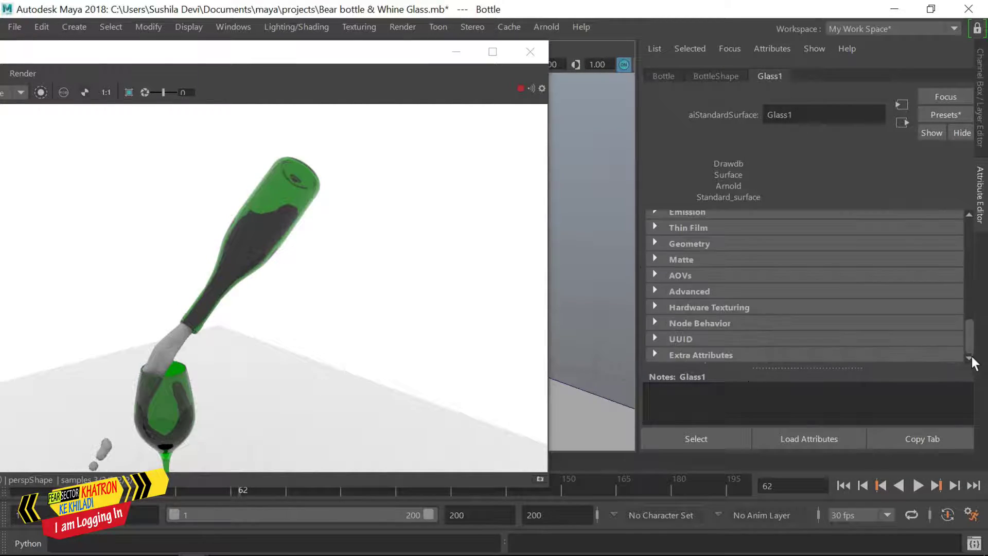
left_click(686, 212)
mouse_move(971, 301)
left_mouse_down()
mouse_move(970, 229)
mouse_move(971, 250)
left_mouse_up()
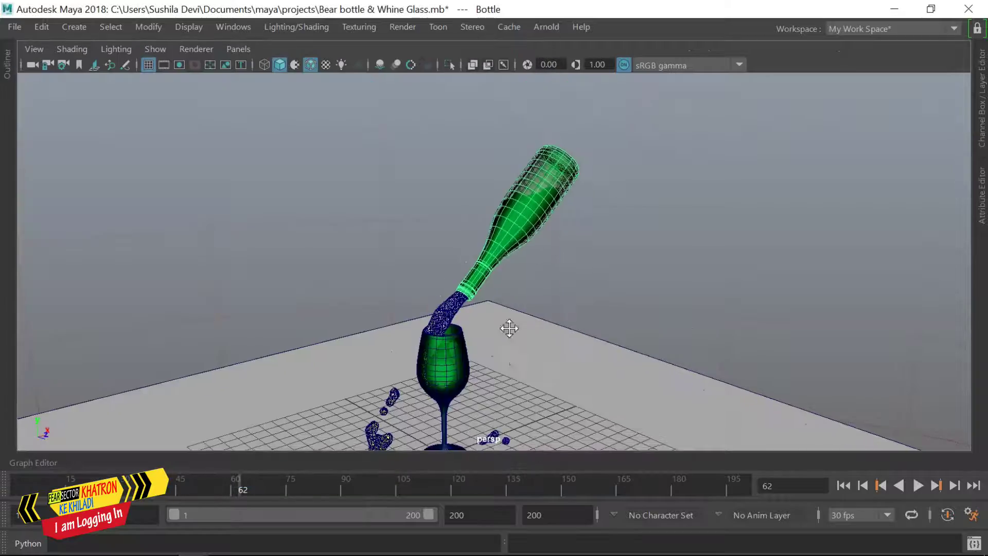
right_click(447, 110)
left_click(441, 509)
- Give the wine glass its own new aiStandardSurface material
left_click(333, 360)
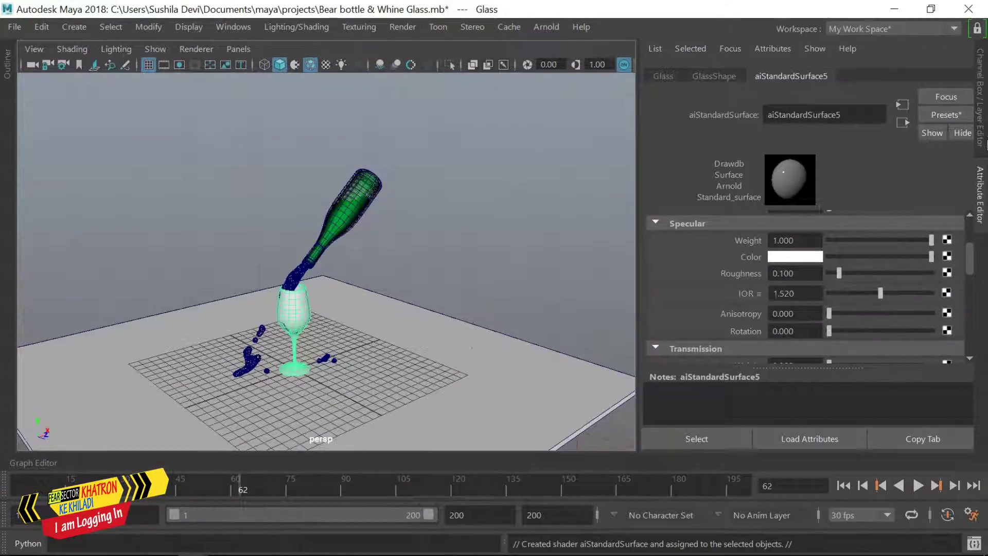
key("ctrl+a")
key("ctrl+a")
key("ctrl+a")
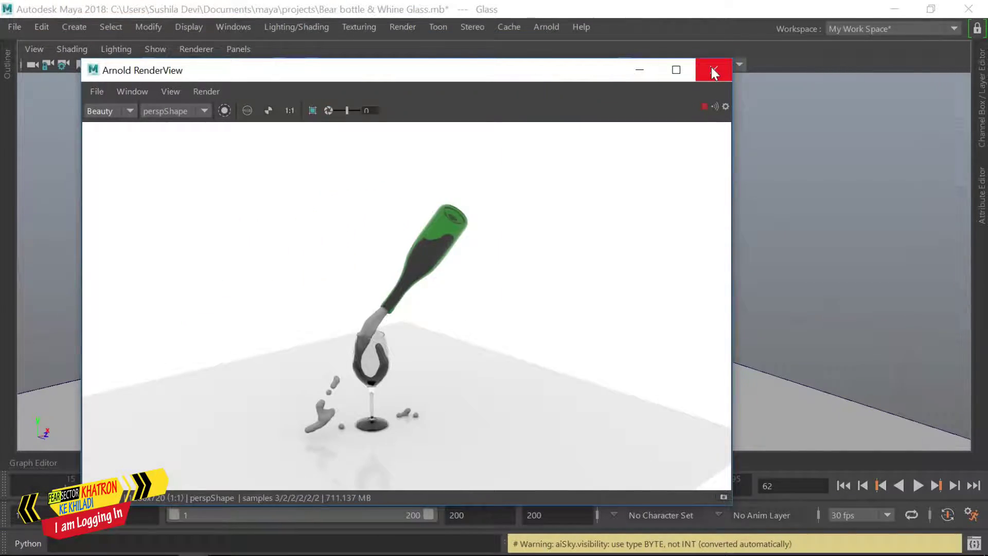
left_click(711, 67)
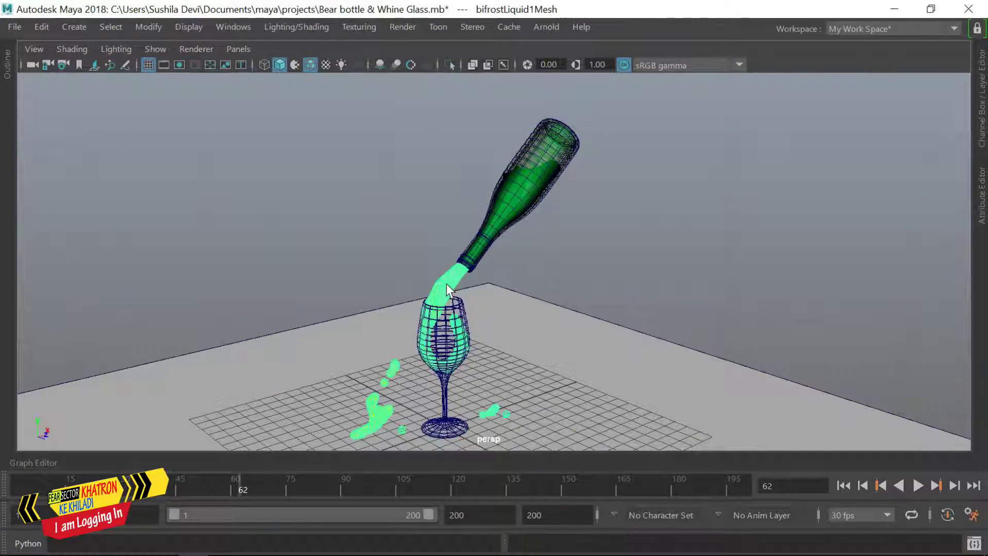
- Assign an ocean shader to the liquid mesh and test-render it twice in Arnold
left_click_drag(425, 390, 424, 258)
left_click(348, 326)
left_click(546, 26)
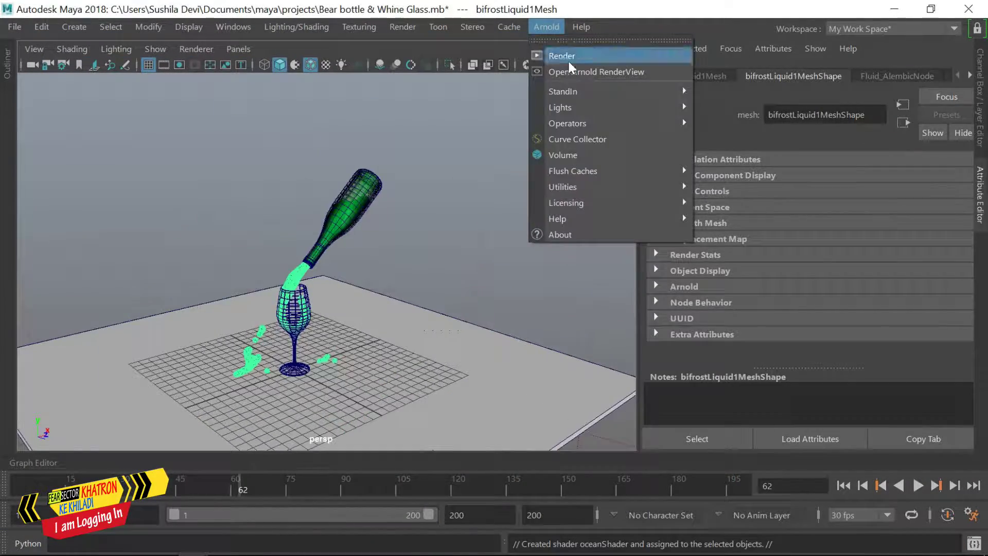
left_click(562, 55)
left_click(714, 68)
left_click(546, 27)
left_click(562, 55)
left_click(715, 68)
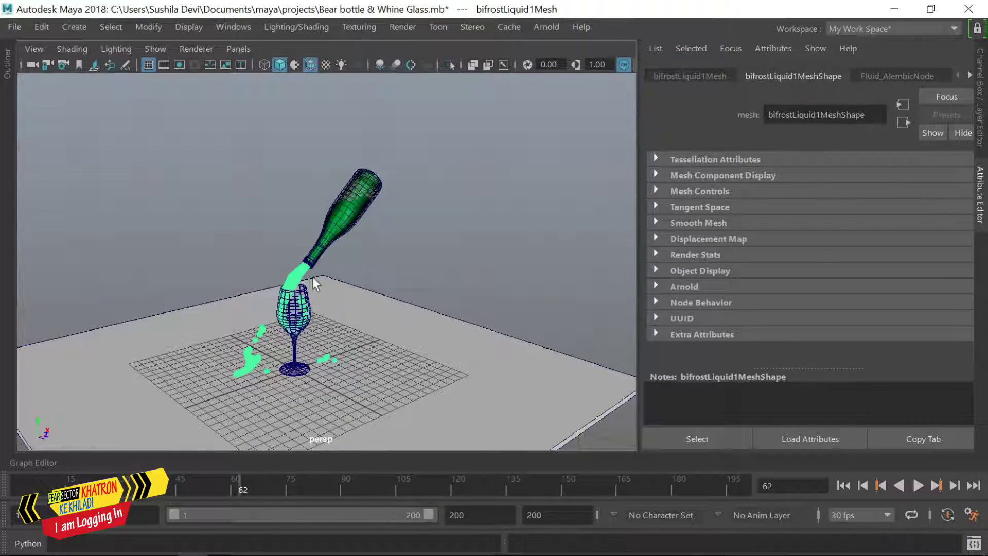
- Give the liquid mesh a new aiStandardSurface material and test-render it
left_click(919, 81)
right_click_drag(296, 124, 287, 510)
left_click_drag(420, 223, 403, 338)
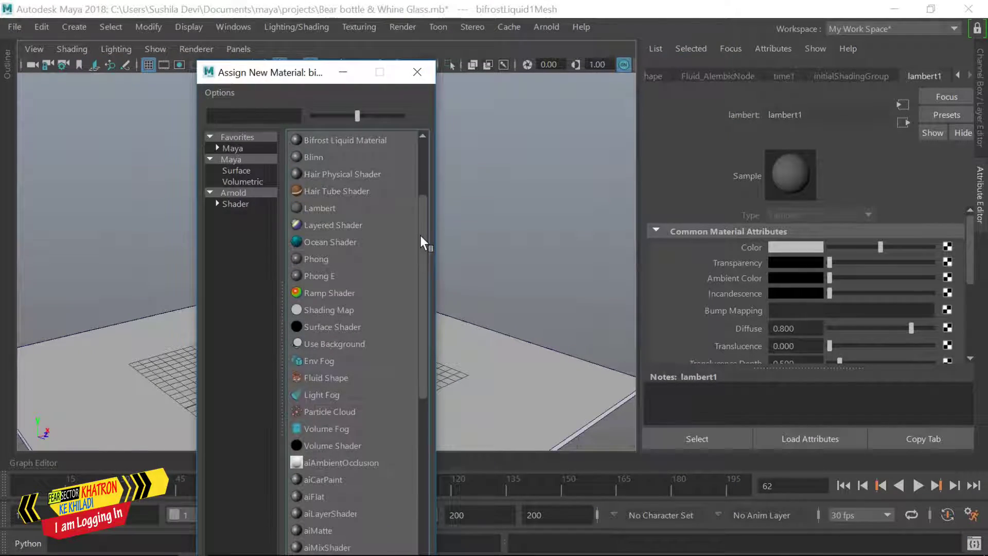
left_click(337, 445)
left_click(546, 27)
left_click(562, 56)
left_click(714, 67)
- Replace the liquid material with the Deep_Water preset and render it in Arnold
left_click(946, 114)
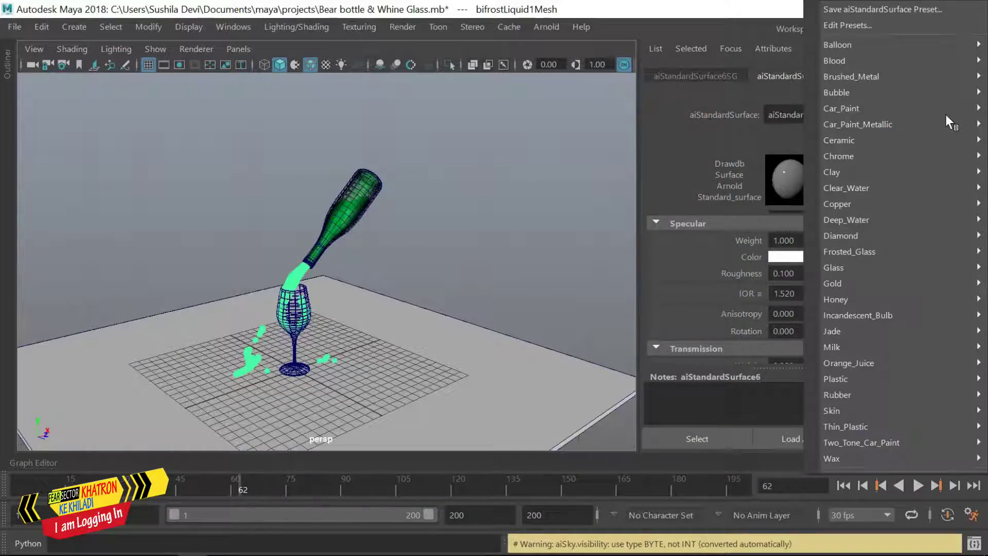
left_click(709, 221)
left_click(554, 29)
left_click(562, 55)
left_click(715, 67)
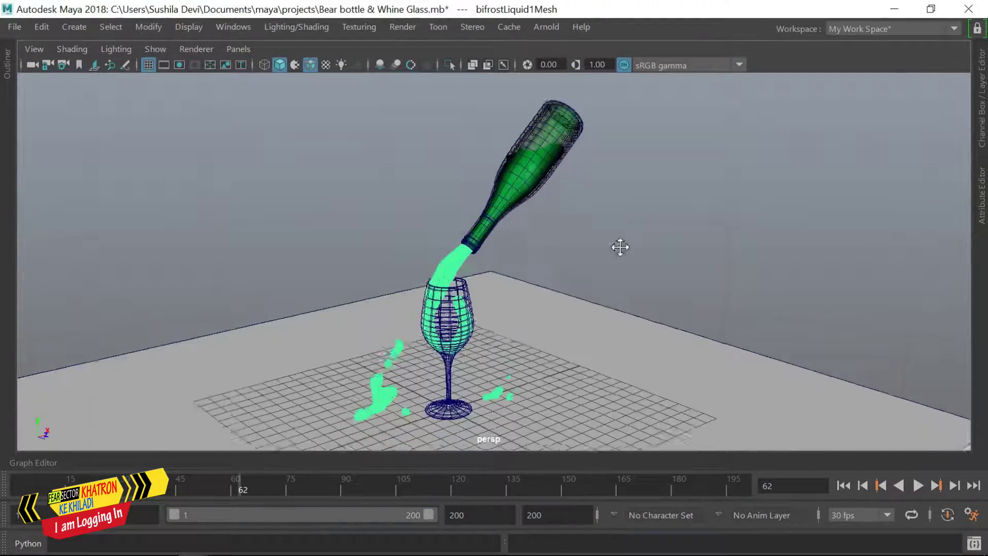
scroll(580, 243, "up", 5)
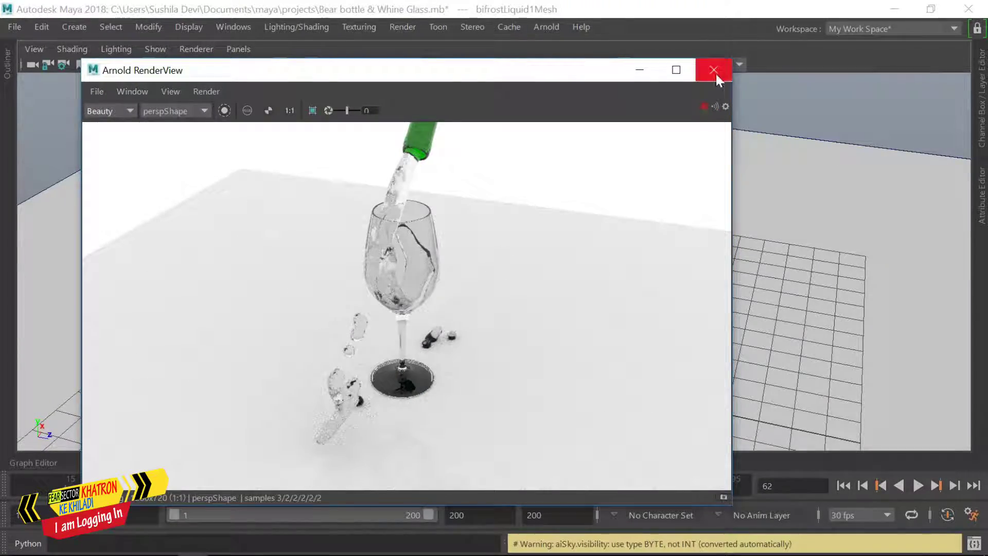
- Orbit around the glass and stop playback at frame 126
left_click(714, 70)
scroll(741, 297, "down", 3)
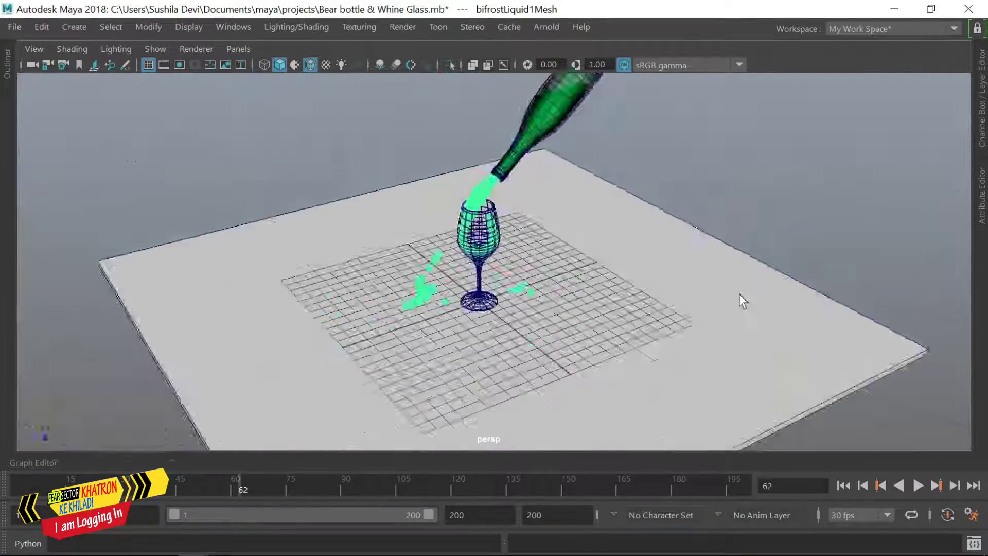
mouse_move(741, 297)
left_mouse_down("alt")
mouse_move(596, 235)
mouse_move(474, 312)
mouse_move(552, 327)
mouse_move(587, 350)
left_mouse_up("alt")
left_click(718, 69)
left_click(918, 484)
- Render frame 126 in Arnold RenderView and view the liquid's material settings
left_click(546, 27)
left_click(567, 55)
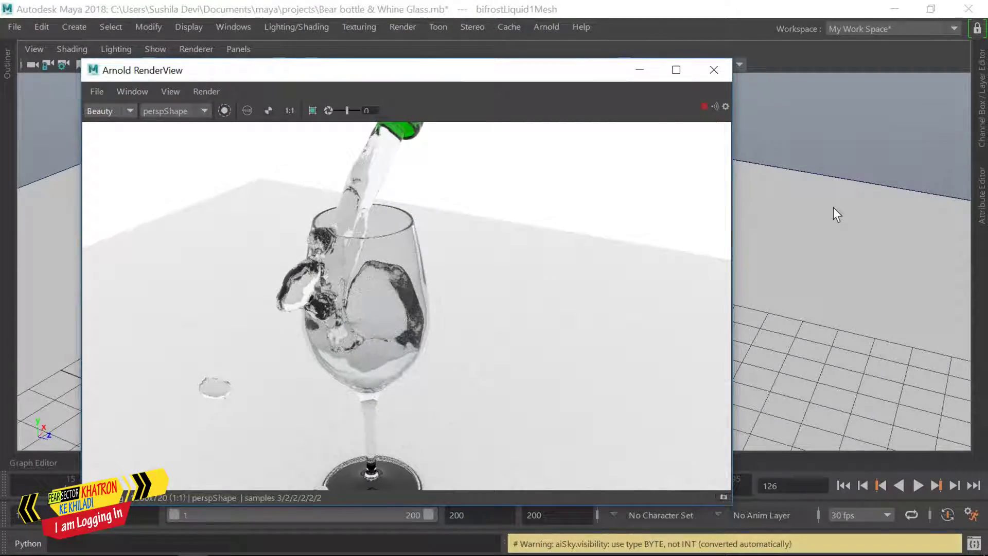
left_click(711, 71)
left_click(980, 194)
left_click(546, 27)
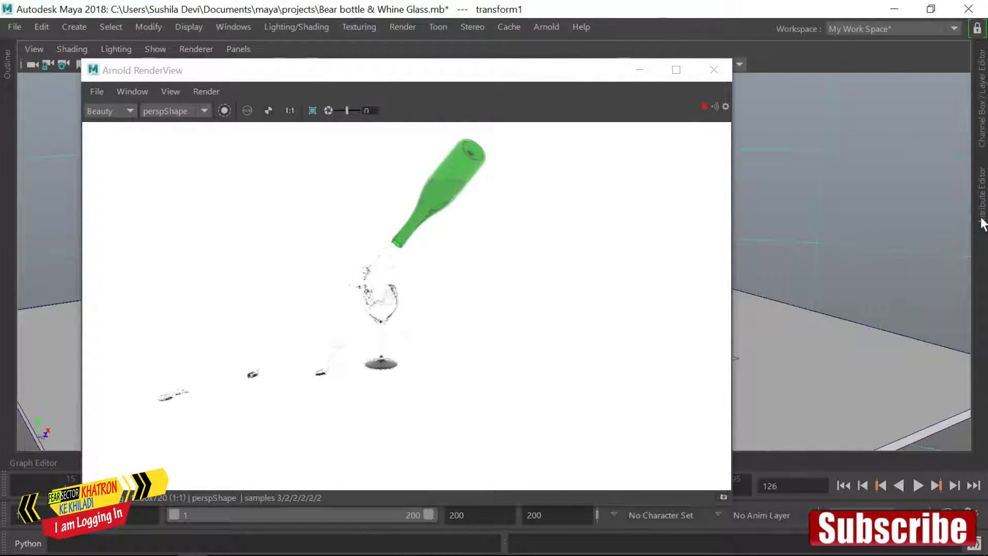
- Set the aiSky intensity to 0.5 and move the RenderView left of the viewport
left_click(980, 194)
left_click(783, 272)
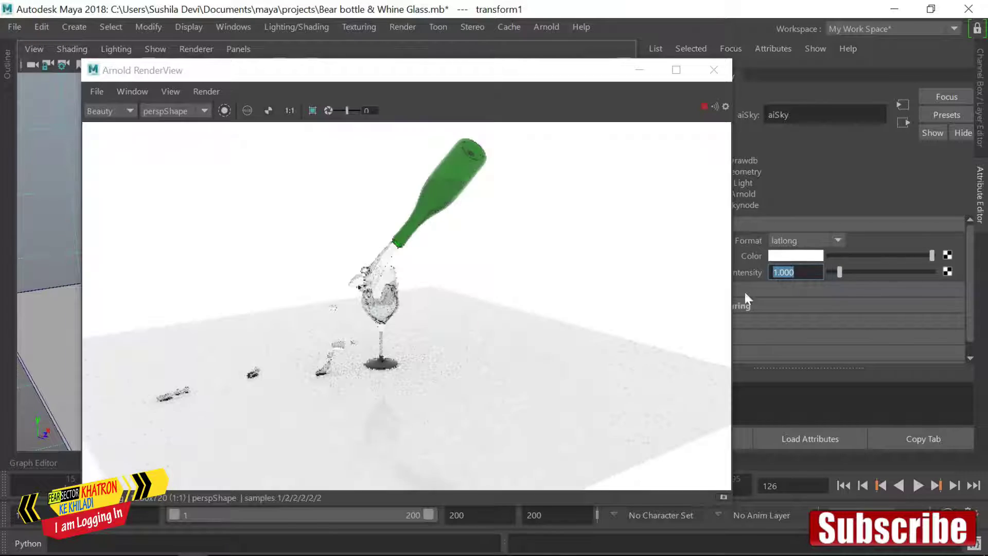
key("ctrl+a")
left_click_drag(473, 68, 331, 61)
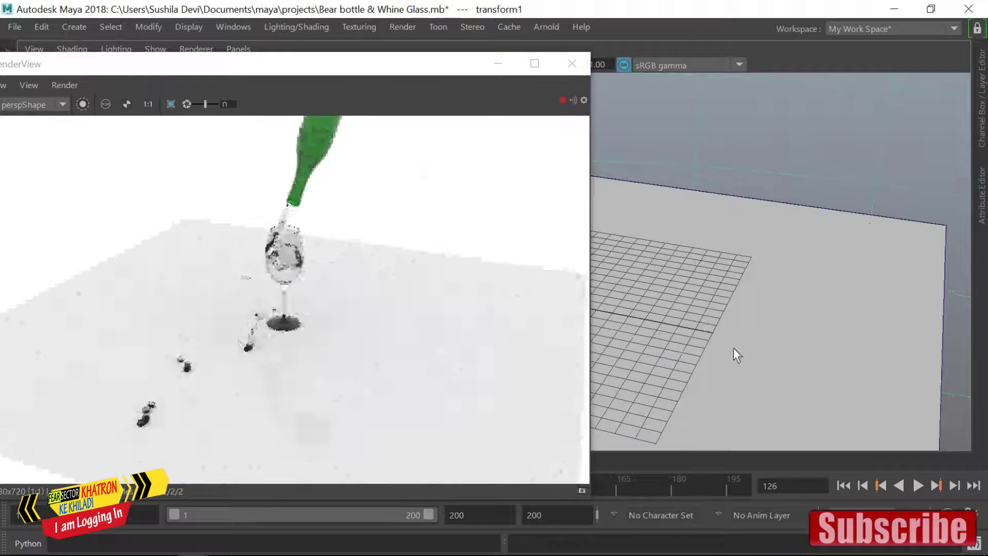
key("ctrl+a")
- Replace the floor's aiStandardSurface2 with the Rubber preset
left_click(854, 77)
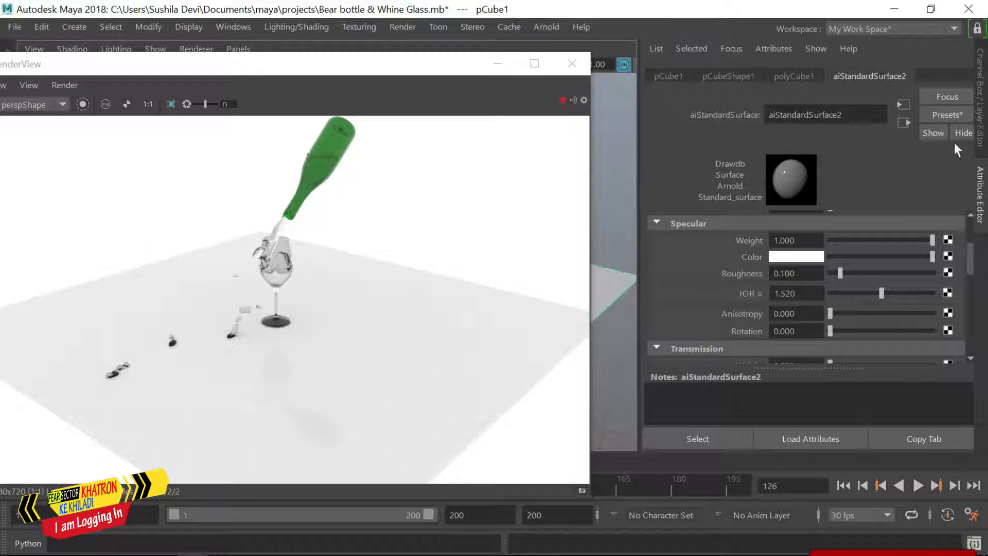
left_click(948, 97)
mouse_move(838, 394)
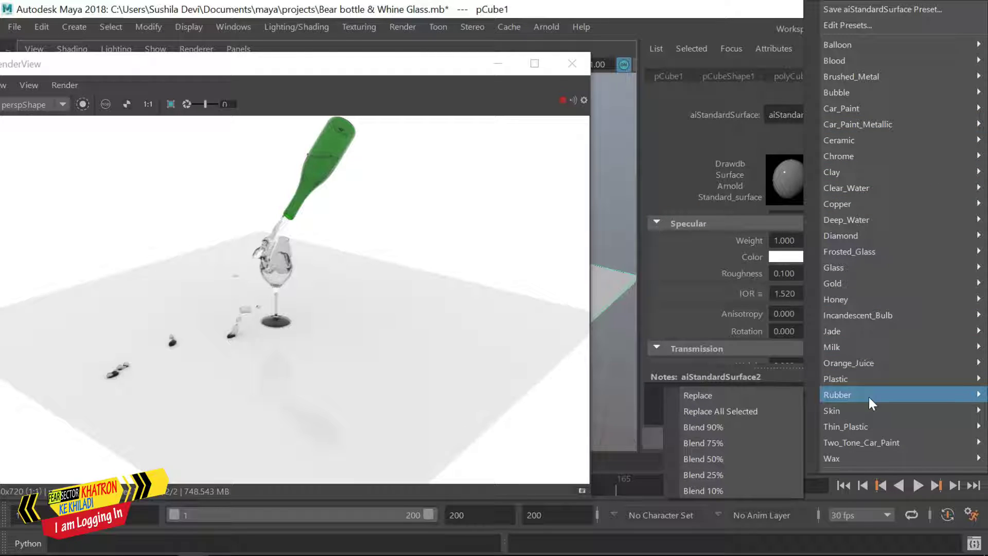
left_click(762, 124)
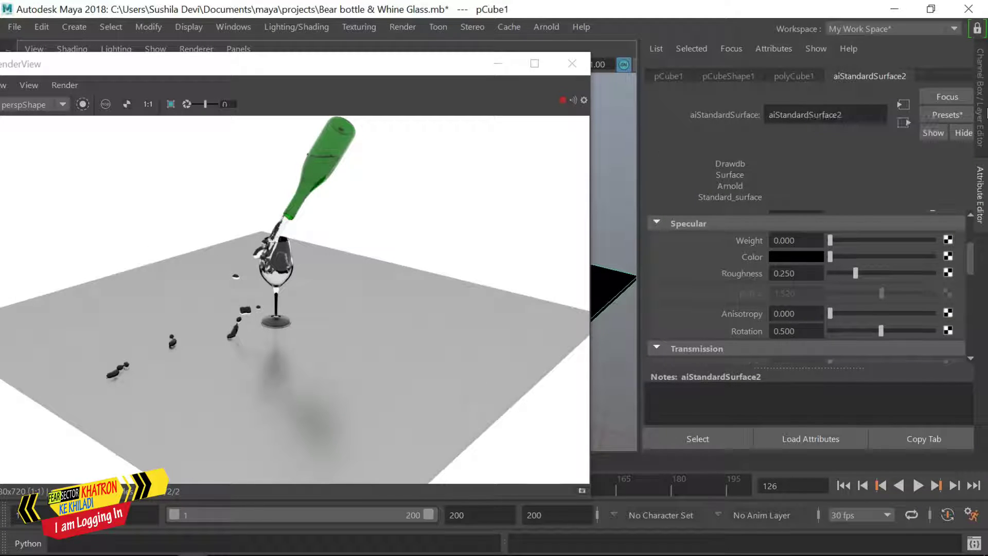
key("ctrl+a")
- Set the floor's Base Weight to about 0.534 and darken its base colour to grey
scroll(715, 321, "up", 3)
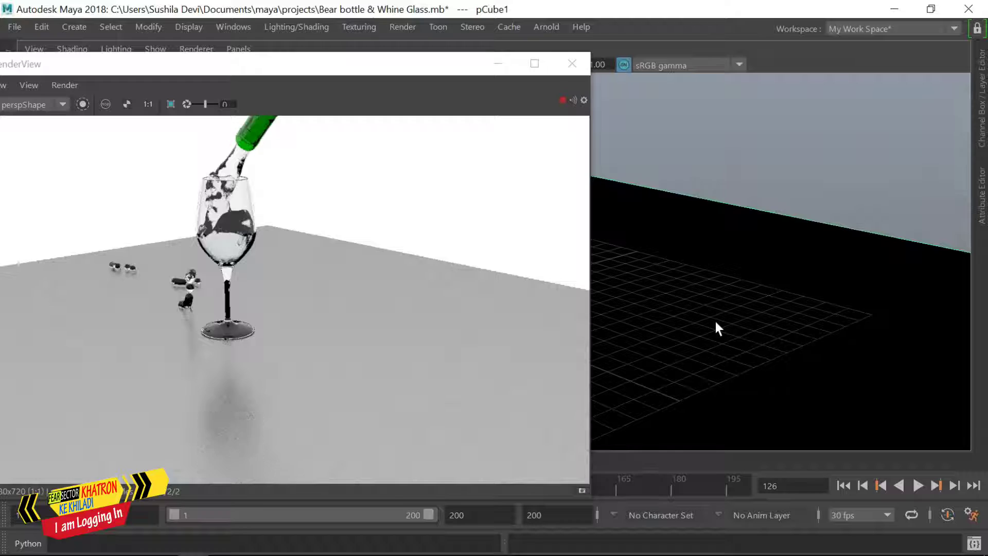
mouse_move(716, 321)
left_mouse_down("alt")
mouse_move(818, 335)
mouse_move(866, 280)
left_mouse_up("alt")
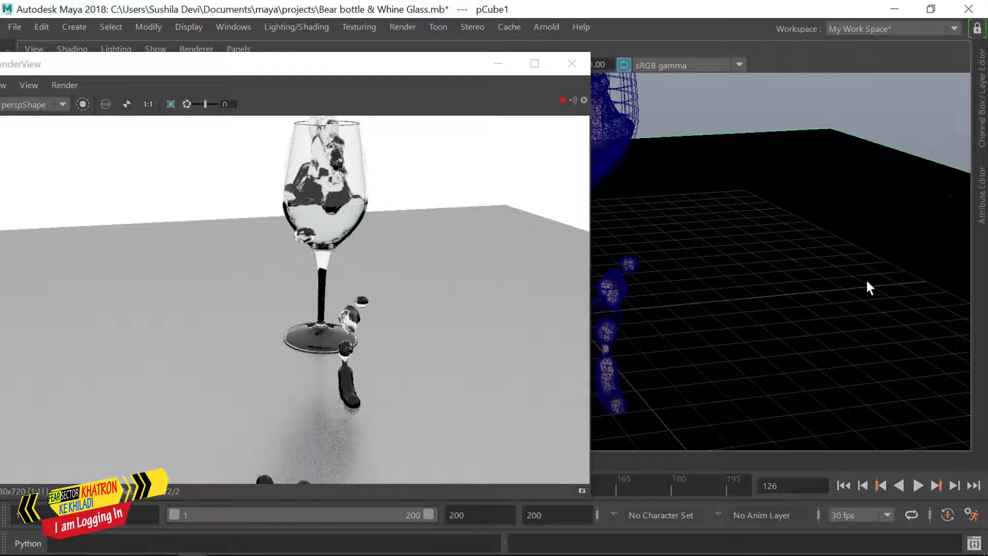
right_click_drag(866, 277, 736, 319, "alt")
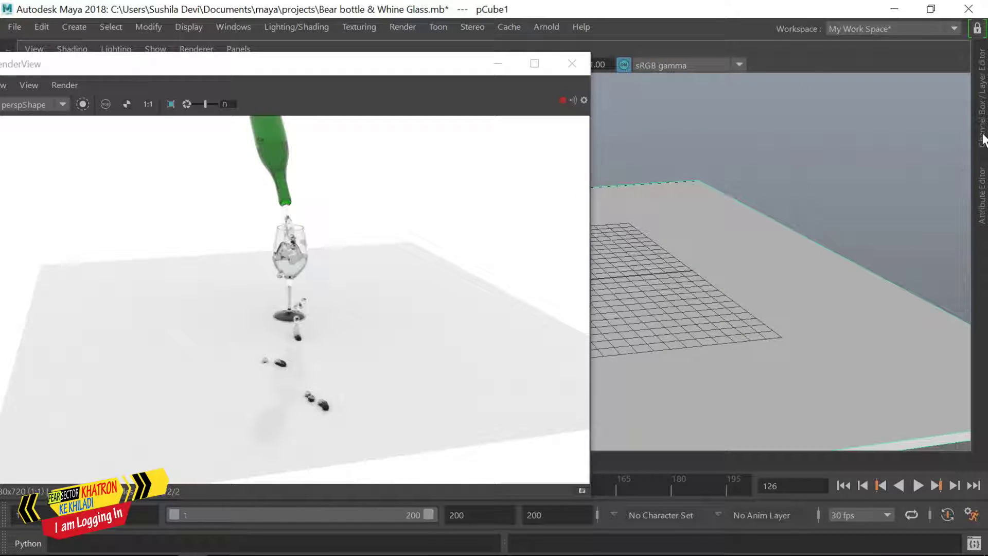
left_click(980, 149)
scroll(975, 222, "up", 3)
left_click_drag(932, 253, 857, 253)
left_click(872, 269)
- Set the floor's base colour to black after previewing other hues
left_click(866, 253)
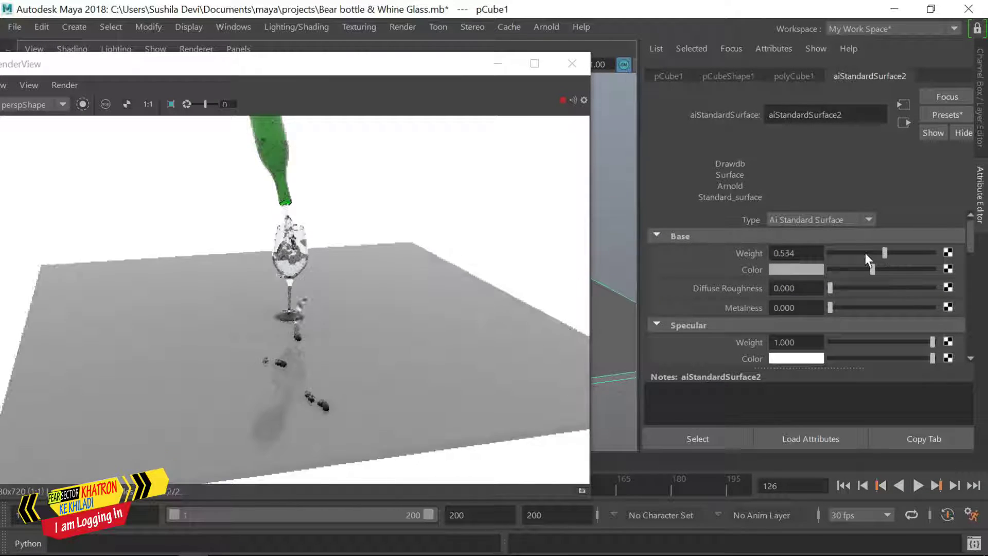
double_click(796, 253)
left_click(797, 273)
left_click(809, 314)
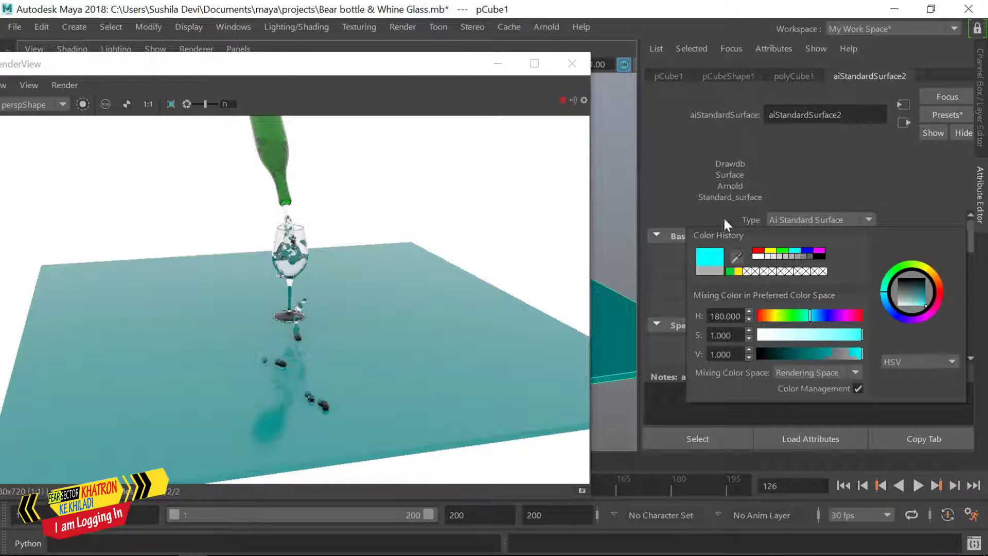
mouse_move(809, 315)
left_mouse_down()
mouse_move(826, 315)
mouse_move(782, 315)
mouse_move(795, 314)
left_mouse_up()
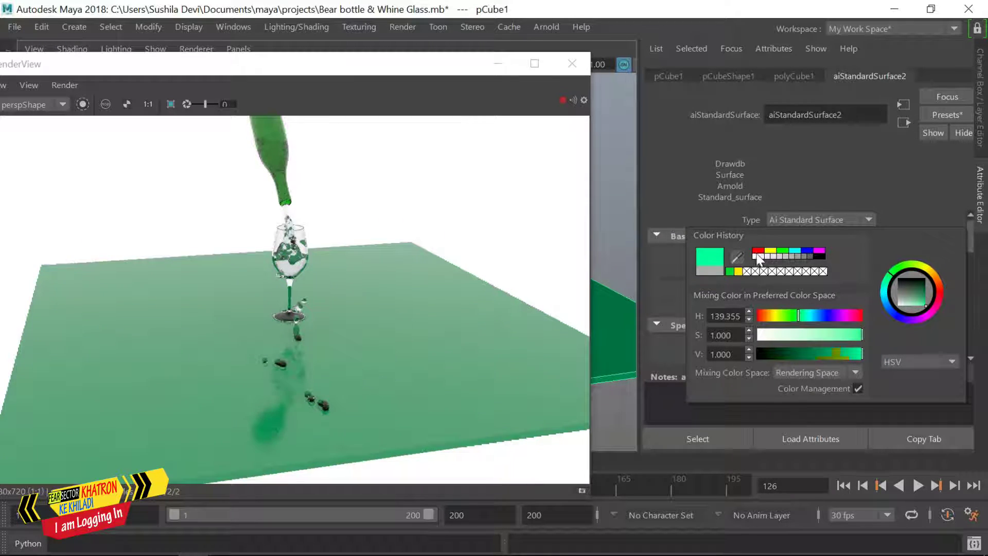
left_click(758, 256)
left_click_drag(932, 270, 837, 271)
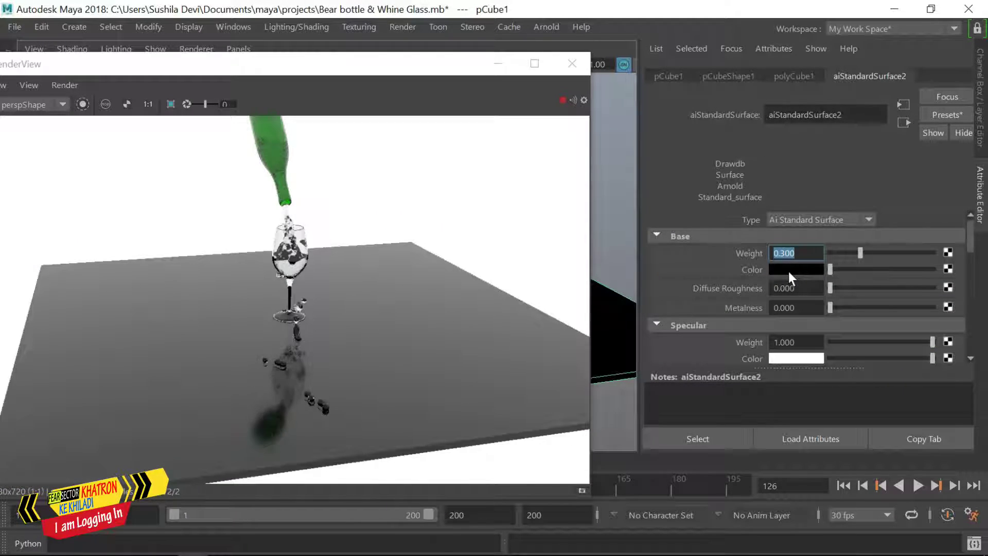
type("0.819")
key("Return")
- Give the floor Specular Weight 0.6, Roughness 0.05 and IOR 1.3
left_click_drag(970, 226, 973, 239)
mouse_move(830, 259)
left_mouse_down()
mouse_move(986, 260)
mouse_move(972, 267)
left_mouse_up()
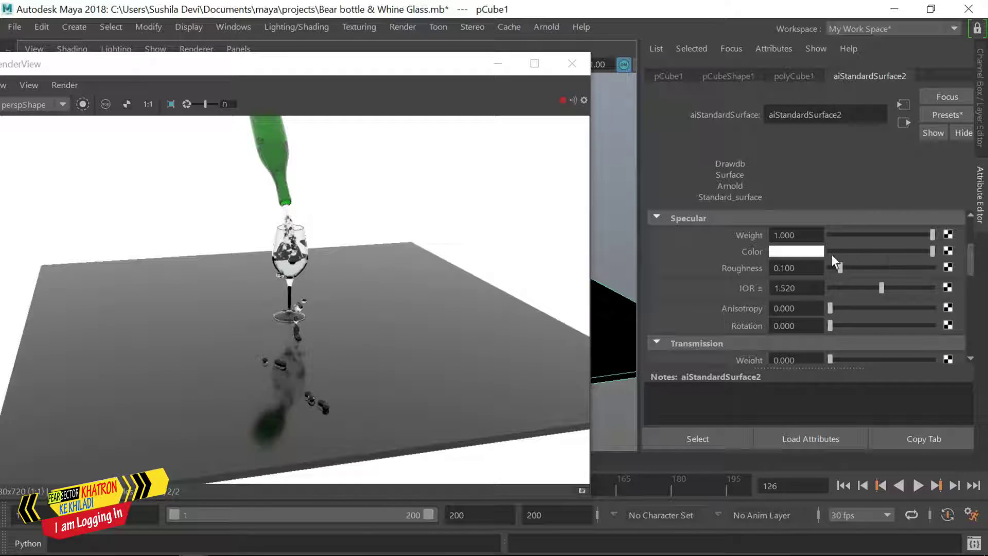
mouse_move(933, 235)
left_mouse_down()
mouse_move(851, 235)
mouse_move(876, 255)
mouse_move(932, 251)
left_mouse_up()
left_click_drag(840, 235, 888, 235)
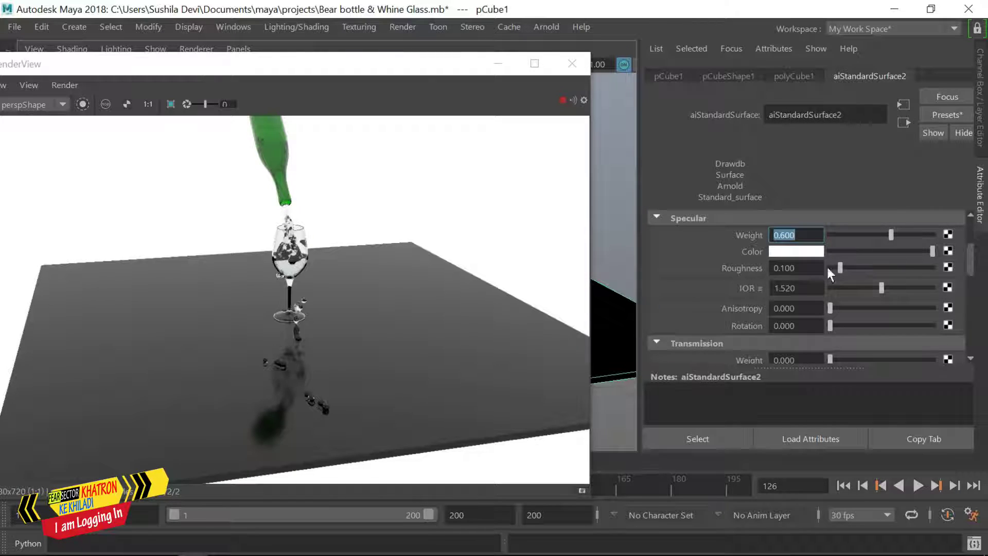
type("0.5")
key("Return")
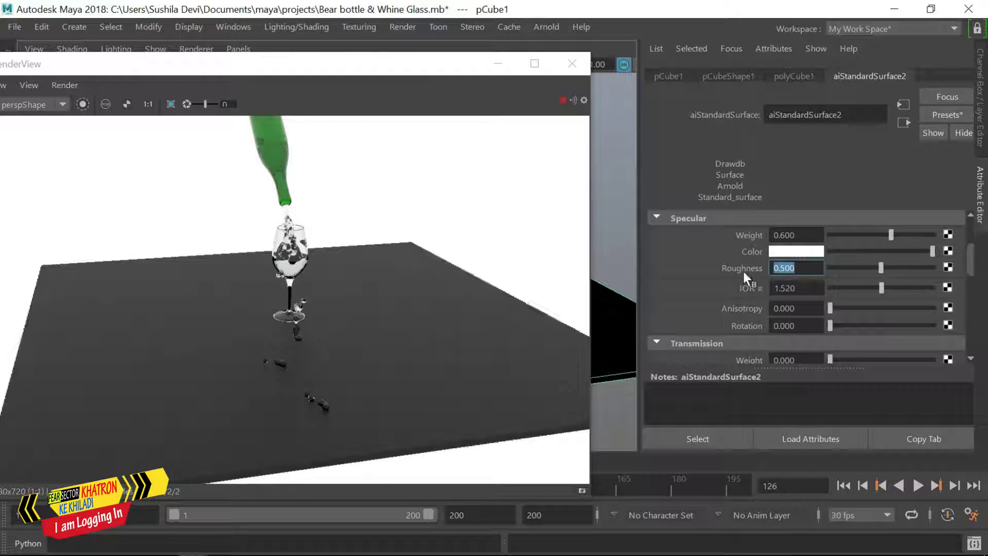
type("0.05")
key("Return")
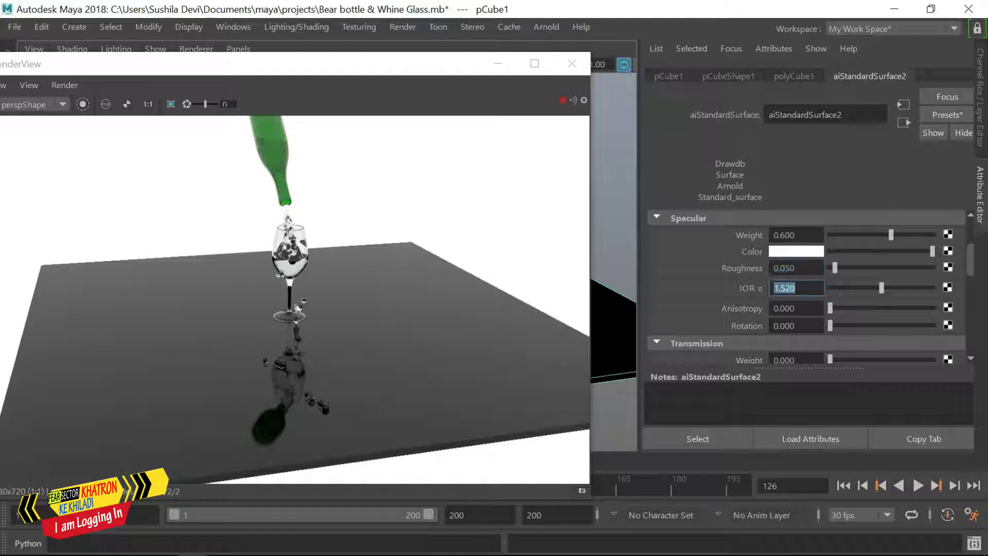
type("1.3")
key("Return")
key("Return")
- Add a small Transmission Weight to the floor material
scroll(849, 283, "down", 2)
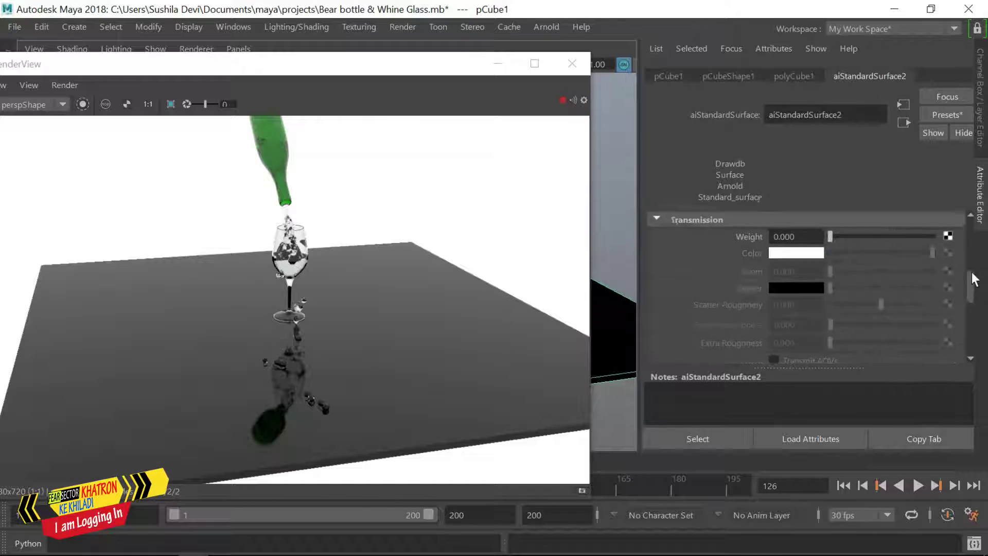
scroll(849, 283, "down", 2)
mouse_move(830, 252)
left_mouse_down()
mouse_move(878, 251)
mouse_move(808, 251)
mouse_move(853, 251)
left_mouse_up()
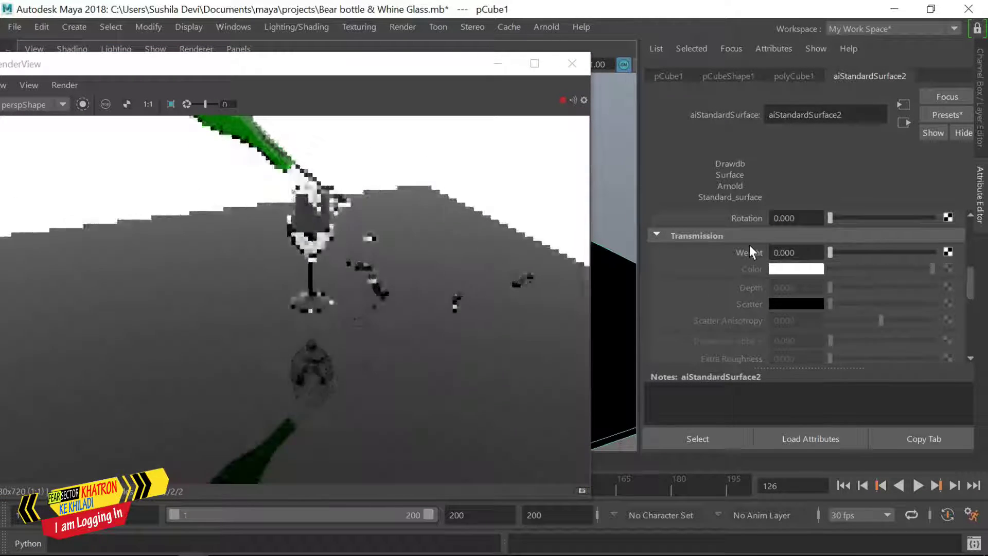
mouse_move(853, 252)
left_mouse_down()
mouse_move(867, 240)
mouse_move(907, 239)
mouse_move(845, 252)
left_mouse_up()
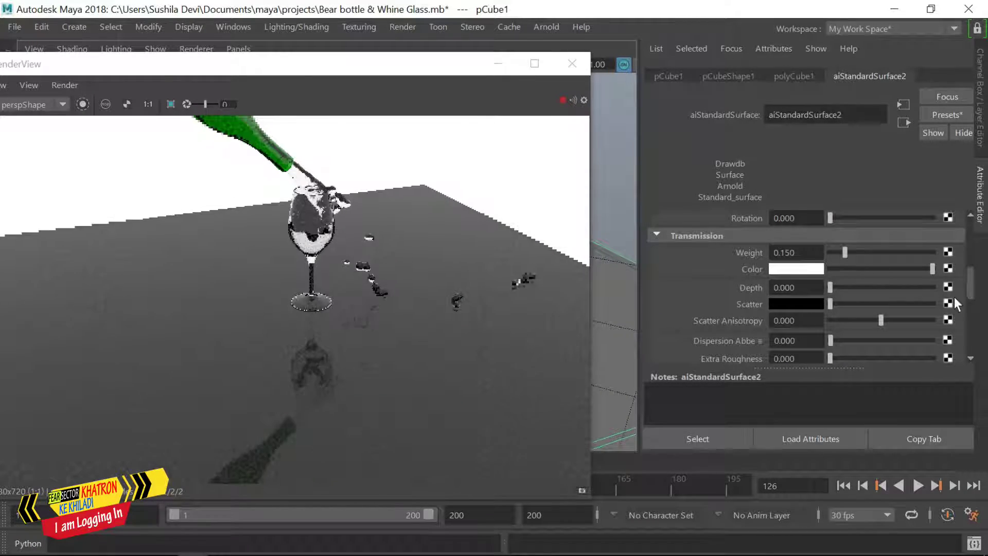
- Raise the aiSky intensity to 2
scroll(969, 300, "down", 3)
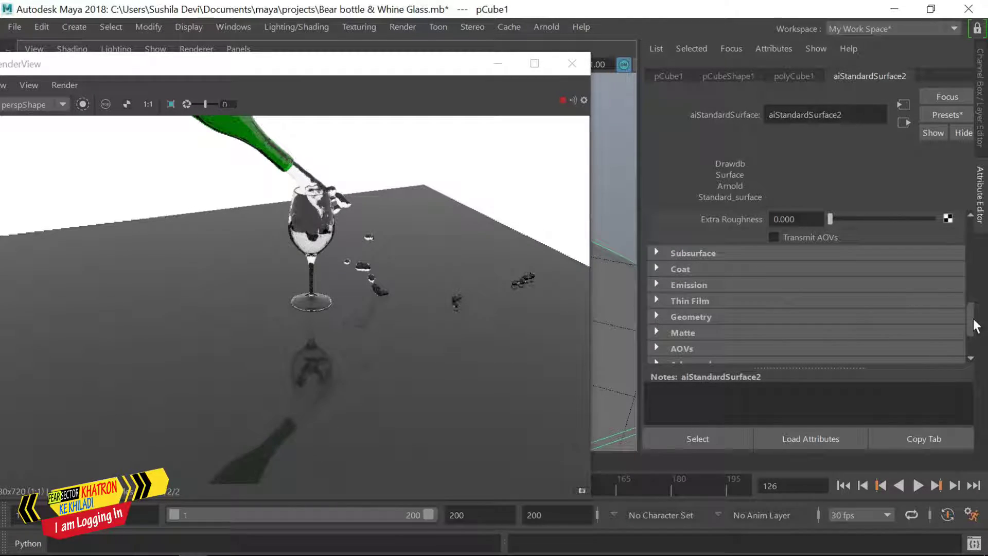
type("2")
key("Return")
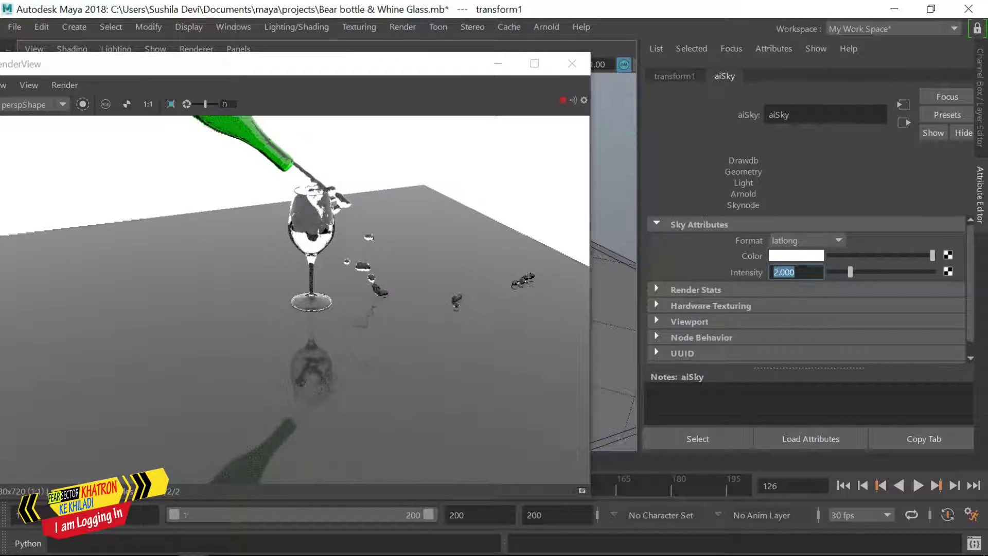
key("Return")
key("ctrl+a")
- Orbit around the bottle and glass, then play the pour and stop at frame 174
left_click_drag(746, 329, 722, 340, "alt")
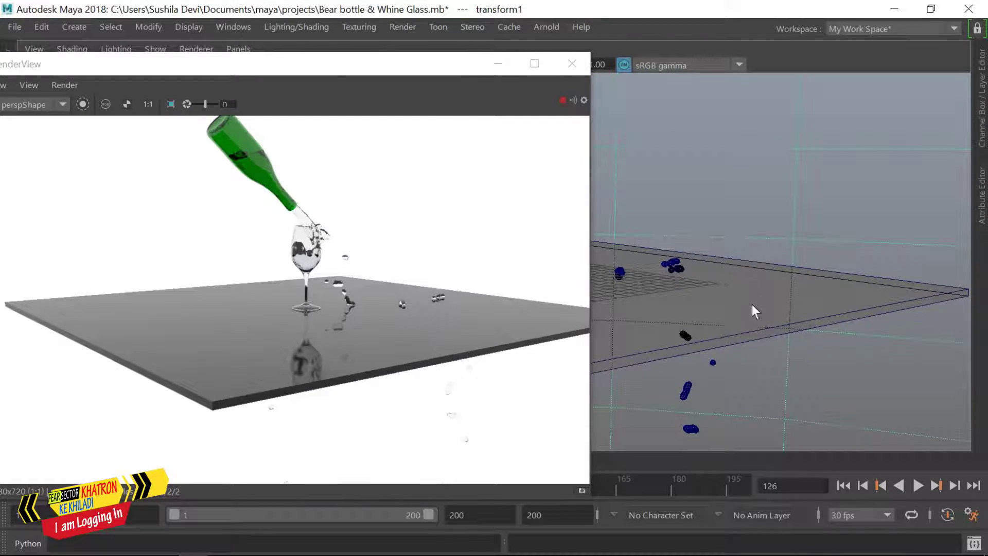
mouse_move(752, 304)
left_mouse_down("alt")
mouse_move(796, 316)
mouse_move(859, 364)
mouse_move(717, 393)
left_mouse_up("alt")
middle_click_drag(717, 392, 745, 394, "alt")
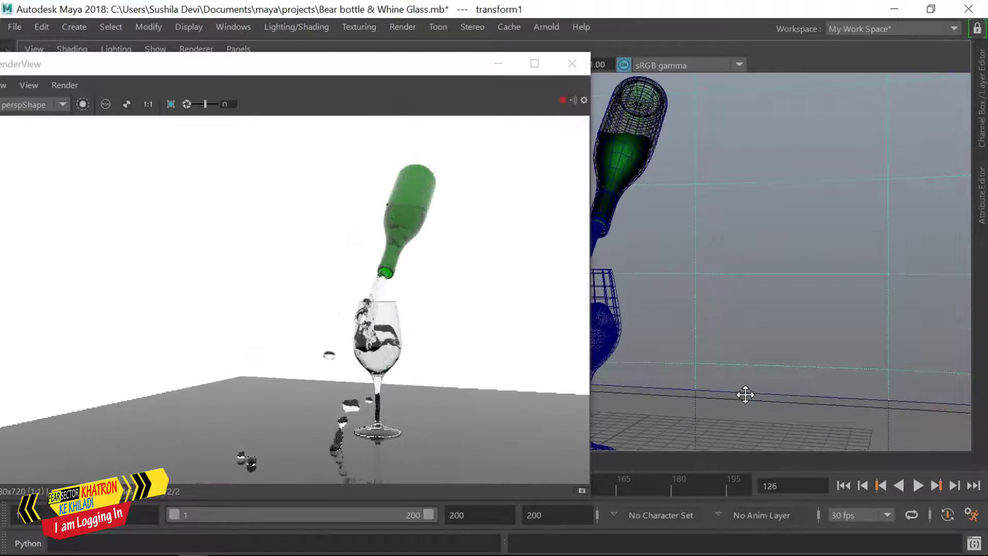
left_click_drag(745, 394, 721, 392, "alt")
left_click(843, 486)
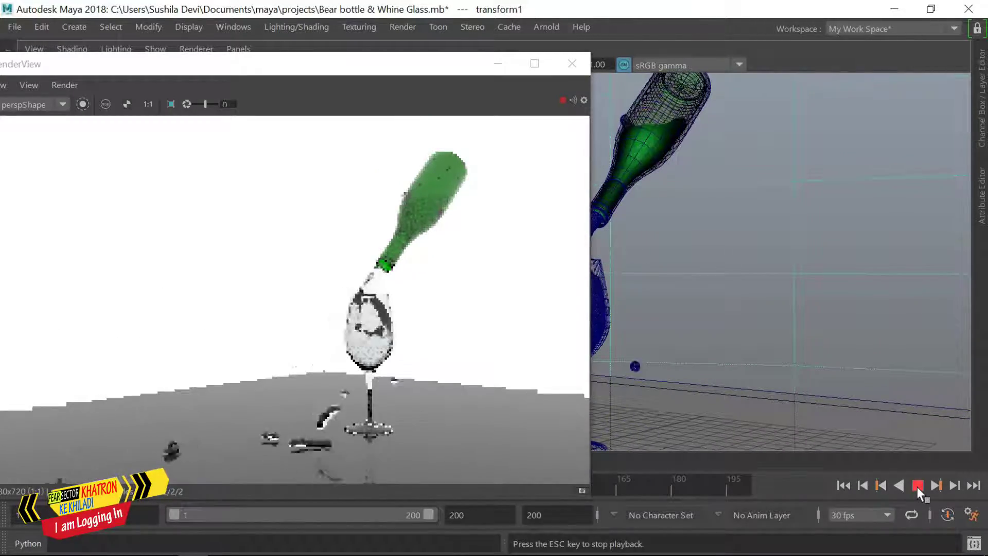
left_click(917, 487)
- Select the liquid mesh and show its material settings
scroll(833, 286, "up", 5)
scroll(804, 272, "up", 2)
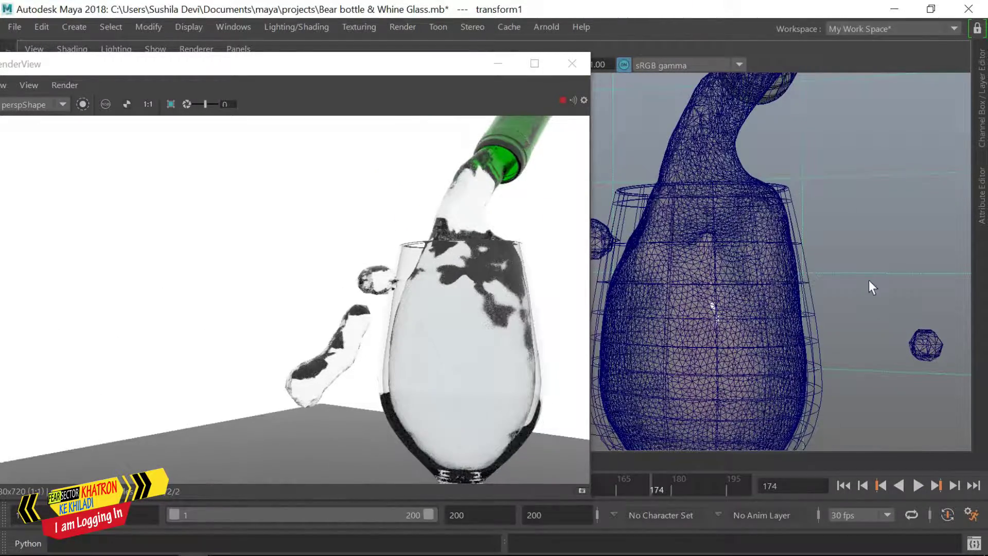
scroll(779, 291, "up", 3)
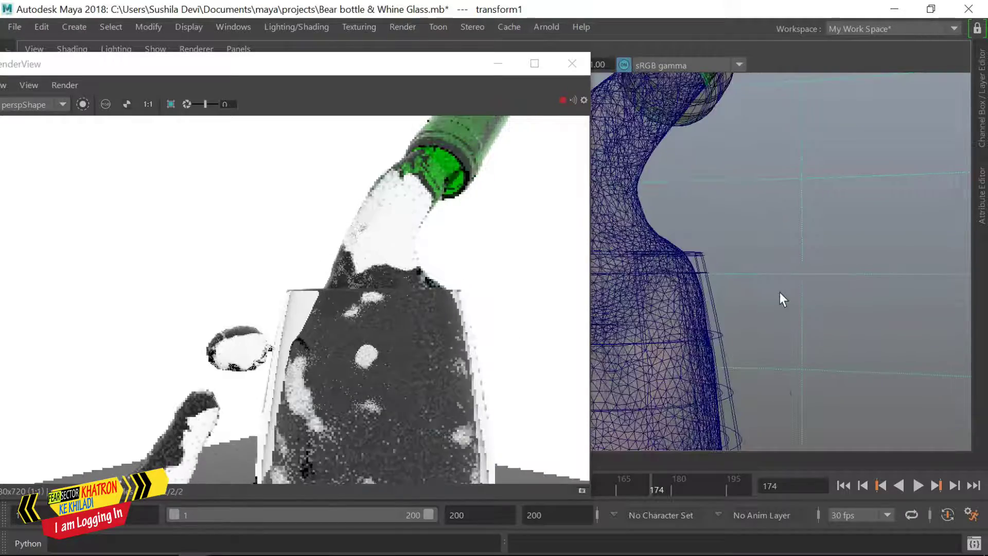
left_click(631, 134)
left_click(980, 196)
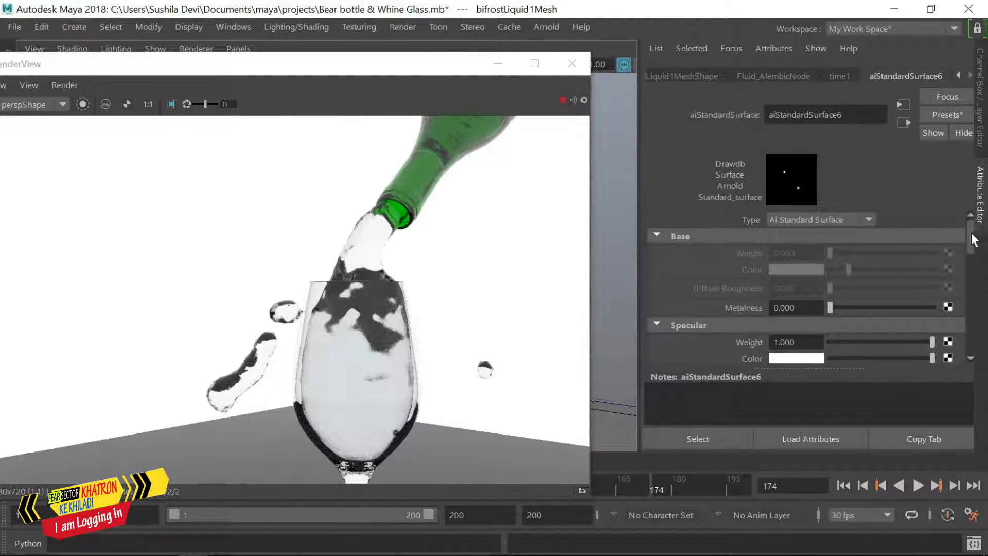
- Set the liquid shader's Specular Roughness to 0.12
scroll(973, 241, "down", 2)
scroll(972, 249, "down", 1)
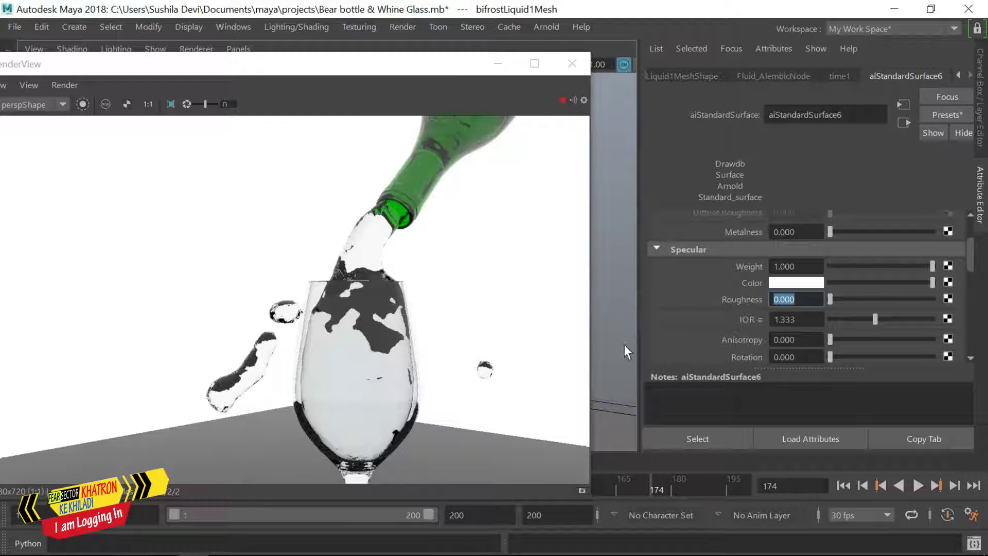
type("0.12")
key("Return")
- Adjust the liquid's Specular IOR, trying values of 1 and then 1.2
left_click_drag(967, 247, 967, 262)
double_click(796, 248)
type("1")
key("Return")
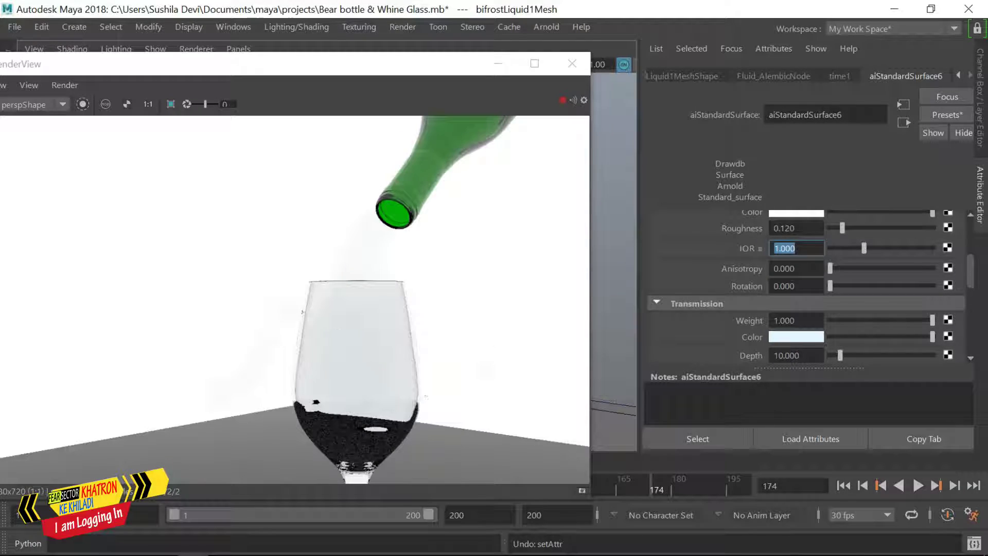
type("1.2")
key("Return")
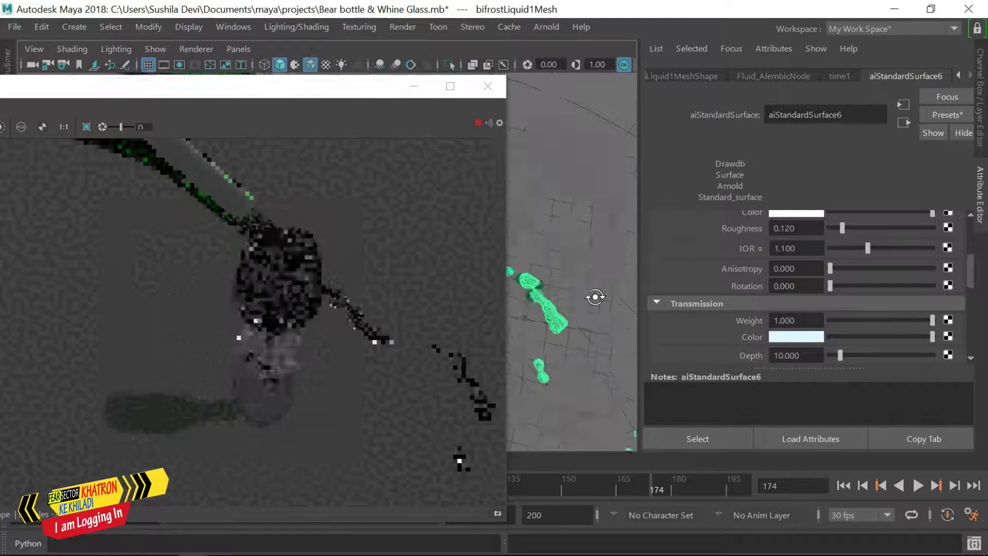
mouse_move(591, 293)
left_mouse_down("alt")
mouse_move(625, 301)
mouse_move(617, 291)
left_mouse_up("alt")
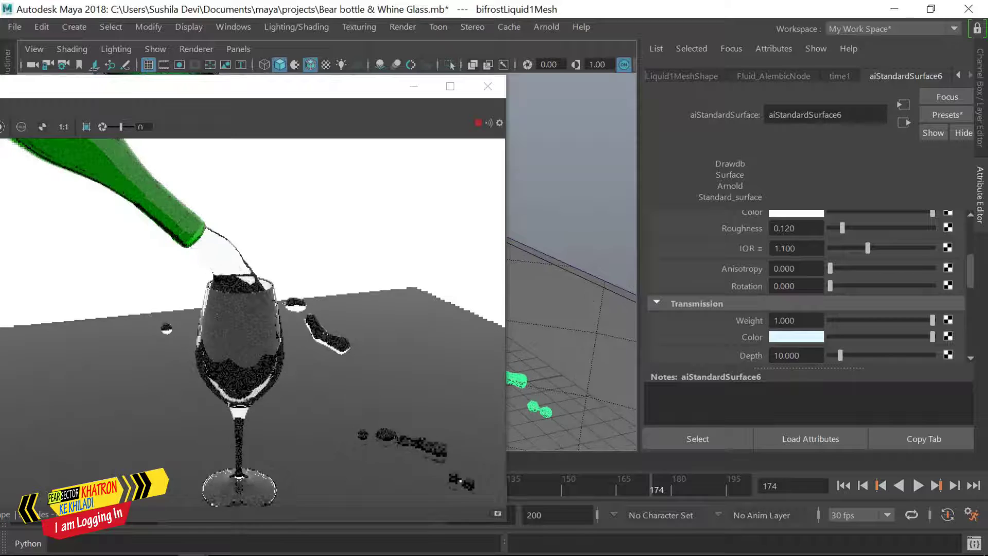
type("1")
key("Return")
- Try raising the liquid's transmission depth, then undo the change
scroll(962, 259, "down", 1)
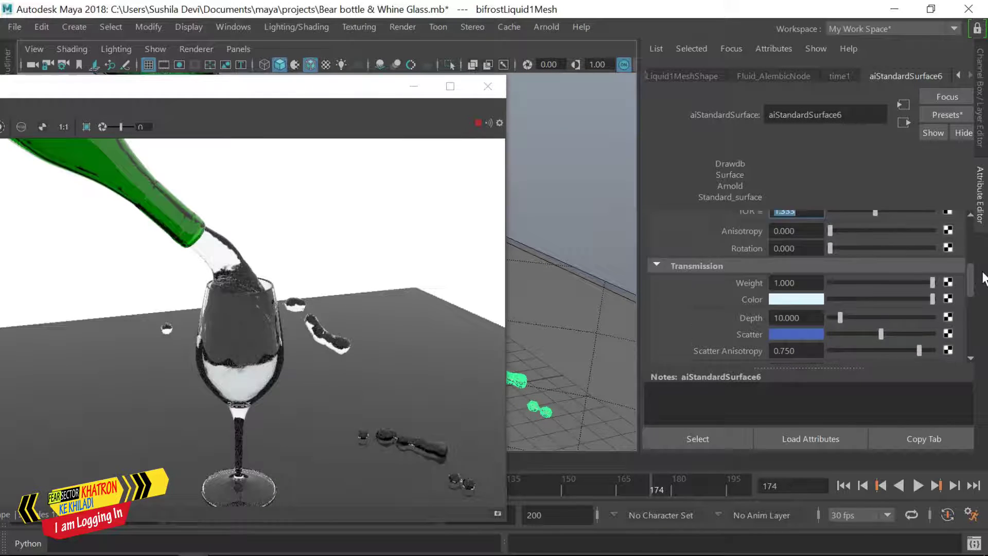
scroll(961, 258, "down", 1)
left_click_drag(840, 302, 922, 301)
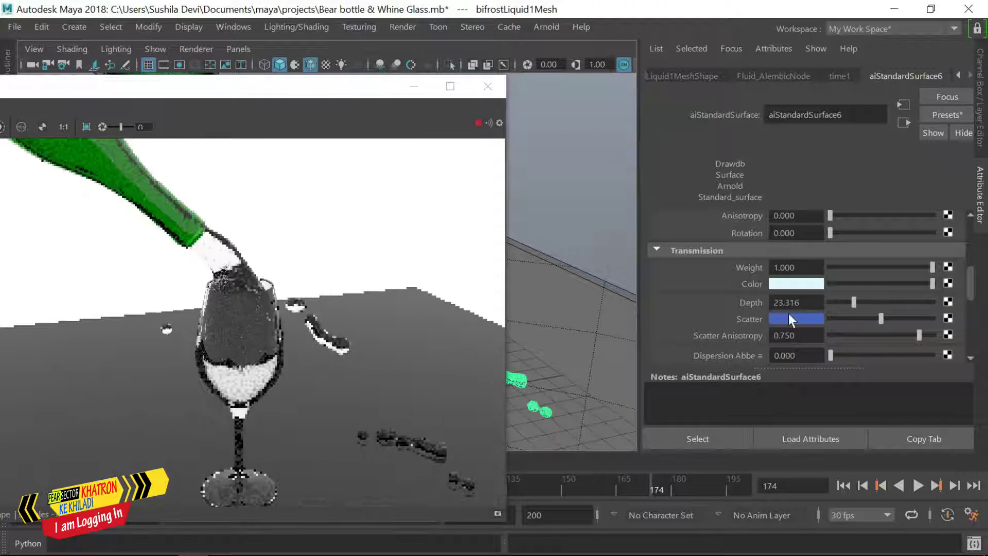
key("ctrl+z")
left_click(960, 72)
scroll(972, 261, "up", 1)
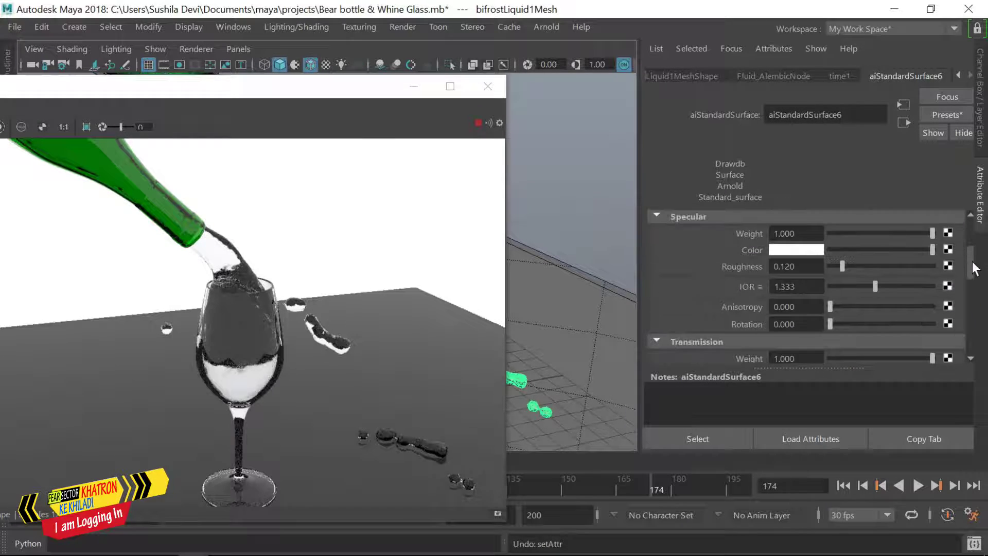
scroll(971, 262, "down", 1)
scroll(975, 288, "down", 1)
scroll(979, 327, "down", 1)
scroll(979, 327, "down", 3)
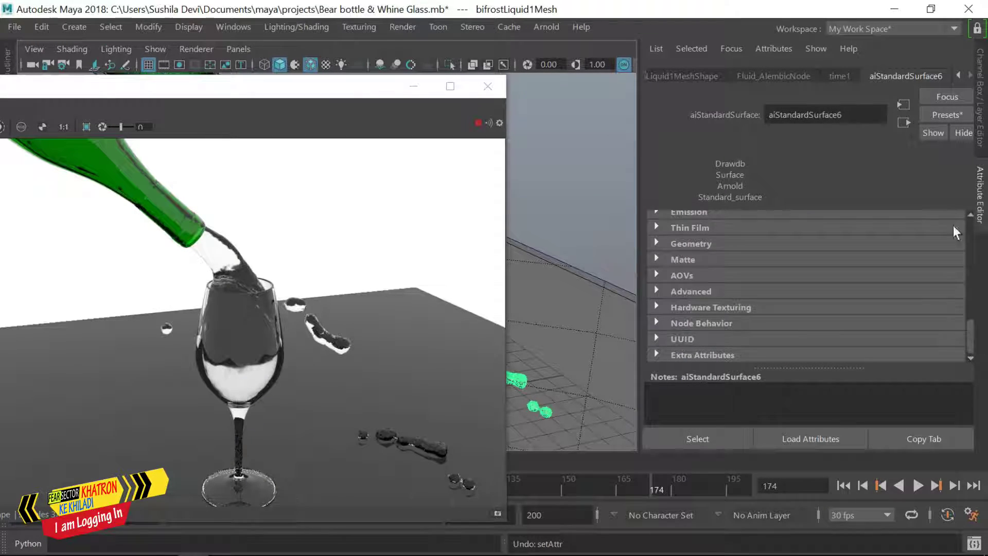
- Inspect the liquid mesh shape, transform and Fluid_AlembicNode attributes, then return to the shader
left_click(794, 76)
left_click(665, 288)
left_click(718, 75)
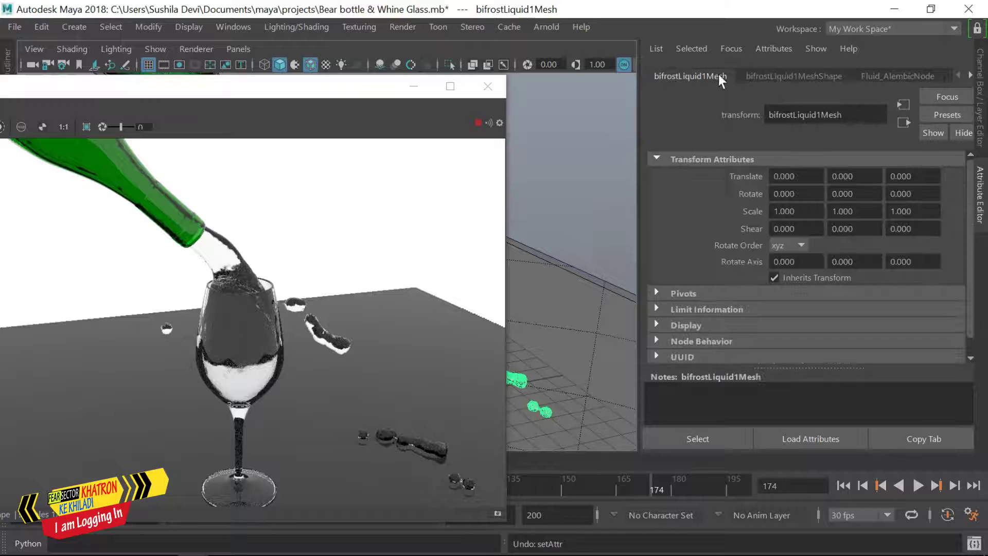
left_click(898, 76)
left_click(898, 76)
- Restart the interactive Arnold render to preview the liquid shader
mouse_move(968, 309)
left_mouse_down()
mouse_move(973, 290)
mouse_move(969, 321)
left_mouse_up()
left_click(546, 27)
left_click(617, 48)
- Toggle thin-walled shading, set geometry opacity to full, and re-render from a wider view
left_click(697, 235)
left_click(690, 256)
left_click(774, 272)
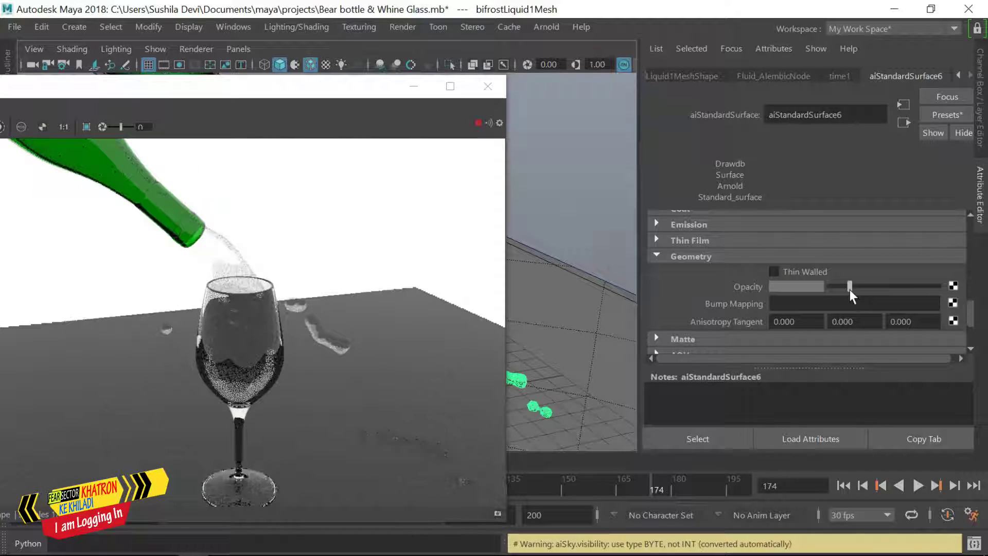
mouse_move(850, 287)
left_mouse_down()
mouse_move(958, 285)
mouse_move(972, 309)
left_mouse_up()
left_click(807, 251)
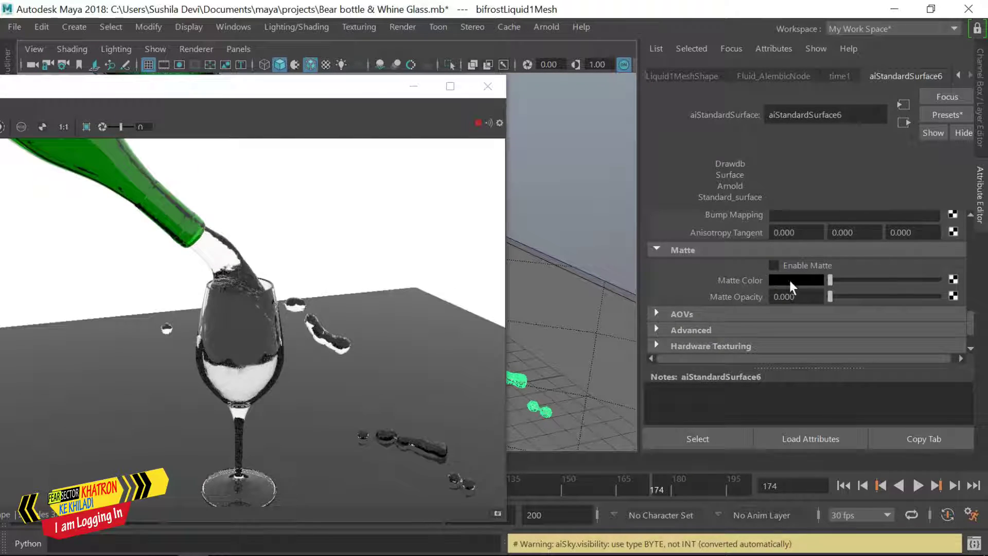
key("ctrl+a")
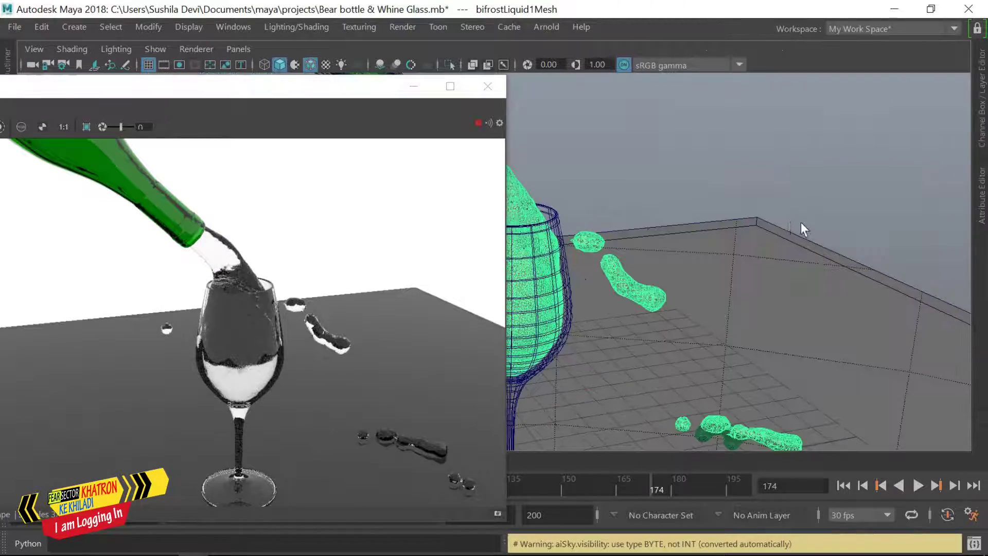
left_click_drag(842, 359, 743, 335, "alt")
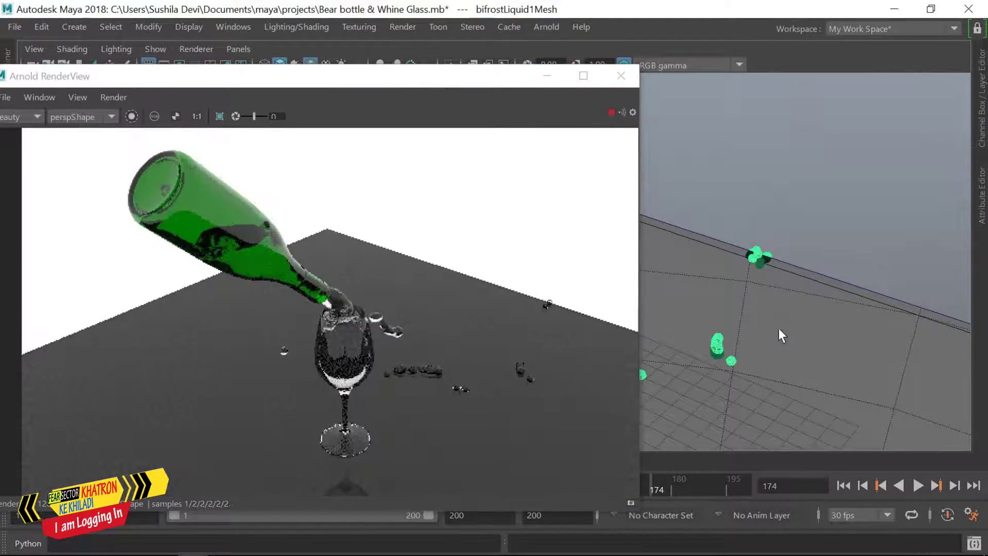
- Create camera1, look through it, and frame the pour within the 1280x720 gate
left_click(625, 80)
left_click(74, 27)
left_click(278, 130)
left_click(34, 48)
left_click(117, 73)
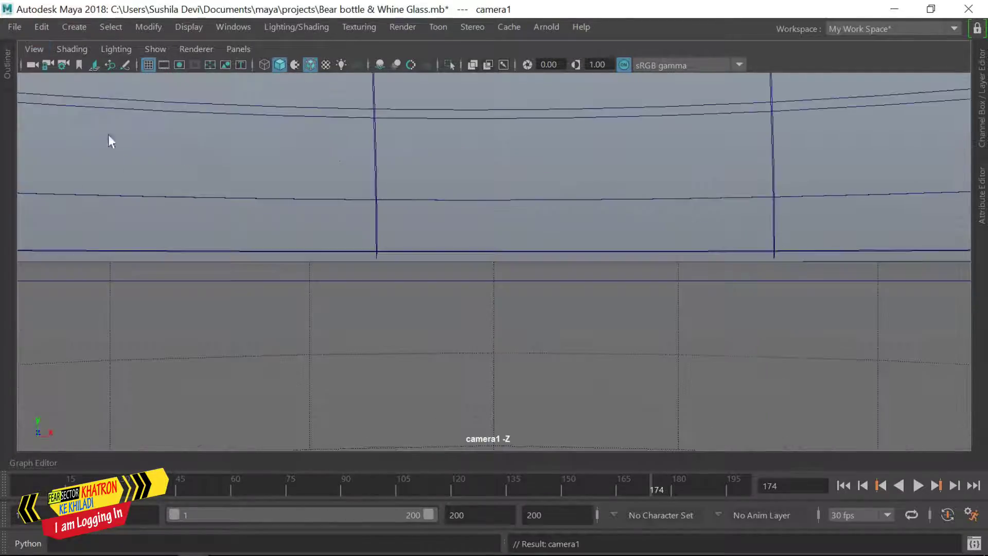
mouse_move(108, 134)
left_mouse_down("alt")
mouse_move(358, 354)
mouse_move(467, 386)
mouse_move(690, 346)
left_mouse_up("alt")
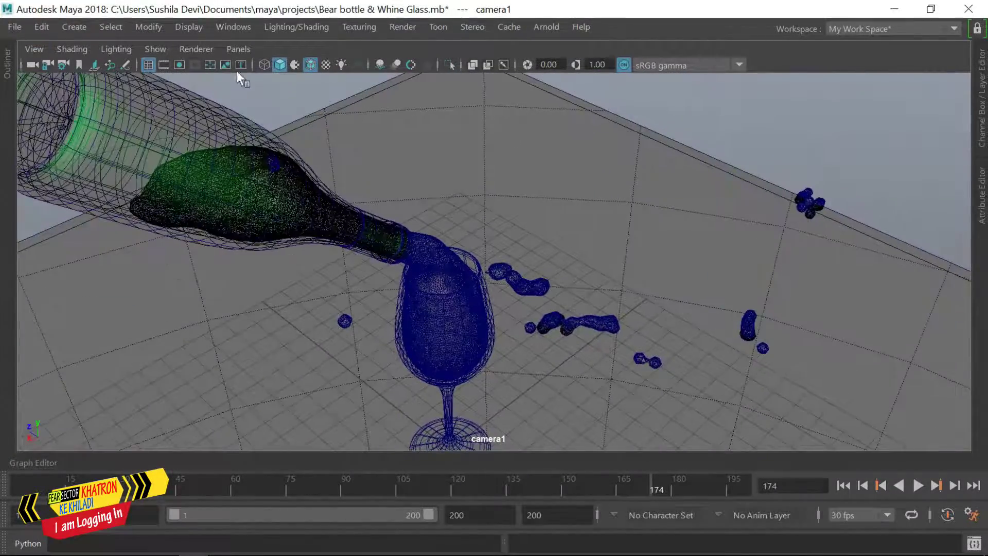
left_click(194, 64)
- Scale the ground plane pCube1 to 100 in X and Z
scroll(560, 369, "down", 5)
left_click(561, 369)
left_click(983, 132)
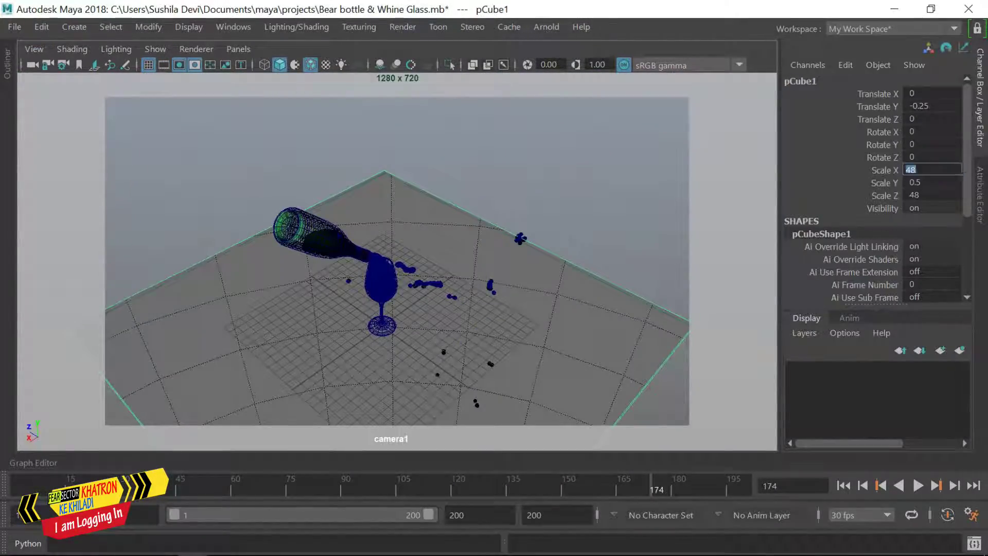
type("100")
key("Return")
left_click(927, 194)
type("100")
key("Return")
left_click(980, 98)
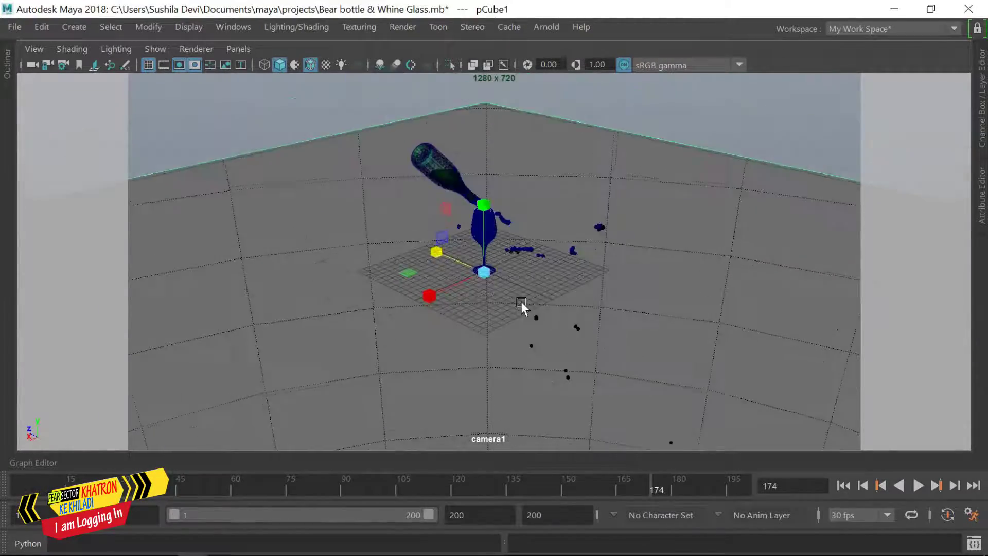
- Orbit to a low side view and test-render the pour from camera1 in Arnold
mouse_move(521, 301)
left_mouse_down("alt")
mouse_move(516, 359)
mouse_move(392, 381)
mouse_move(678, 372)
mouse_move(666, 403)
mouse_move(668, 383)
left_mouse_up("alt")
left_click(546, 27)
left_click(563, 52)
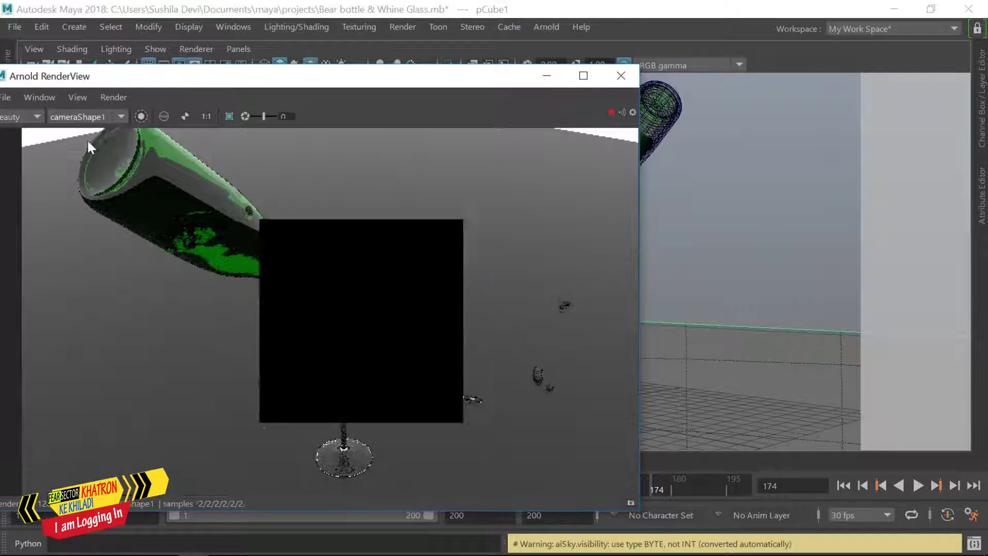
left_click(546, 26)
left_click(563, 54)
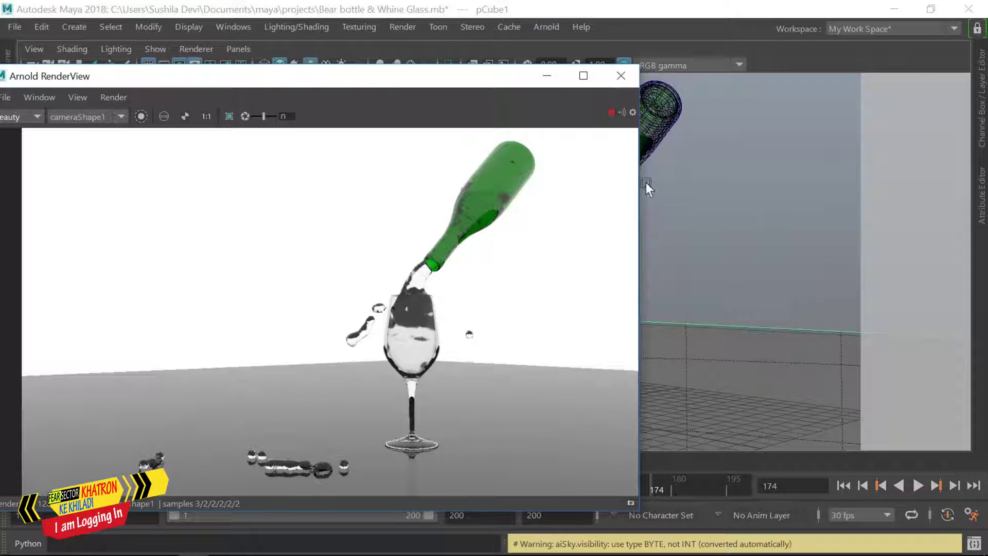
left_click(621, 76)
left_click(546, 27)
left_click(563, 54)
left_click(612, 77)
key("space")
- Arrange two side-by-side views: camera1 on the left, persp on the right
left_click(234, 48)
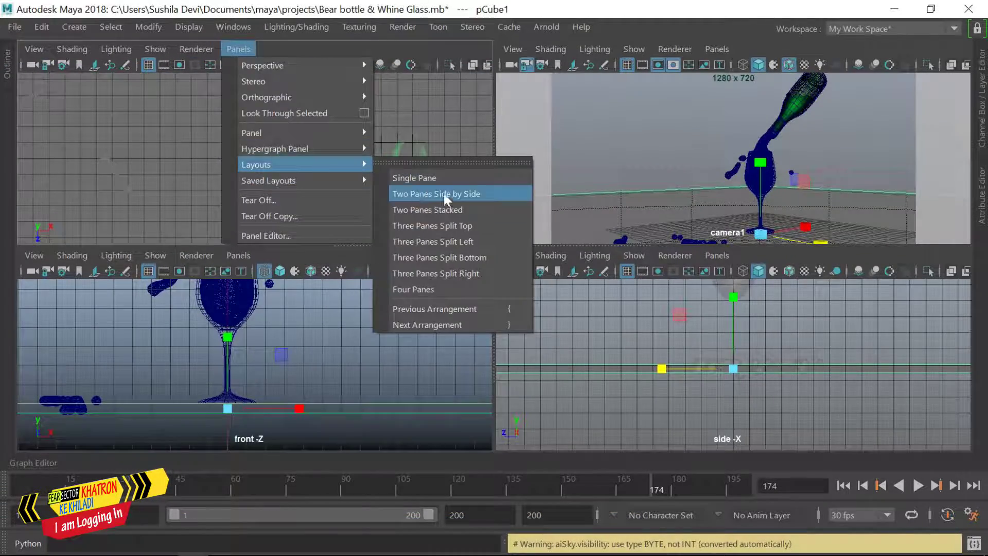
left_click(418, 192)
left_click(34, 49)
left_click(105, 130)
left_click(277, 64)
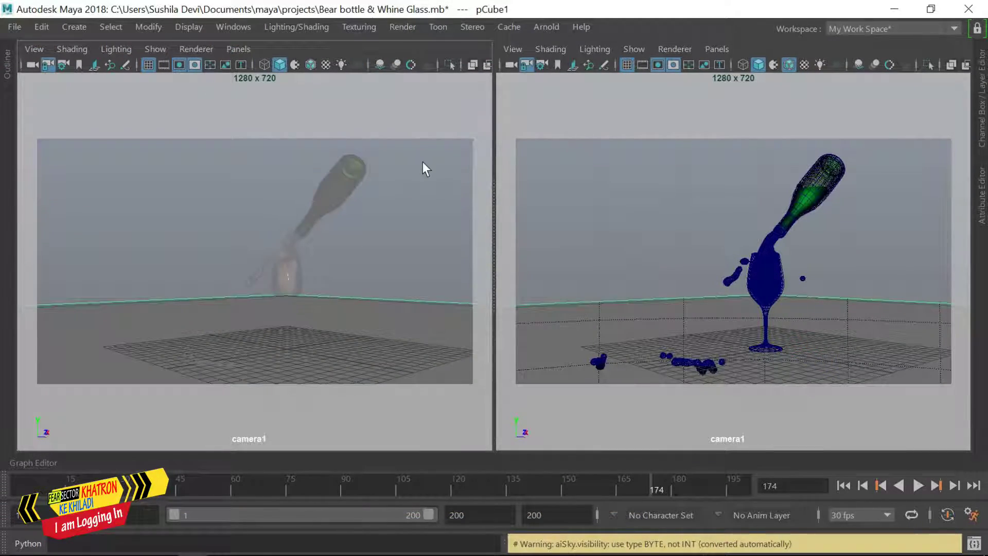
left_click(546, 26)
left_click(690, 335)
left_click_drag(689, 335, 755, 295, "alt")
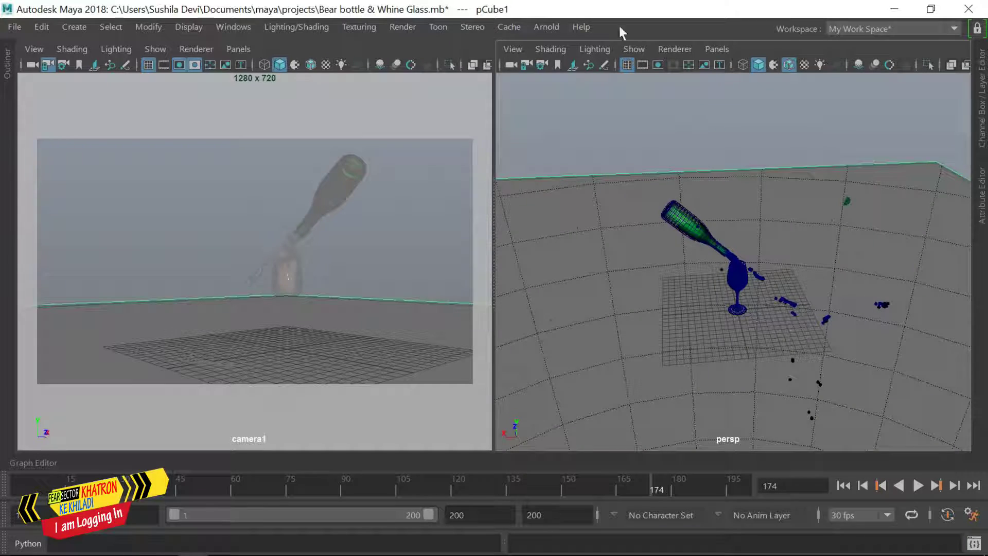
- Set the render output format to jpeg with name_#.ext frame numbering
left_click(619, 26)
left_click(418, 194)
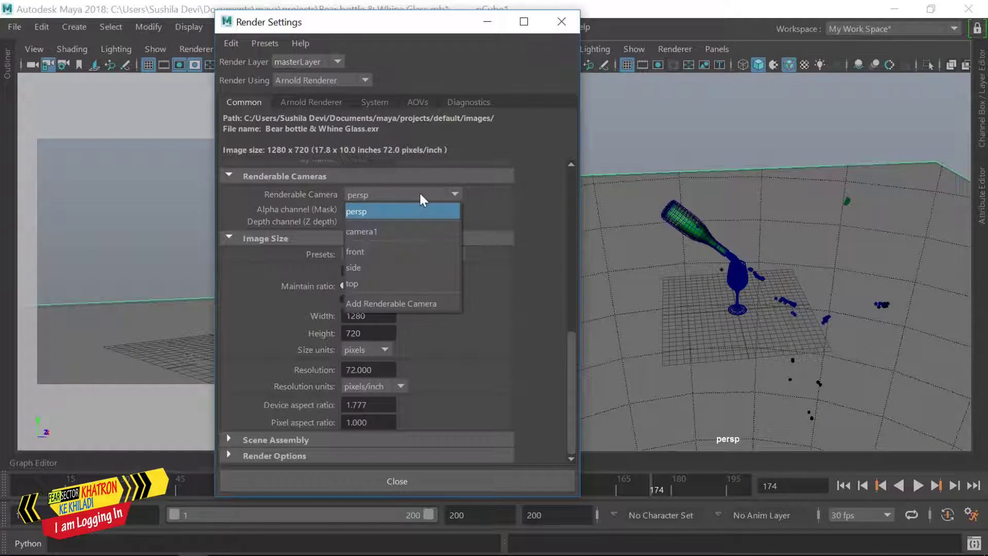
scroll(567, 314, "up", 3)
scroll(567, 322, "up", 2)
scroll(567, 322, "up", 5)
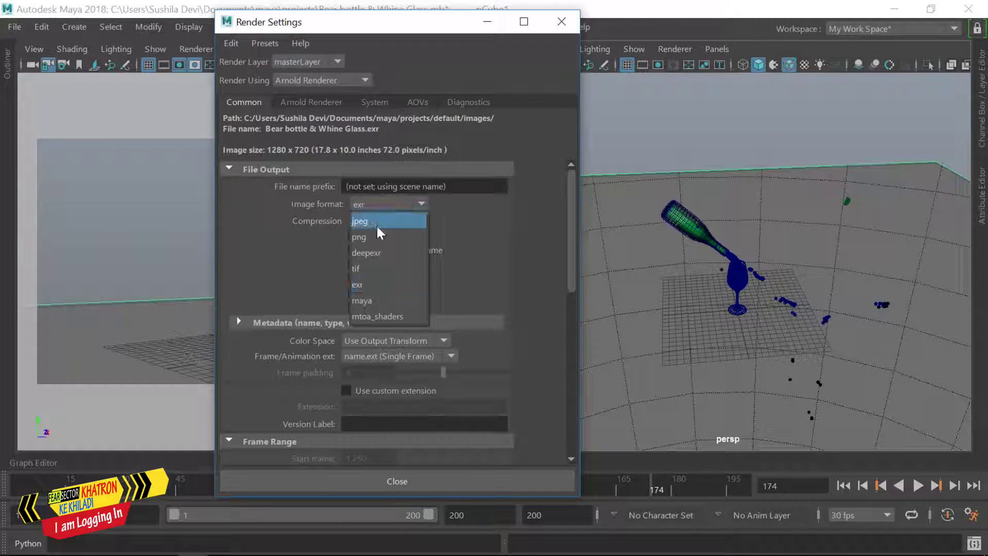
left_click(377, 224)
left_click(406, 285)
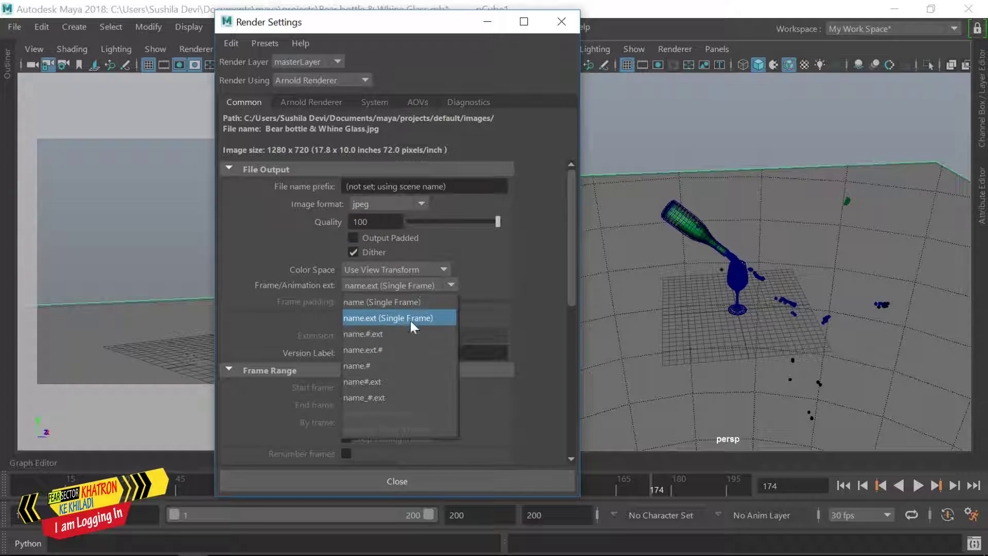
left_click(404, 398)
- Make camera1 the renderable camera, leaving the image size unchanged
scroll(569, 299, "down", 3)
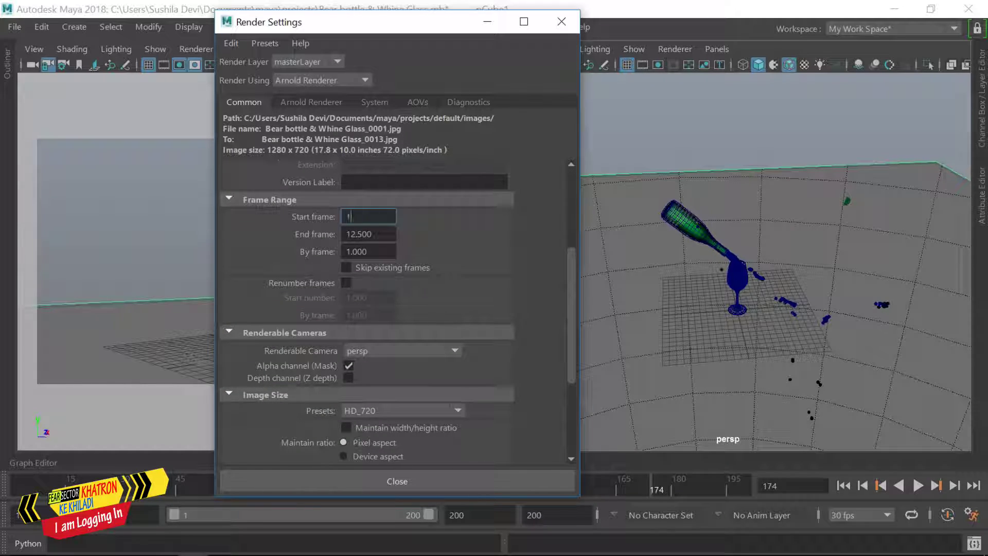
scroll(573, 285, "down", 3)
left_click(401, 262)
left_click(375, 335)
scroll(571, 357, "down", 2)
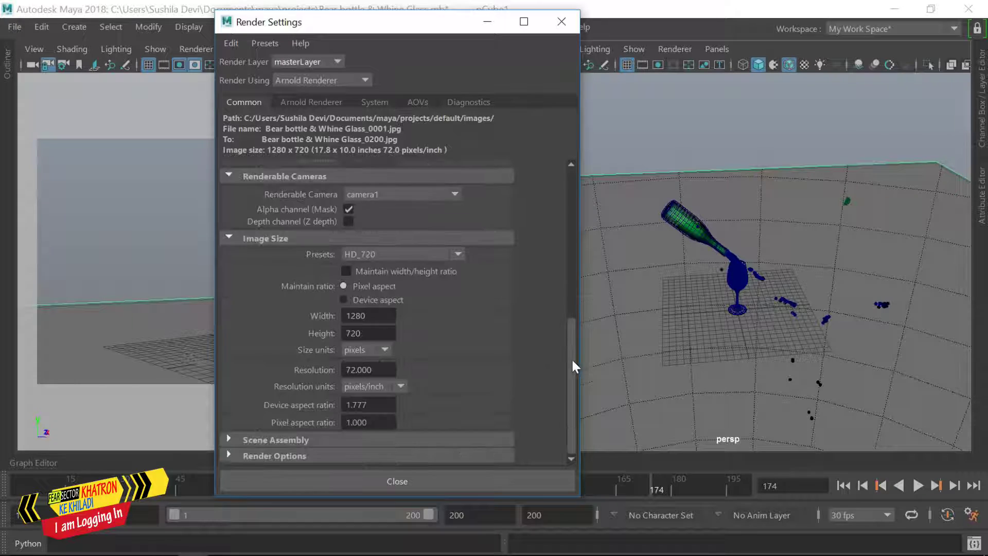
left_click(423, 255)
left_click(423, 254)
scroll(572, 380, "up", 5)
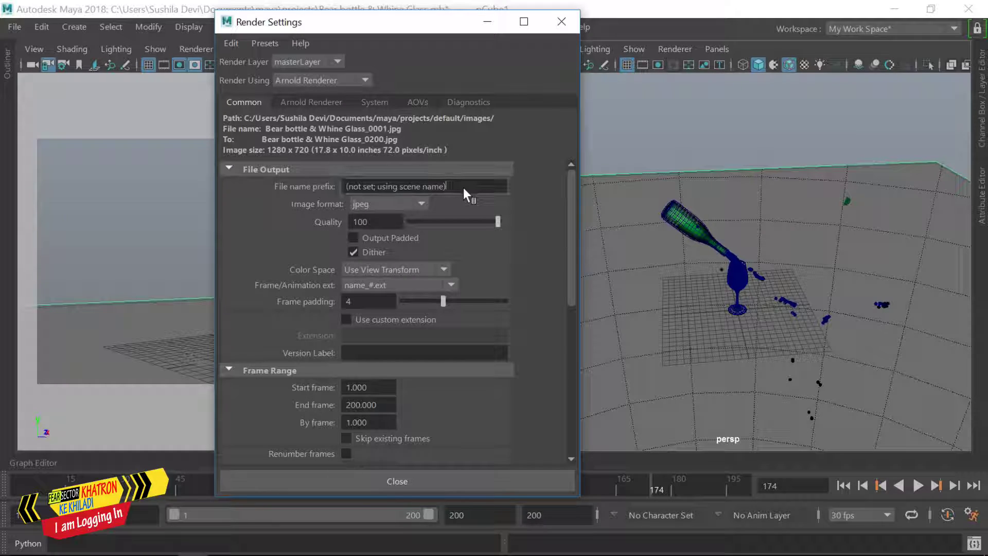
- Set the output file name prefix to 'Fluid' and close Render Settings
left_click(463, 187)
type("Fluid")
scroll(571, 237, "down", 3)
scroll(571, 236, "down", 3)
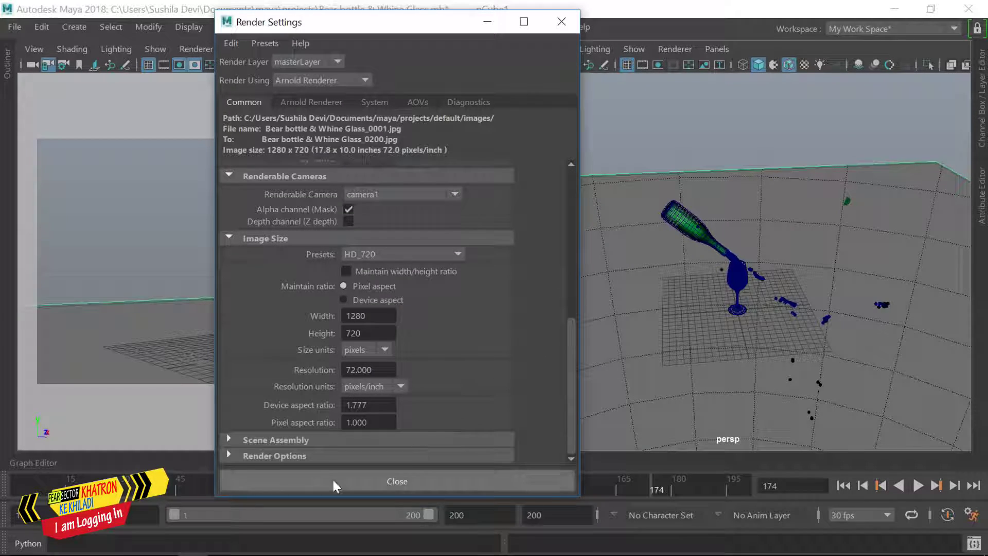
scroll(574, 202, "up", 6)
left_click(421, 481)
- Run an Arnold test render, then bring up the Render Sequence options
left_click(546, 27)
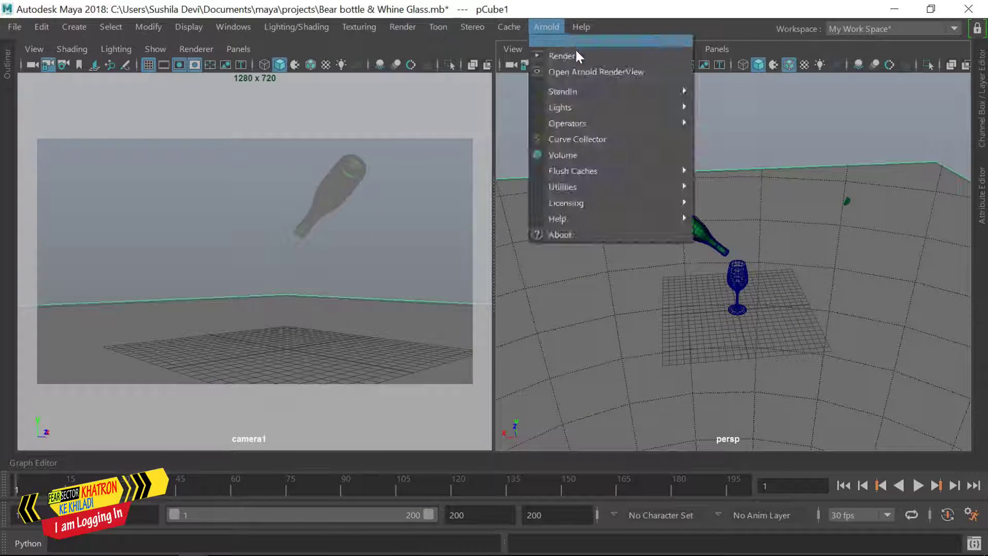
left_click(576, 50)
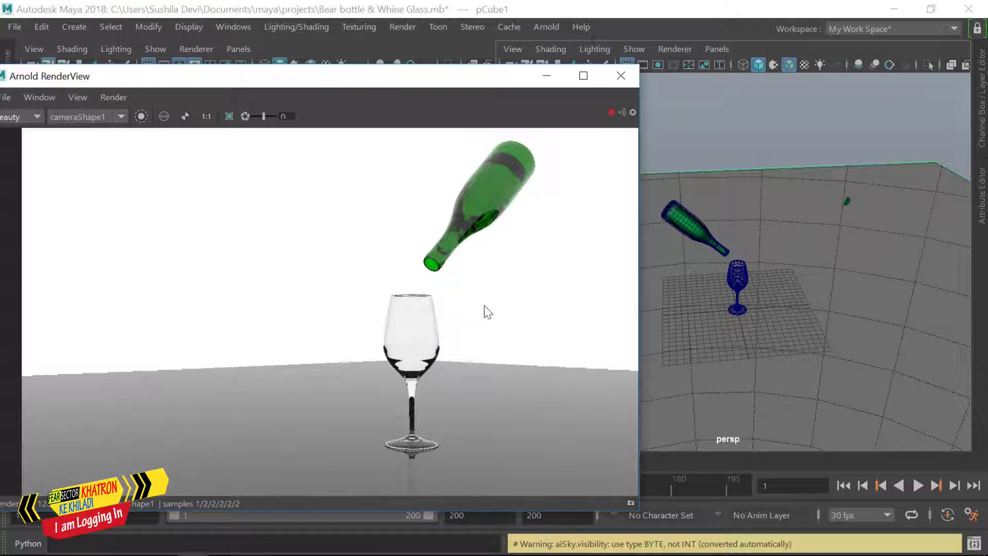
left_click(629, 75)
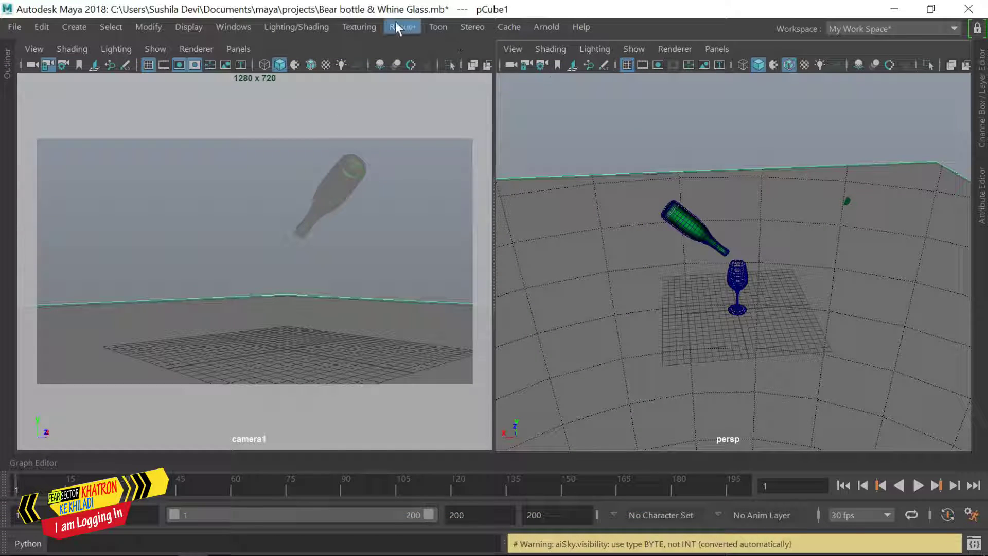
left_click(398, 29)
left_click(548, 238)
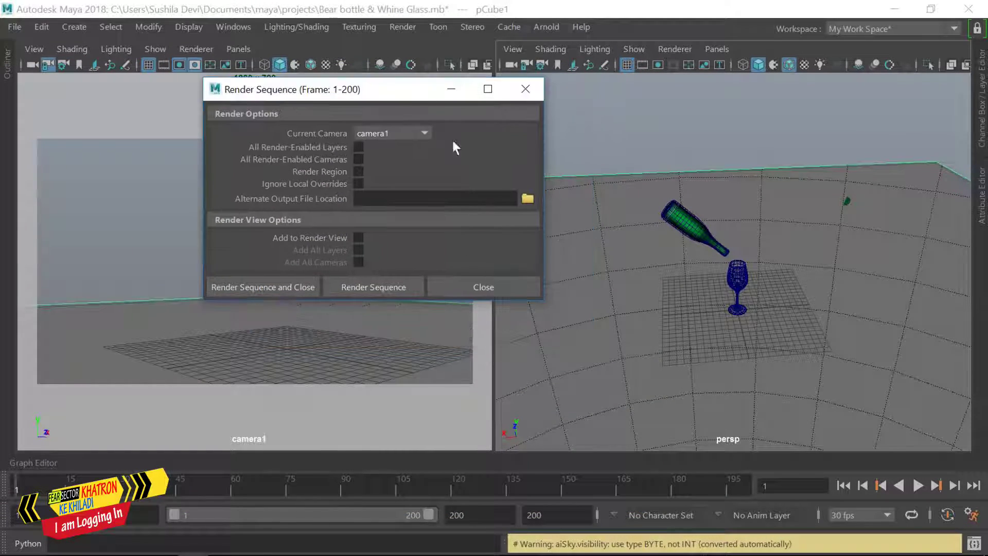